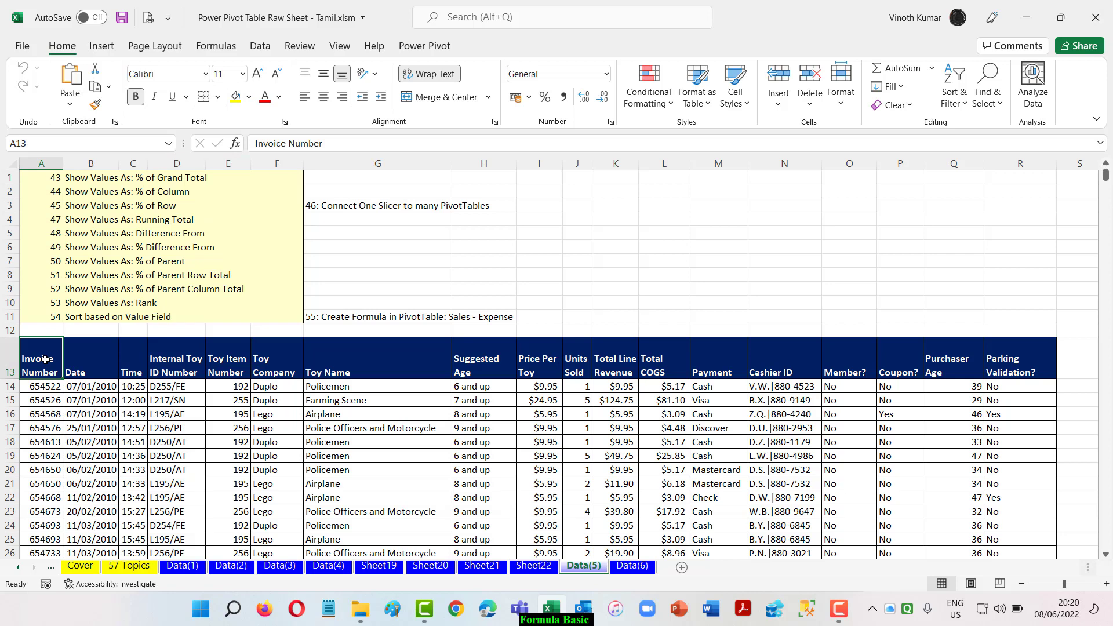
Create a PivotTable from the Data(5) range A13:R1013 on a new worksheet
{"action": "left_click", "coordinate": [109, 46]}
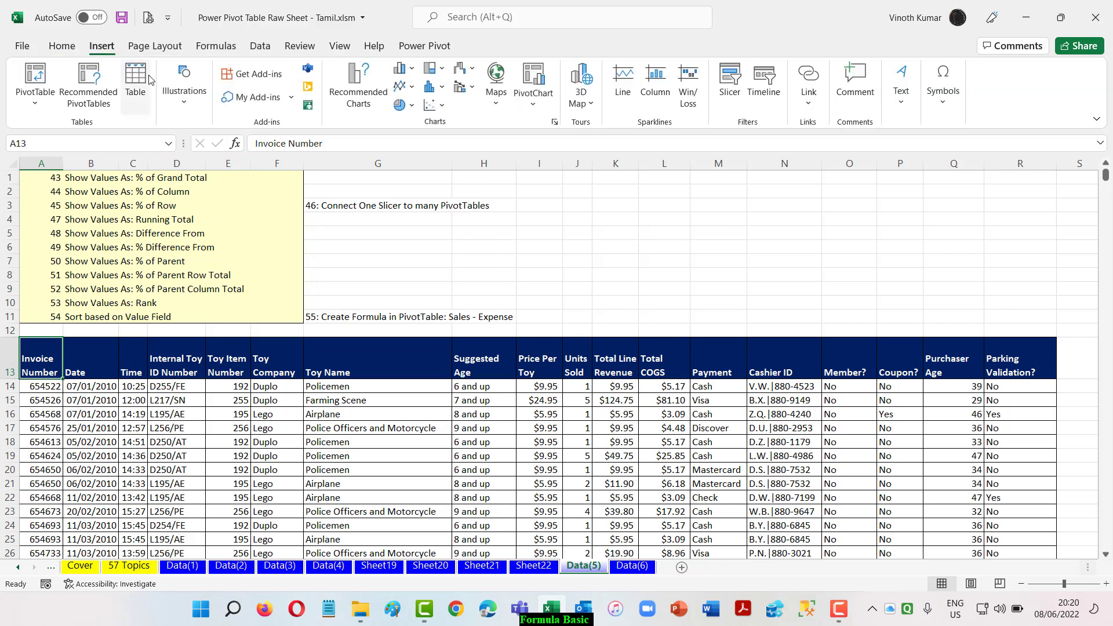
{"action": "left_click", "coordinate": [35, 75]}
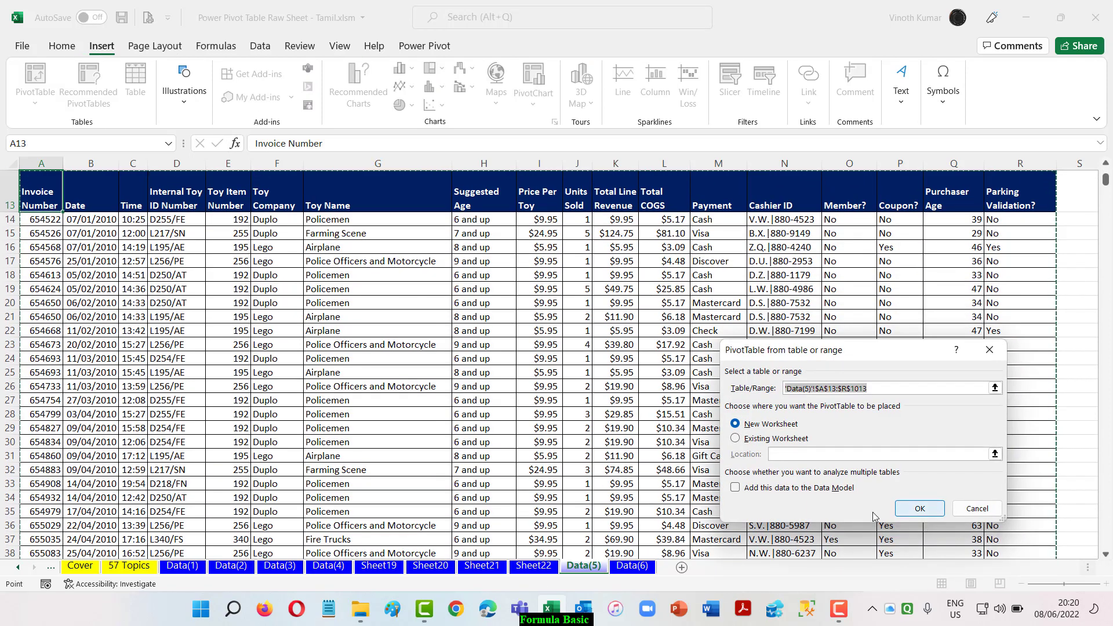
{"action": "left_click", "coordinate": [916, 513]}
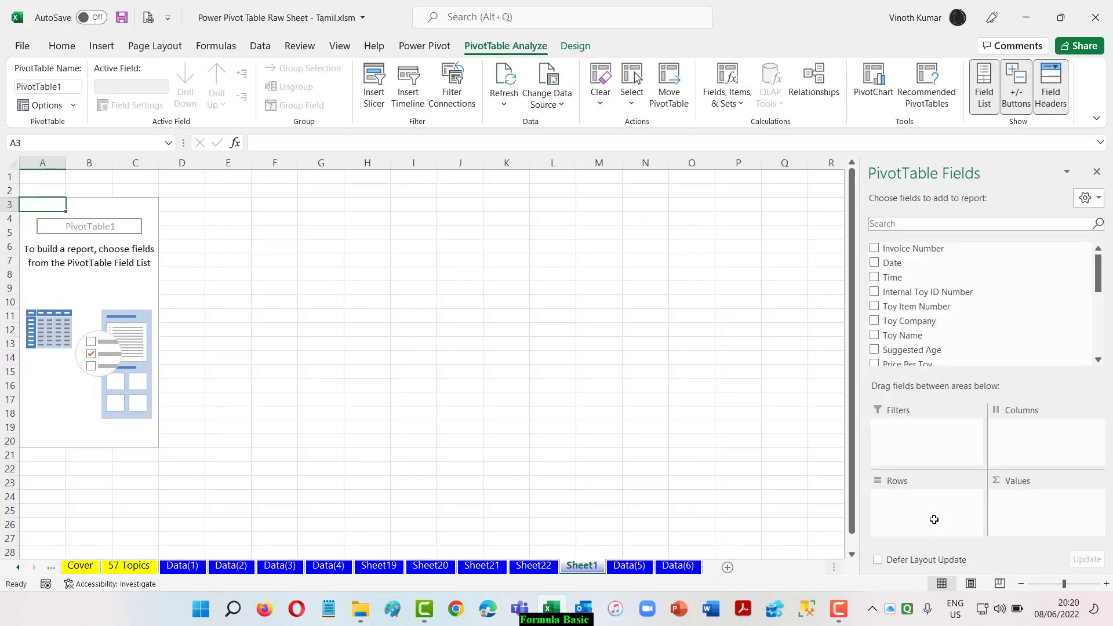
Add Toy Company and Toy Name as row fields and Total Line Revenue as a value field
{"action": "left_click", "coordinate": [874, 322]}
{"action": "left_click", "coordinate": [874, 336]}
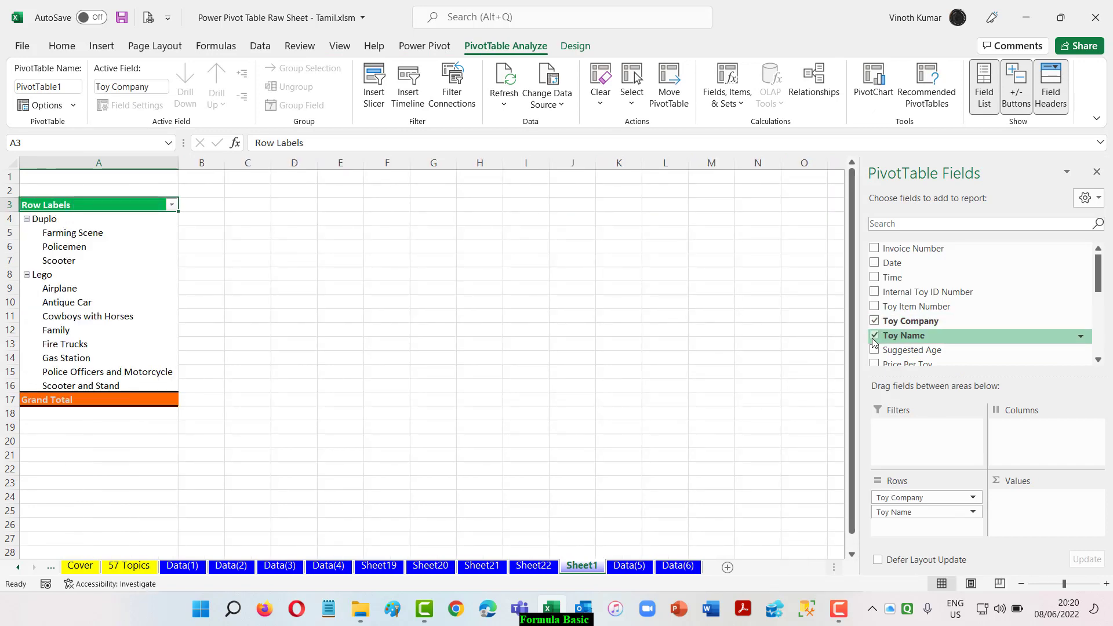
{"action": "scroll", "coordinate": [1000, 325], "scroll_direction": "down", "scroll_amount": 6}
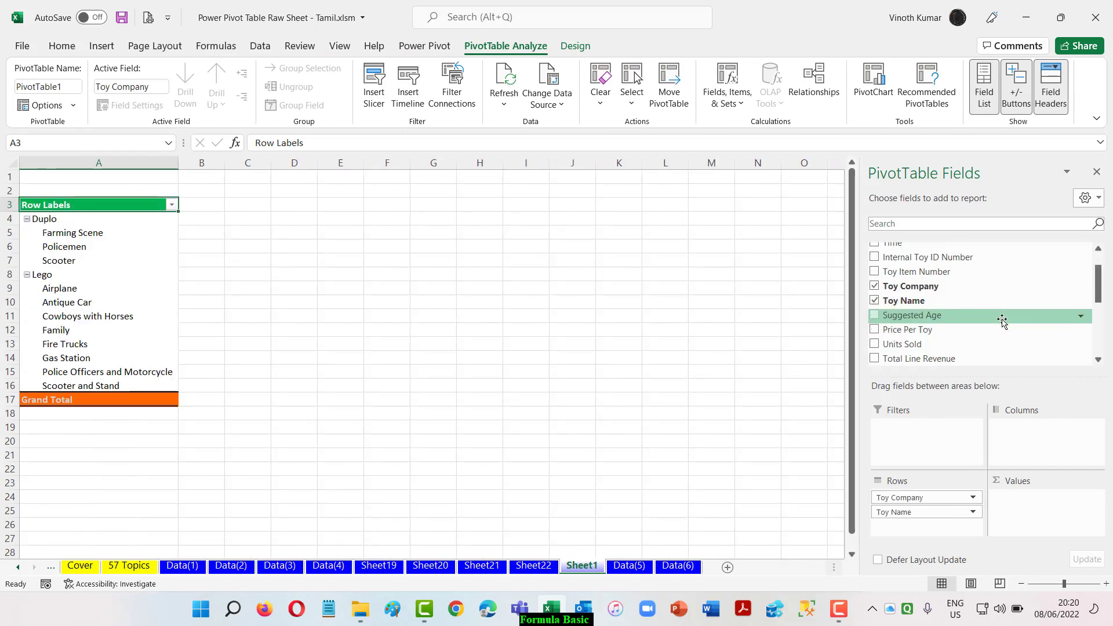
{"action": "left_click_drag", "start_coordinate": [922, 254], "coordinate": [1039, 516]}
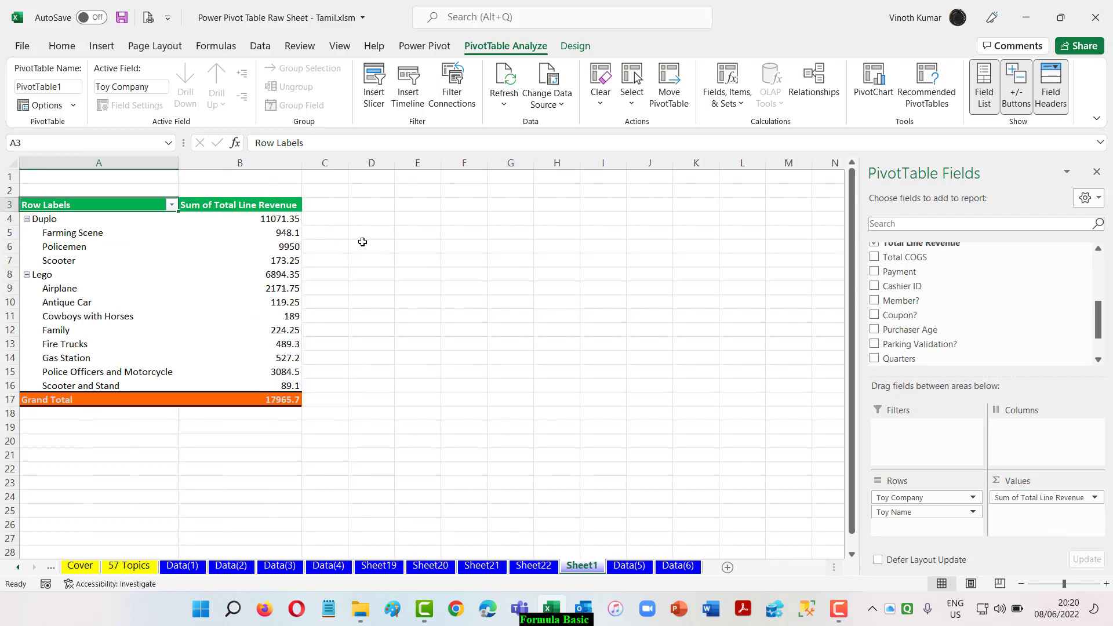
Switch the PivotTable's report layout to Tabular Form
{"action": "left_click", "coordinate": [575, 44]}
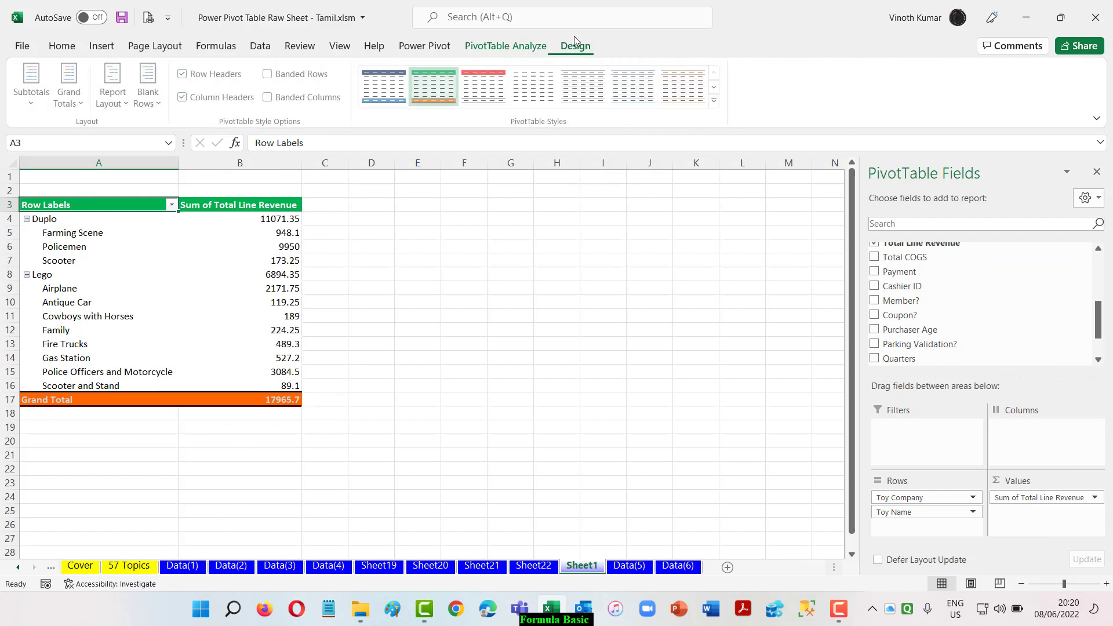
{"action": "left_click", "coordinate": [112, 93]}
{"action": "left_click", "coordinate": [187, 210]}
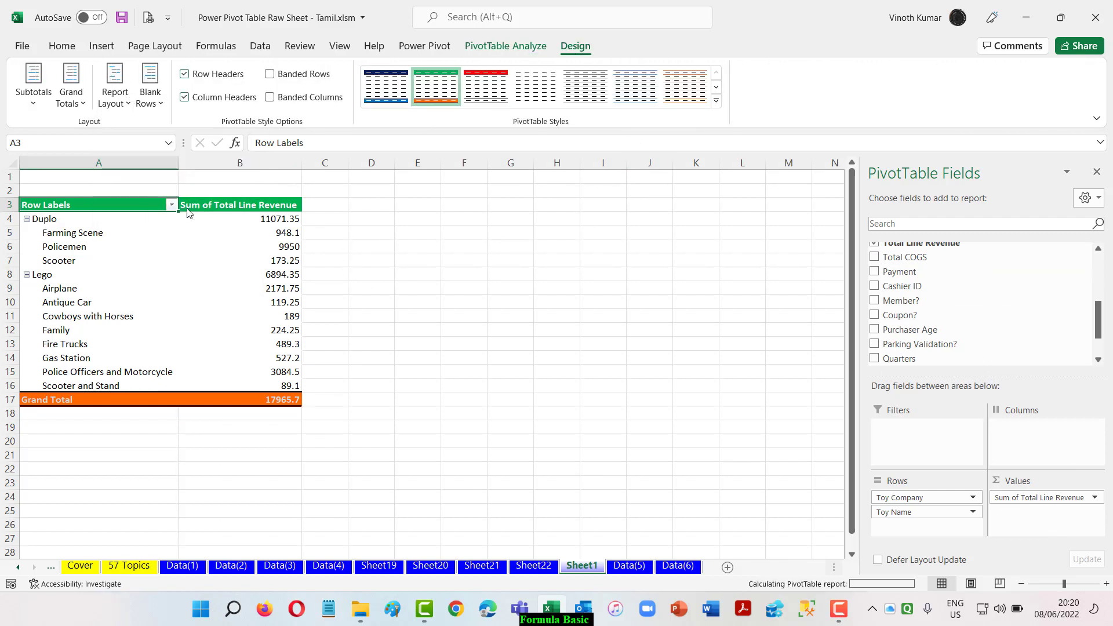
Format the Sum of Total Line Revenue values as Currency with the ₹ symbol and 2 decimal places
{"action": "right_click", "coordinate": [380, 220]}
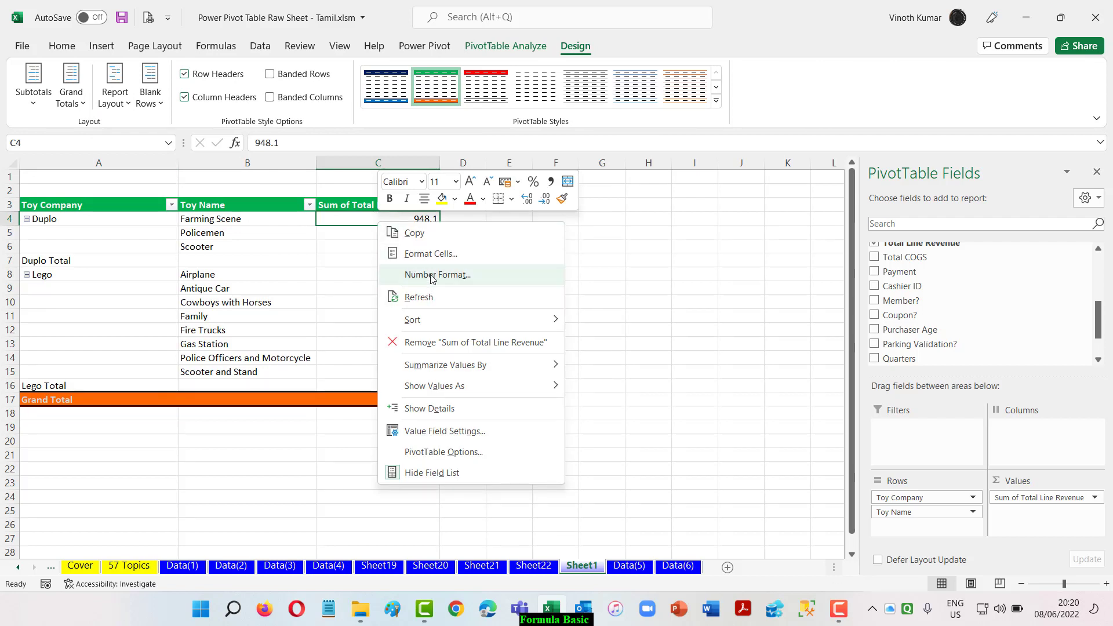
{"action": "left_click", "coordinate": [432, 275]}
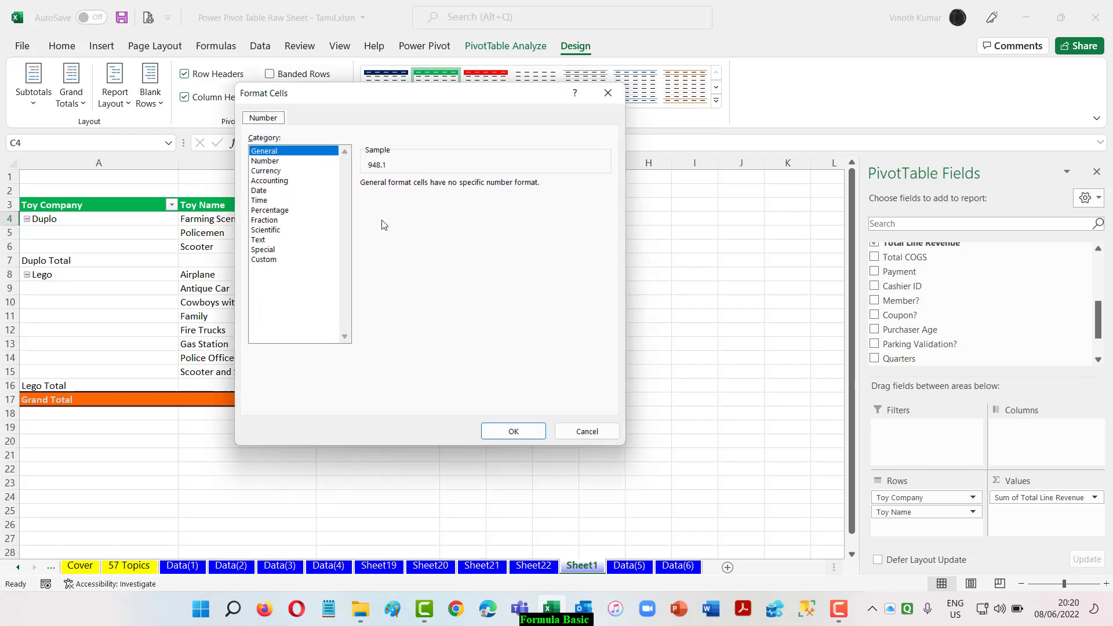
{"action": "left_click", "coordinate": [267, 172]}
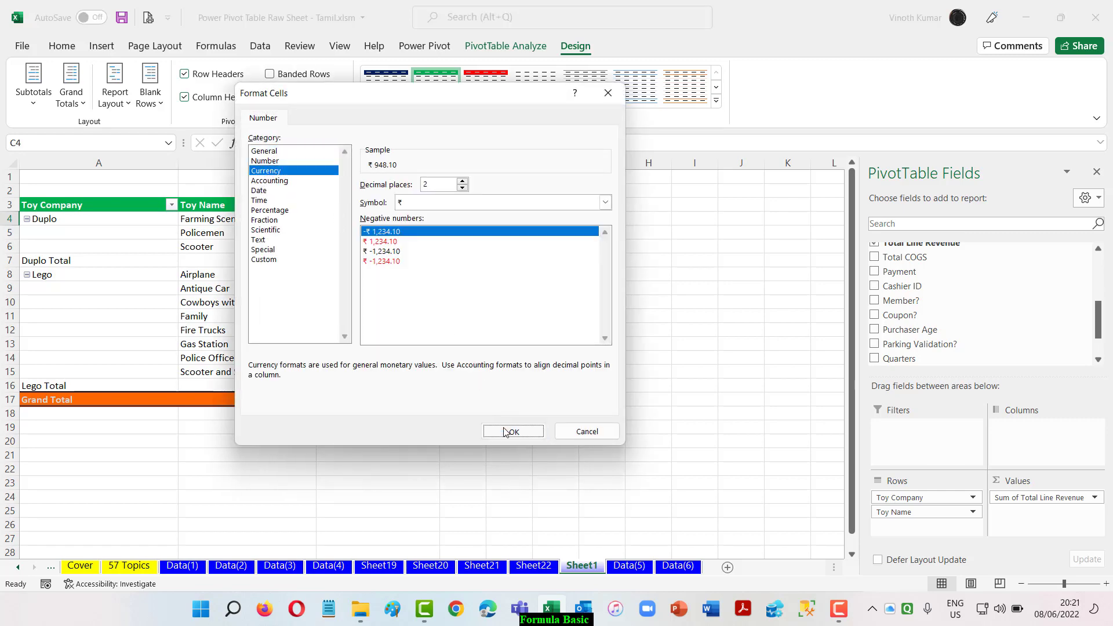
{"action": "left_click", "coordinate": [513, 431]}
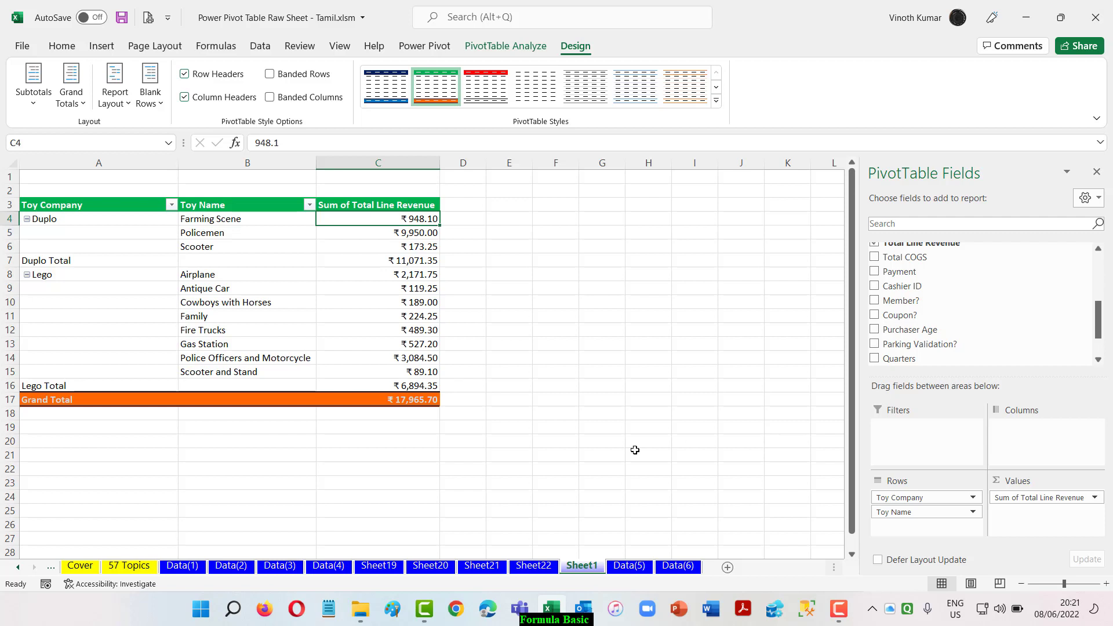
Add Total Line Revenue to the values a second time and rename the first value column to Revenue
{"action": "scroll", "coordinate": [1018, 342], "scroll_direction": "up", "scroll_amount": 2}
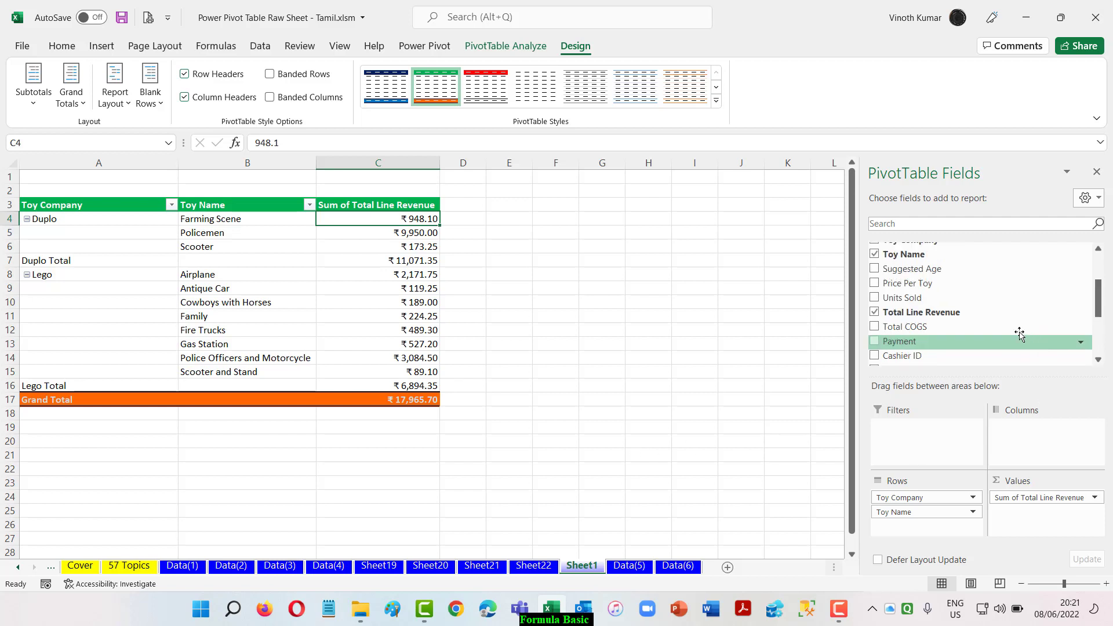
{"action": "left_click_drag", "start_coordinate": [945, 313], "coordinate": [1063, 524]}
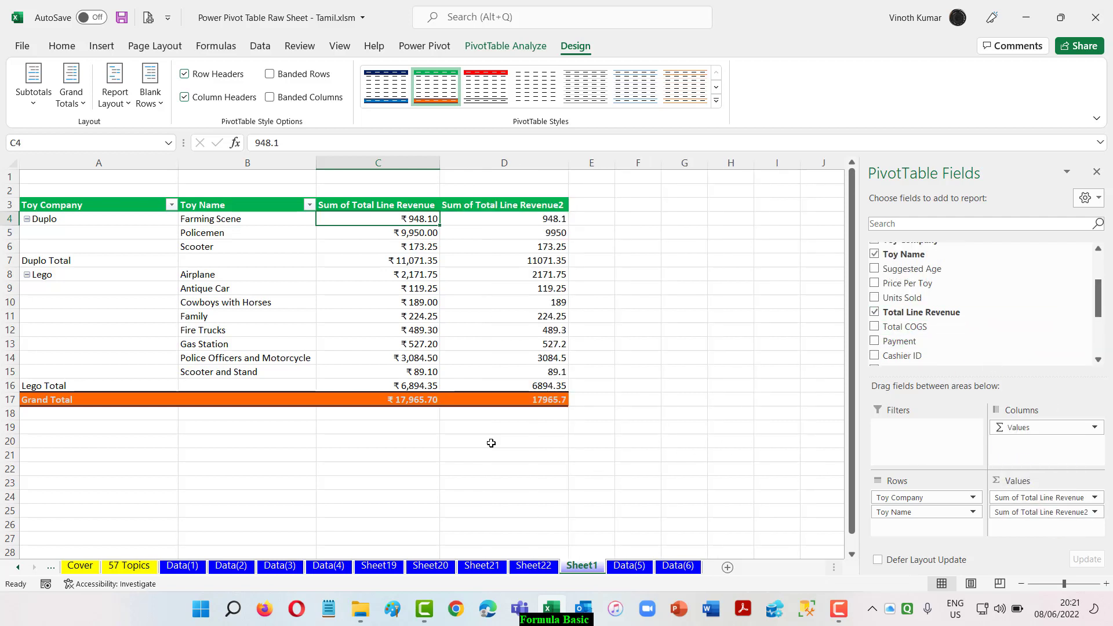
{"action": "left_click", "coordinate": [400, 211]}
{"action": "type", "text": "Re"}
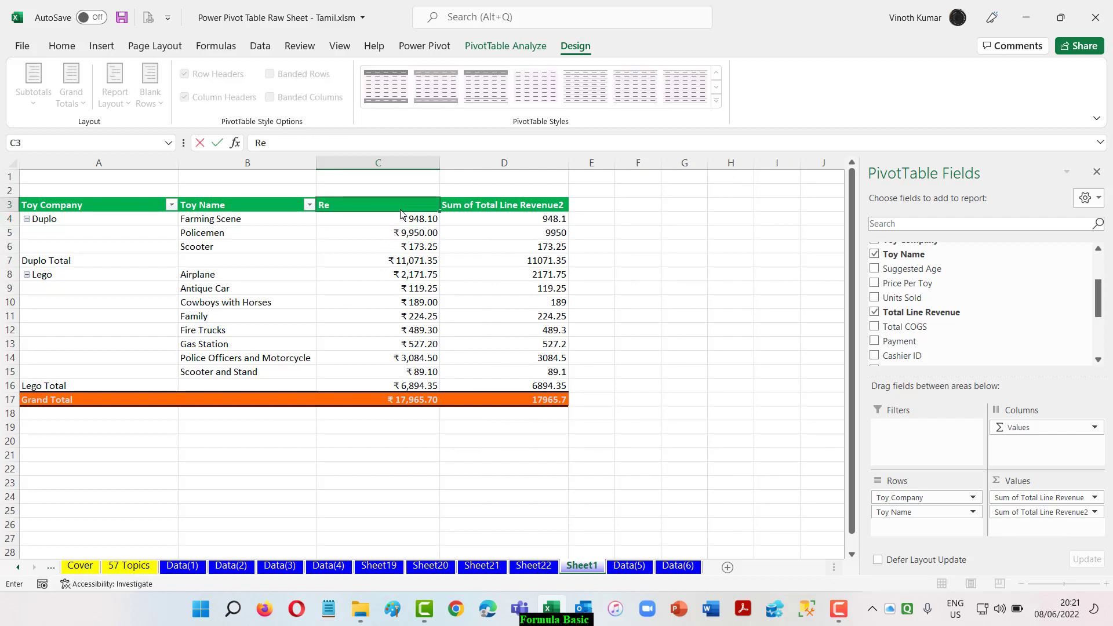
{"action": "type", "text": "venue"}
{"action": "key", "text": "Return"}
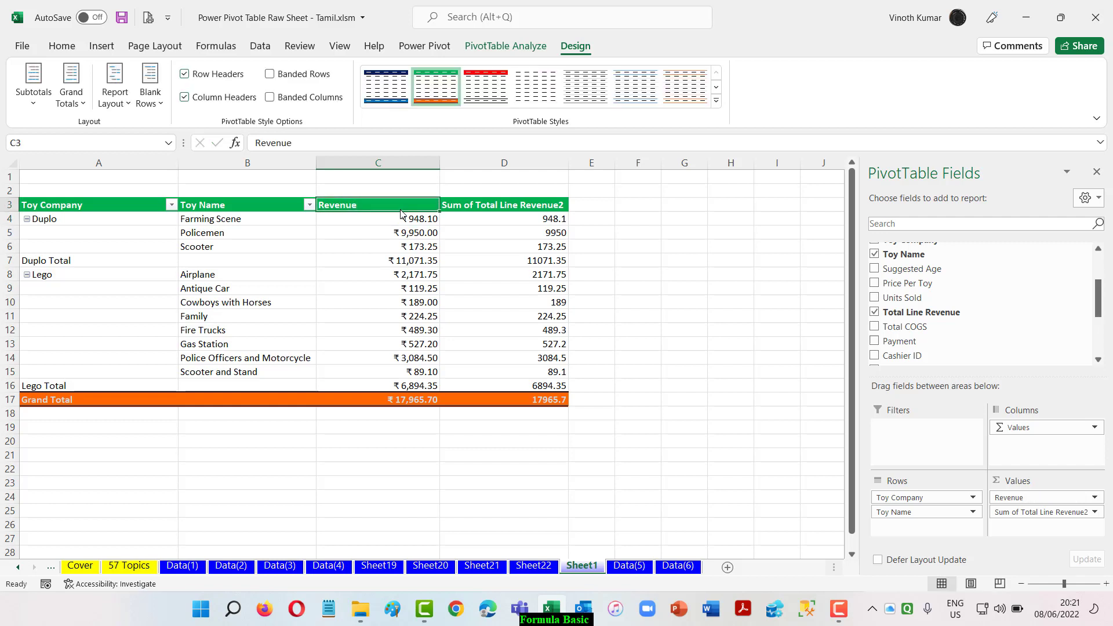
AutoFit the width of the Revenue column to its header and values
{"action": "key", "text": "ctrl+shift+Down"}
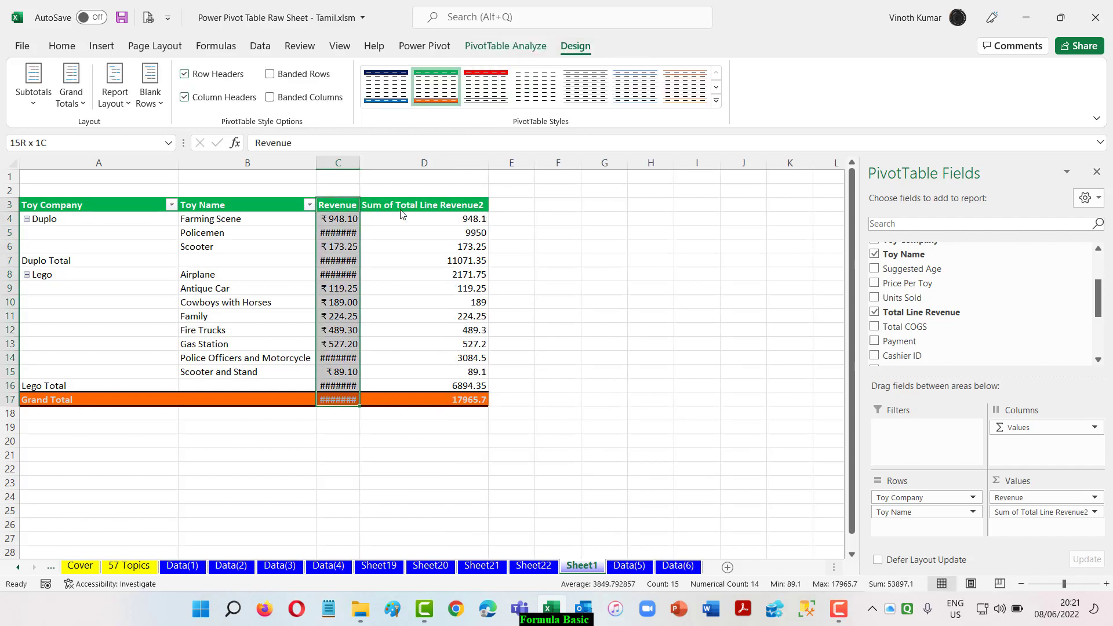
{"action": "key", "text": "alt+o"}
{"action": "key", "text": "c"}
{"action": "key", "text": "a"}
Show the Sum of Total Line Revenue2 values as % of Grand Total through its value field settings
{"action": "key", "text": "Right"}
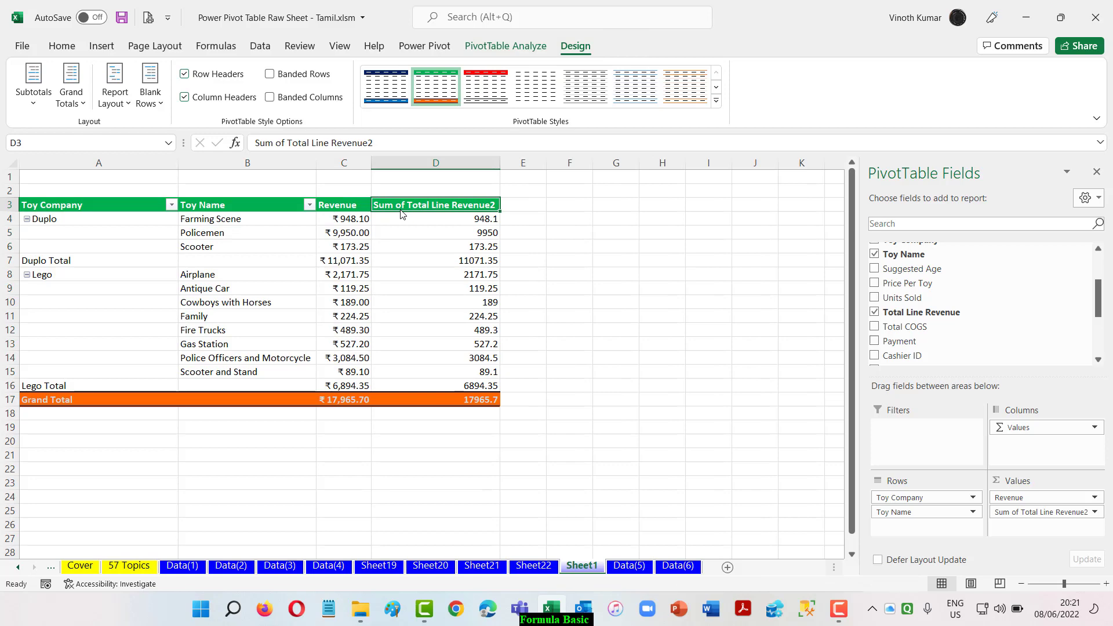
{"action": "right_click", "coordinate": [417, 217]}
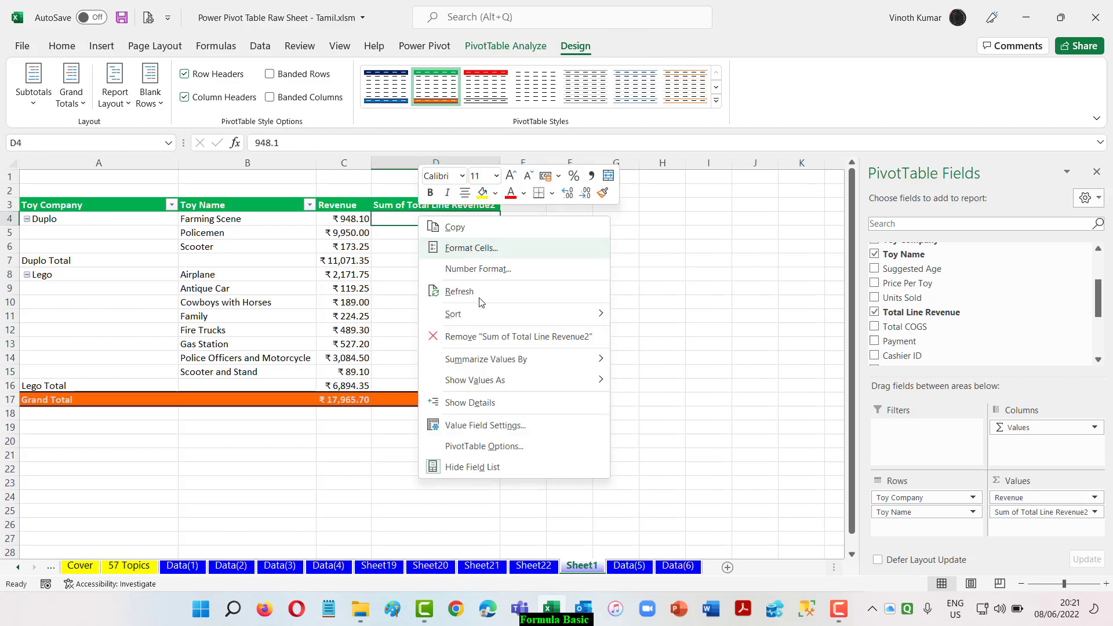
{"action": "left_click", "coordinate": [480, 427]}
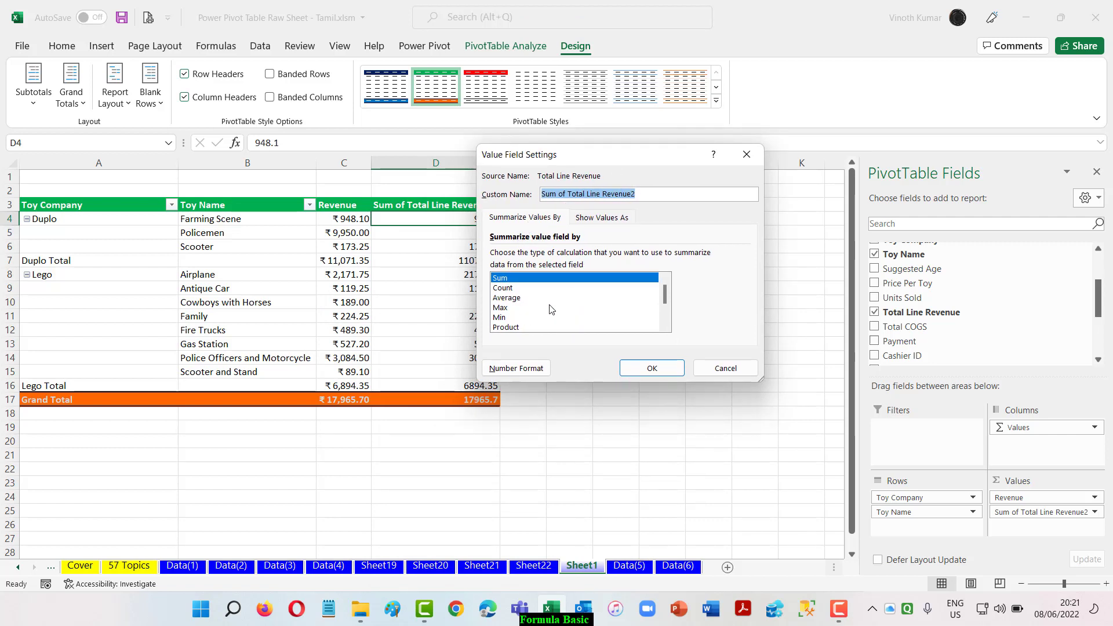
{"action": "scroll", "coordinate": [550, 309], "scroll_direction": "down", "scroll_amount": 2}
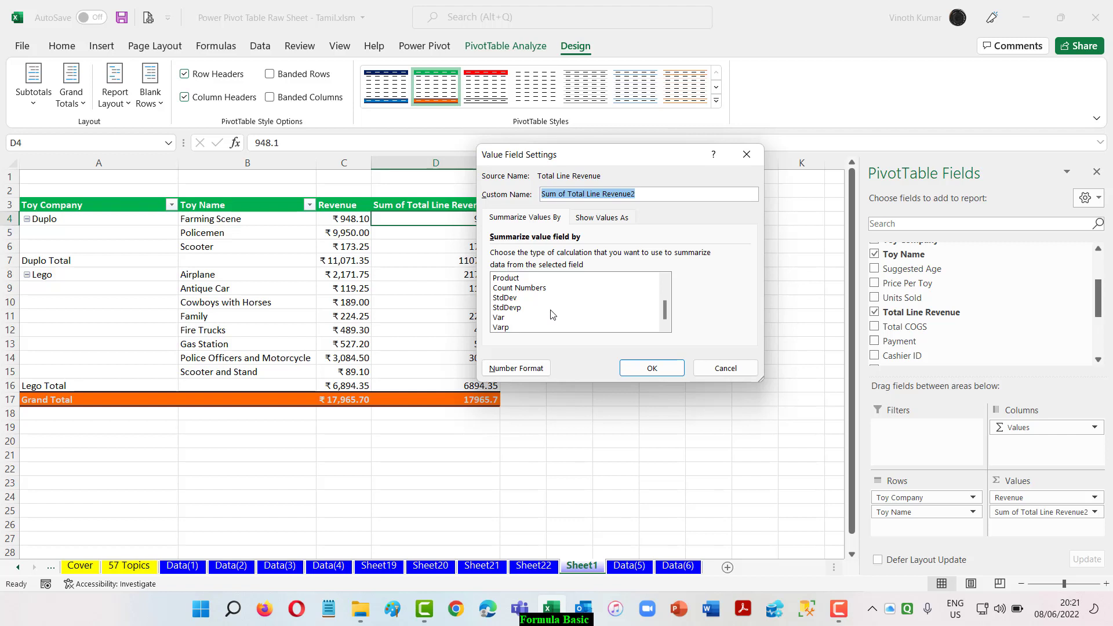
{"action": "left_click", "coordinate": [601, 220]}
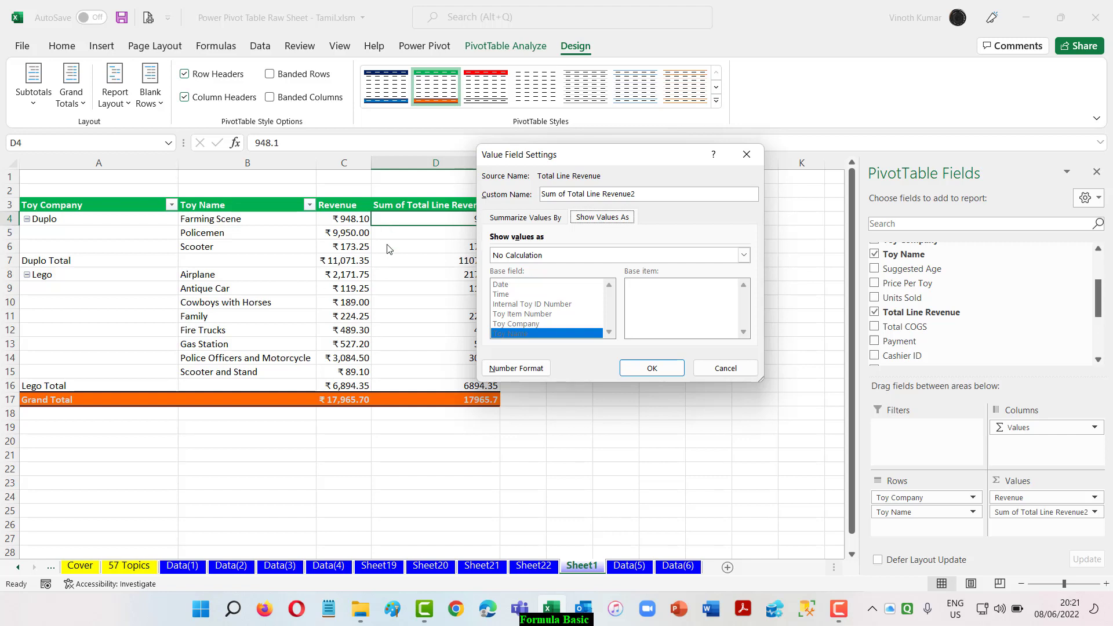
{"action": "left_click", "coordinate": [743, 255]}
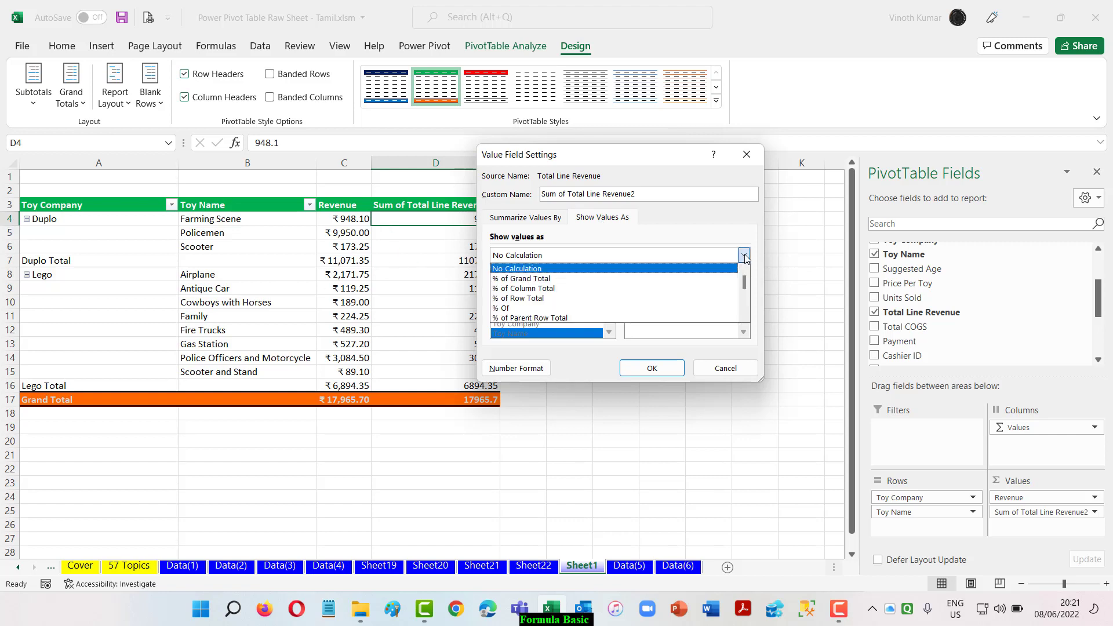
{"action": "left_click", "coordinate": [703, 284]}
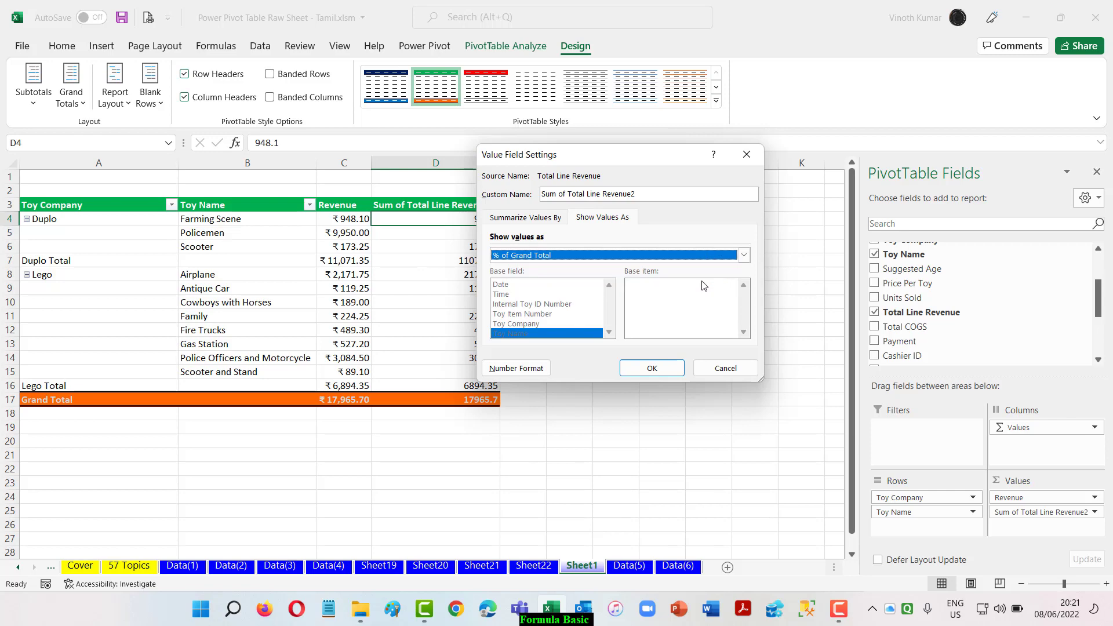
{"action": "left_click", "coordinate": [651, 369]}
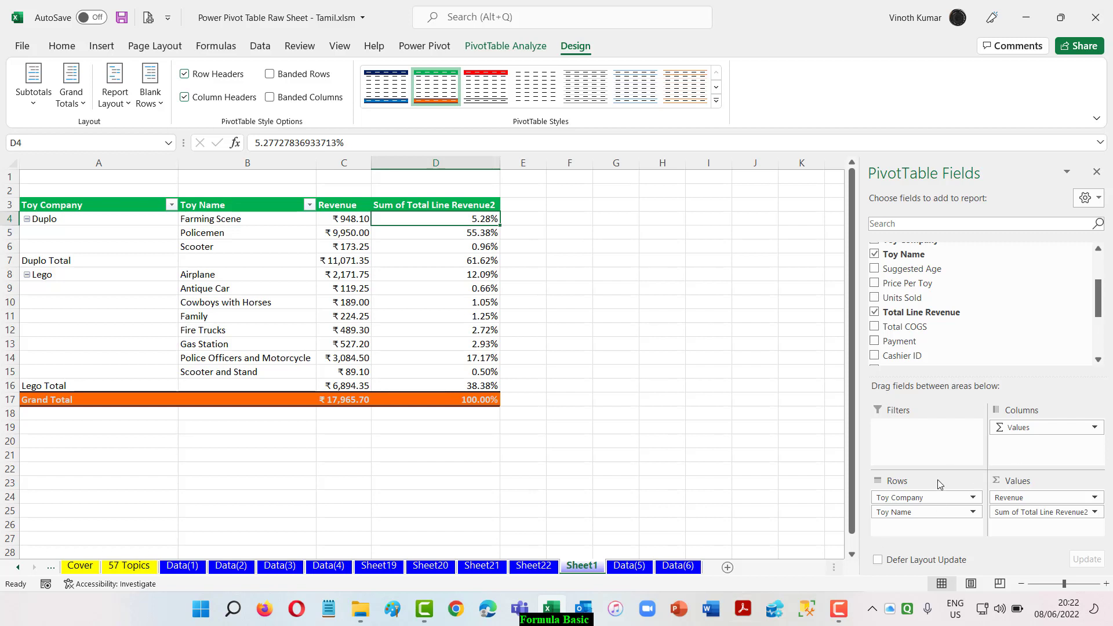
Remove Toy Name from the row fields and add it back below Toy Company
{"action": "left_click_drag", "start_coordinate": [909, 513], "coordinate": [718, 515]}
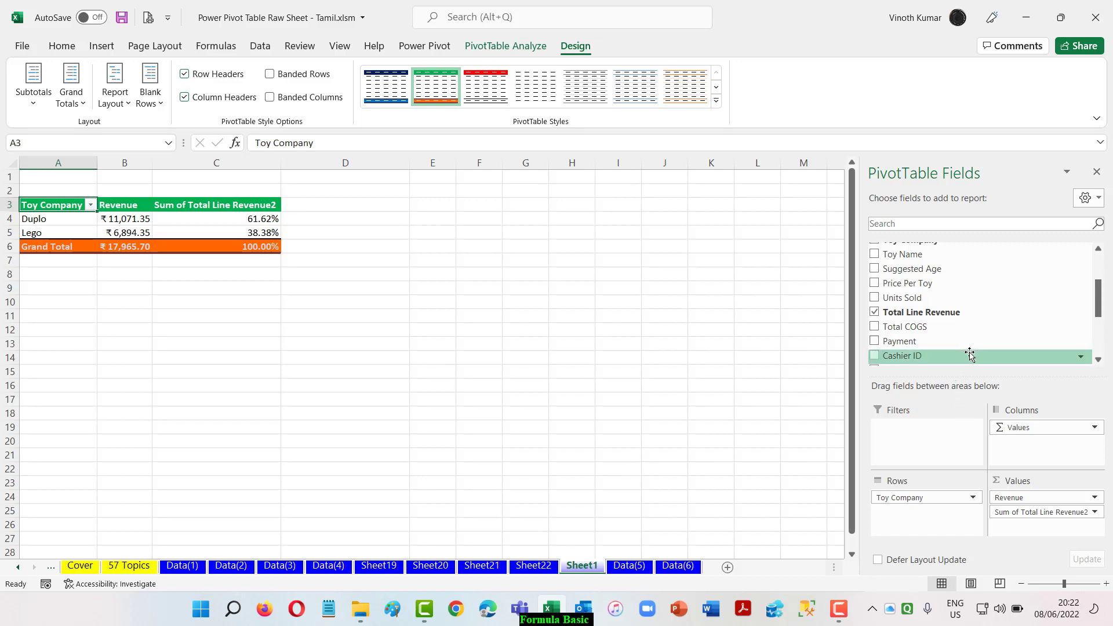
{"action": "left_click_drag", "start_coordinate": [919, 256], "coordinate": [936, 514]}
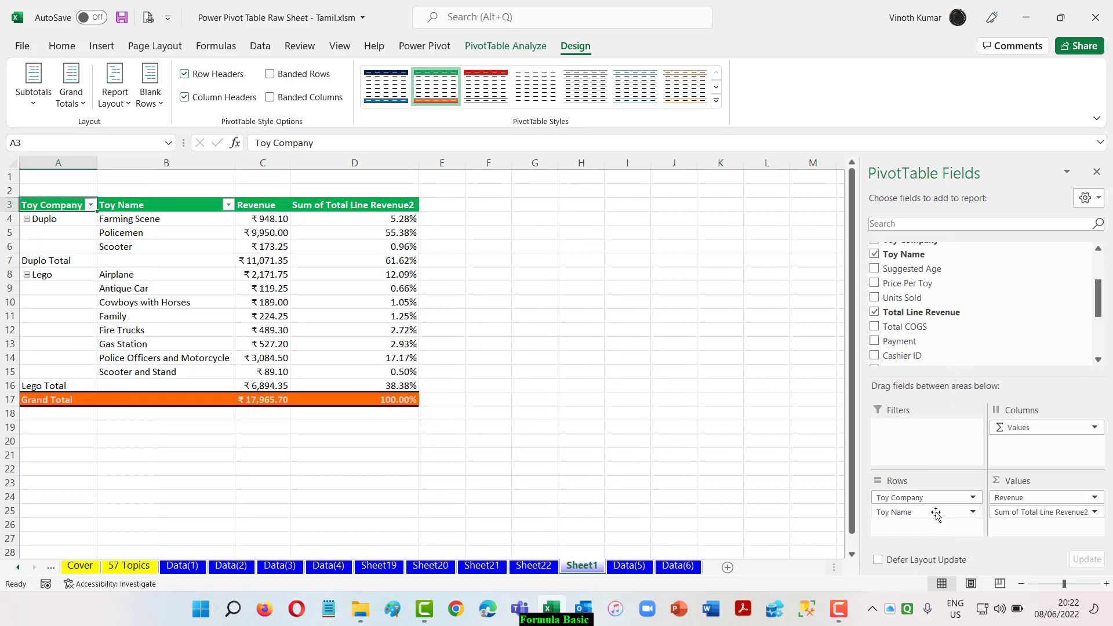
Sort the toy names within each company by the percentage column from largest to smallest
{"action": "right_click", "coordinate": [380, 220]}
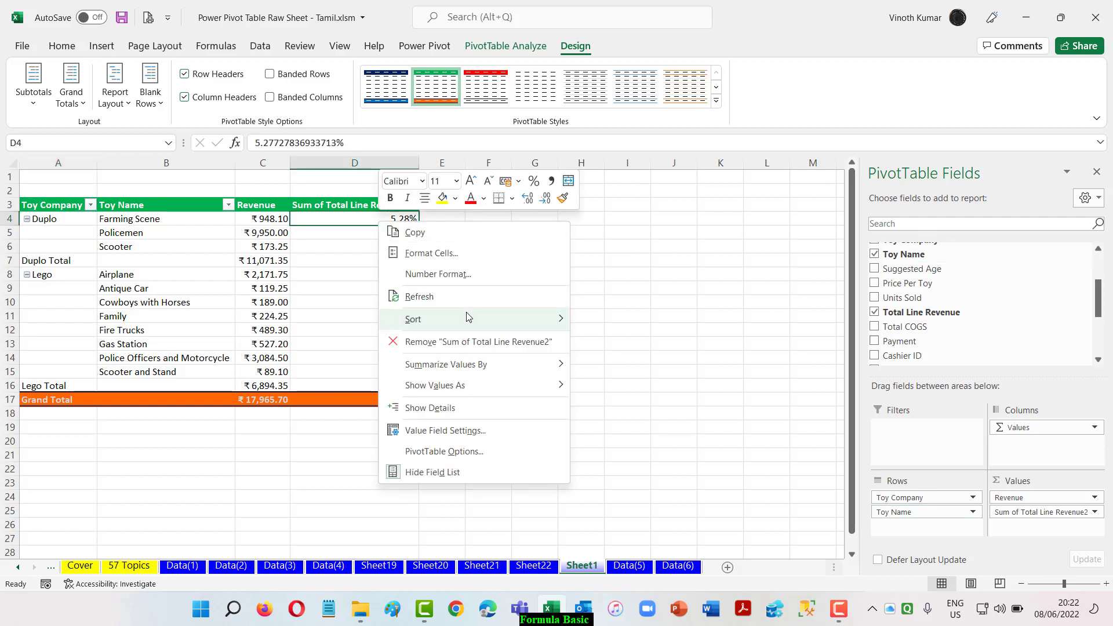
{"action": "mouse_move", "coordinate": [468, 318]}
{"action": "left_click", "coordinate": [644, 341]}
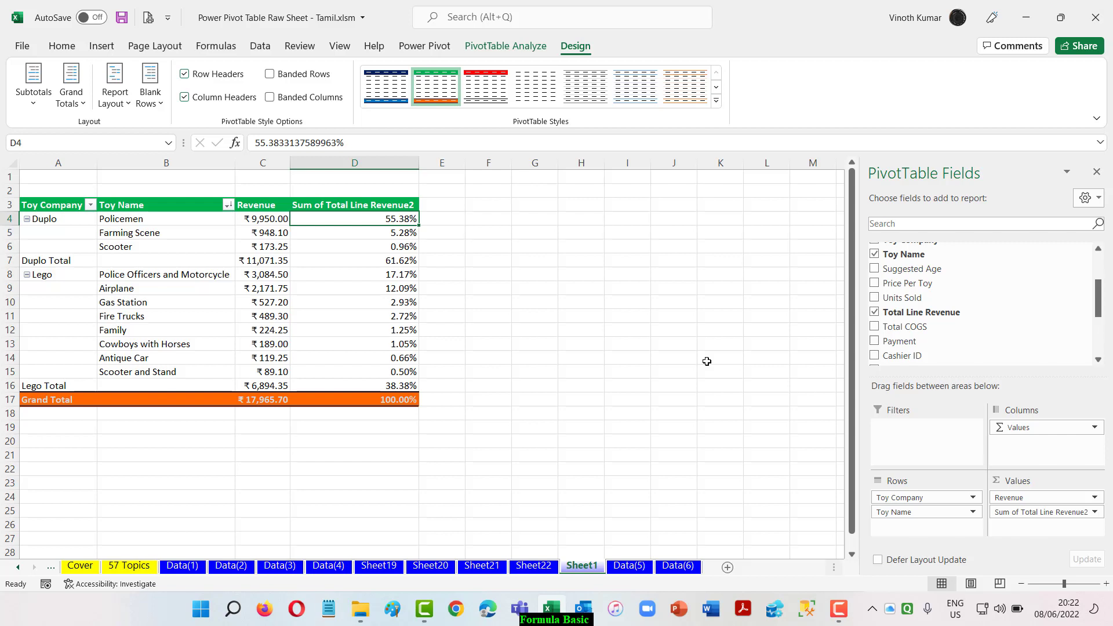
Rename the Sum of Total Line Revenue2 column header to % Grand Total
{"action": "left_click", "coordinate": [347, 200]}
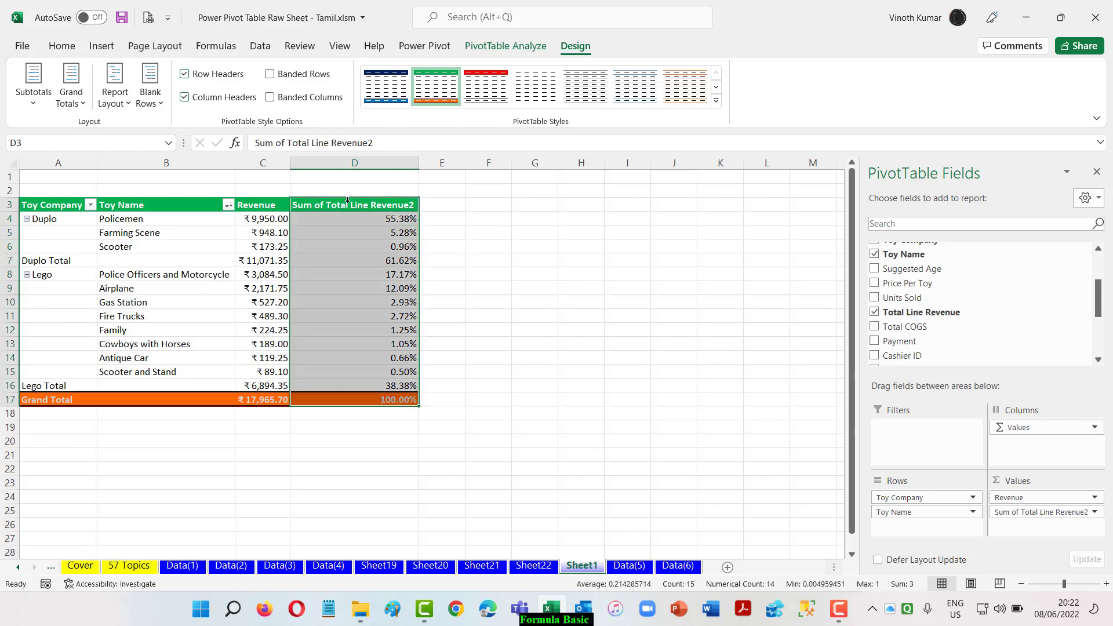
{"action": "type", "text": "% G"}
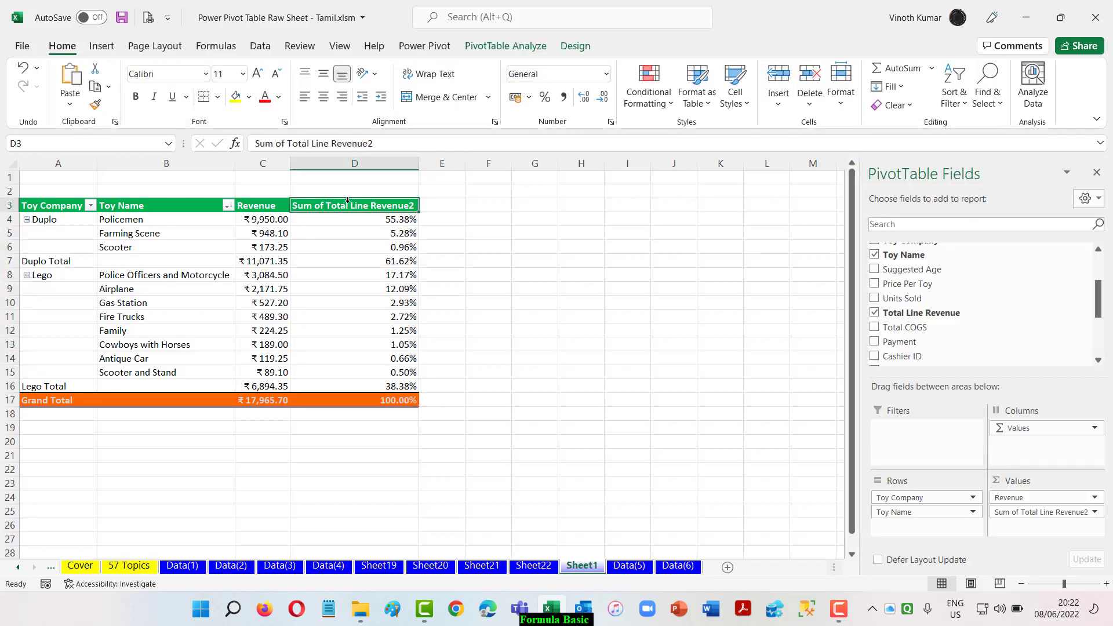
{"action": "type", "text": "ran"}
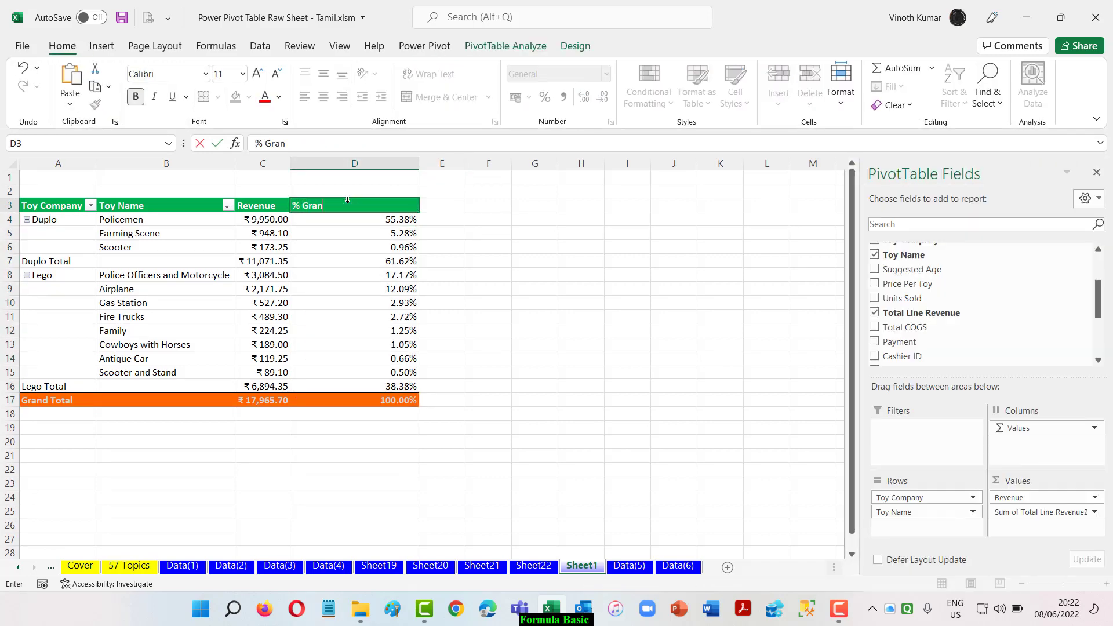
{"action": "type", "text": "d Total"}
{"action": "key", "text": "Return"}
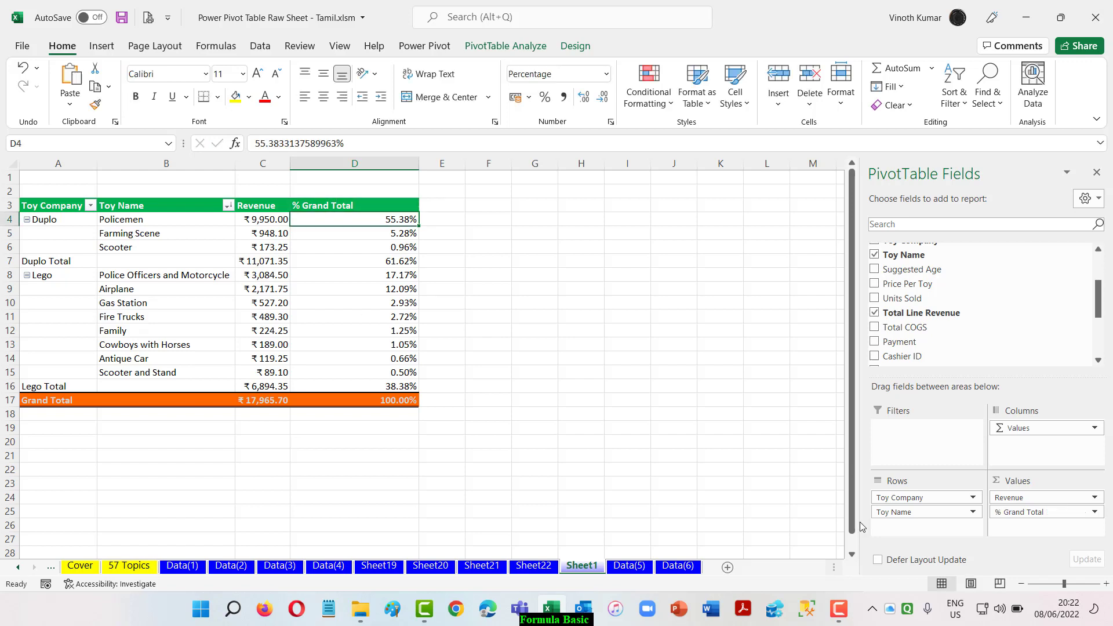
Add Total Line Revenue to the values again and show it as % of Column Total
{"action": "left_click_drag", "start_coordinate": [939, 319], "coordinate": [1043, 545]}
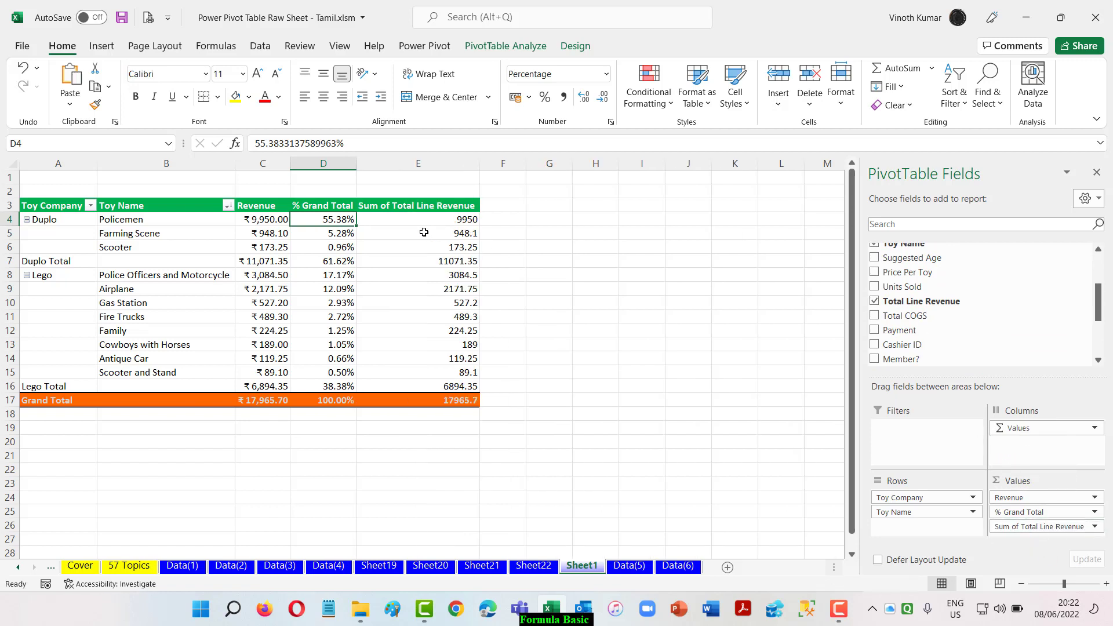
{"action": "right_click", "coordinate": [414, 216]}
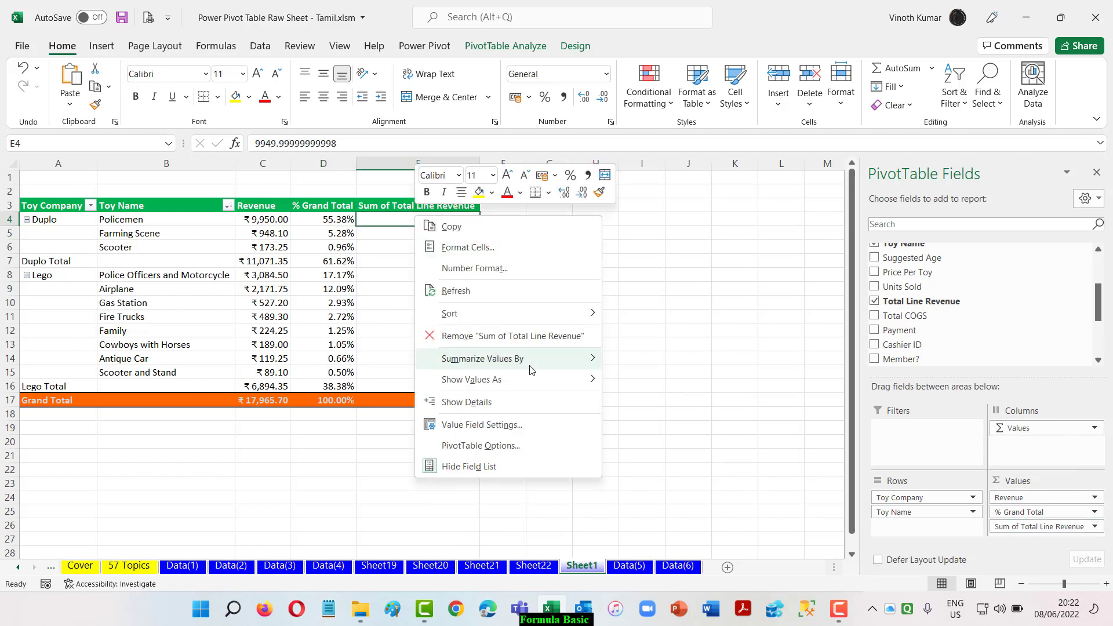
{"action": "mouse_move", "coordinate": [527, 384]}
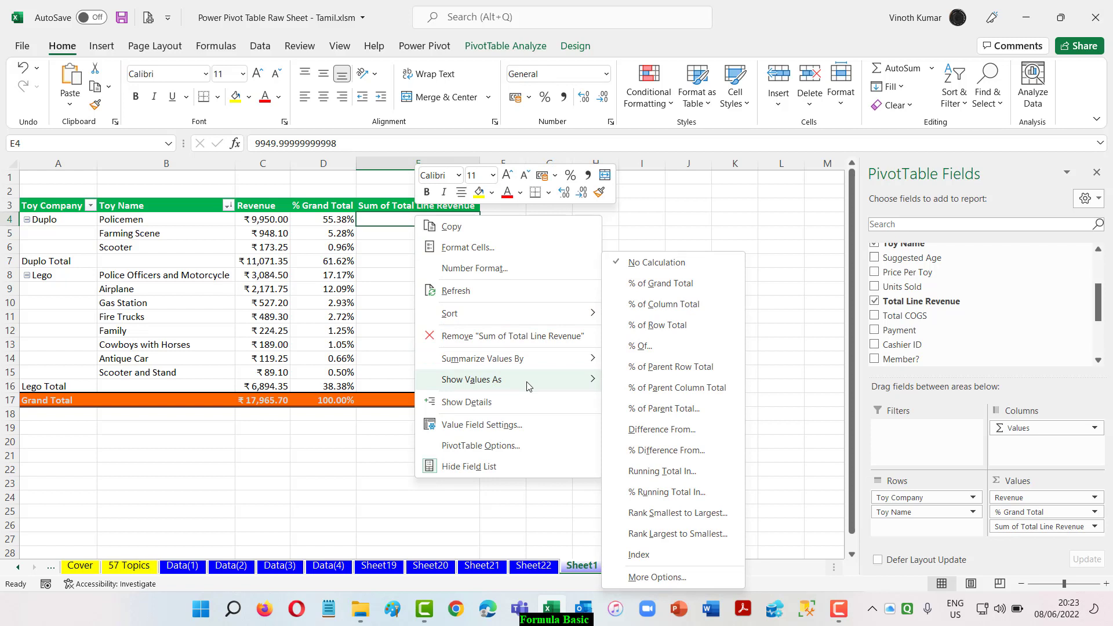
{"action": "left_click", "coordinate": [664, 304]}
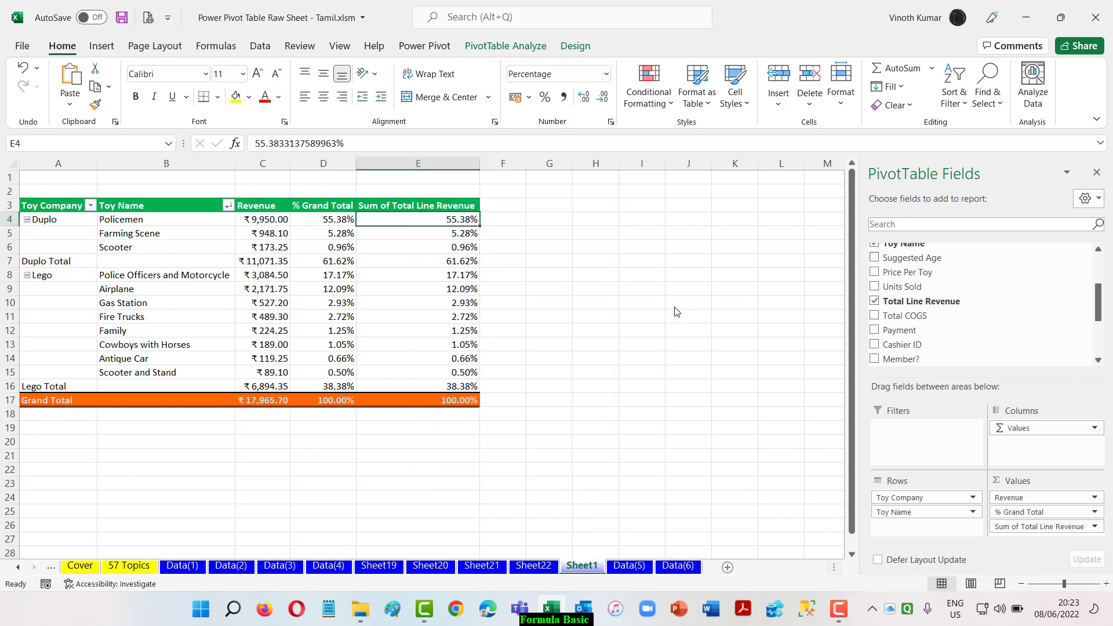
Rename the newly added Sum of Total Line Revenue column header to % Column Total
{"action": "left_click", "coordinate": [442, 207]}
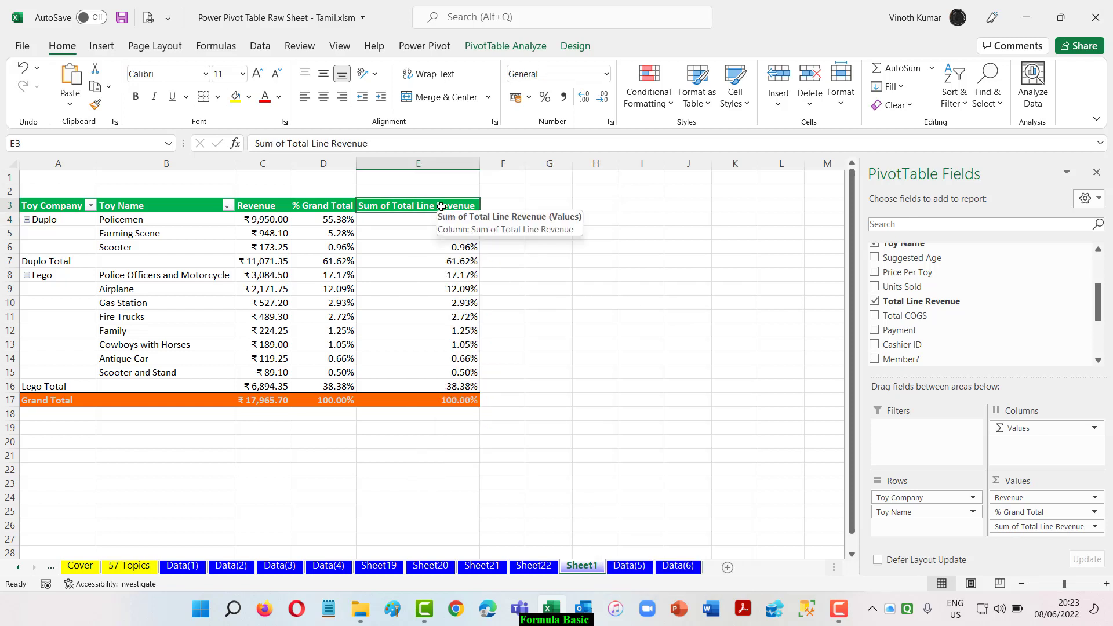
{"action": "type", "text": "% Colu"}
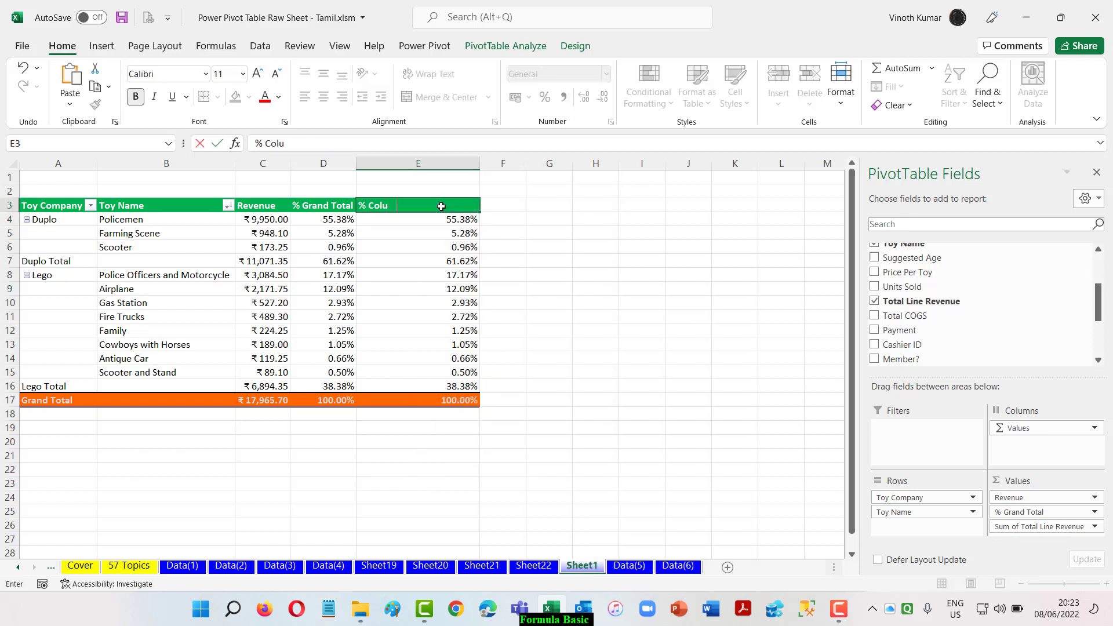
{"action": "type", "text": "mn Total"}
{"action": "key", "text": "Return"}
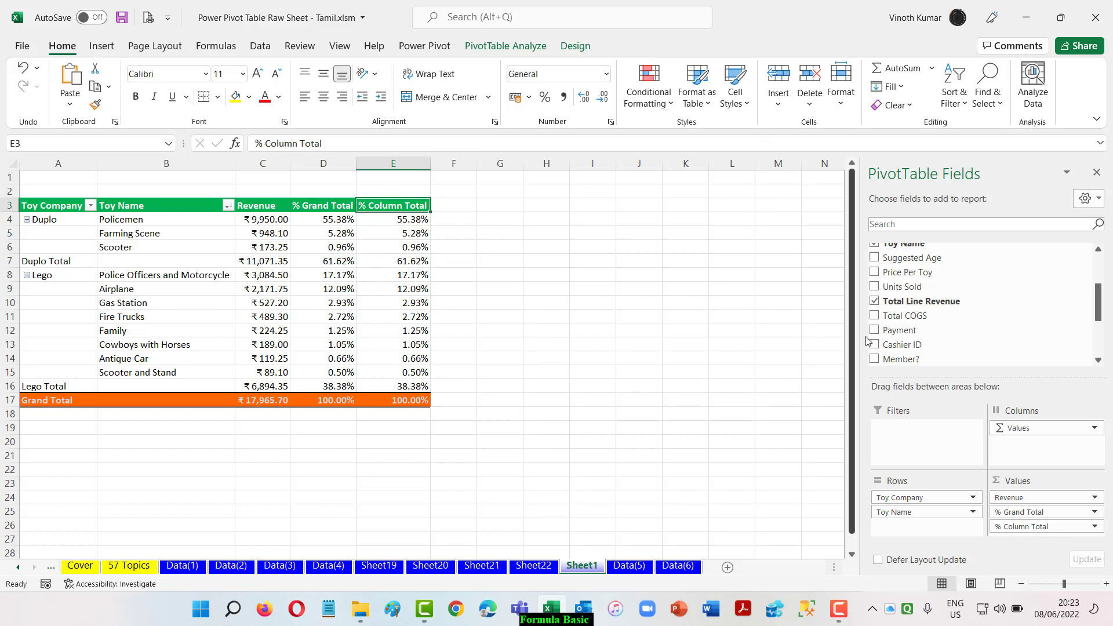
Add Total Line Revenue to the values once more, show it as % of Row Total, and check the Policemen row
{"action": "left_click_drag", "start_coordinate": [909, 304], "coordinate": [1043, 534]}
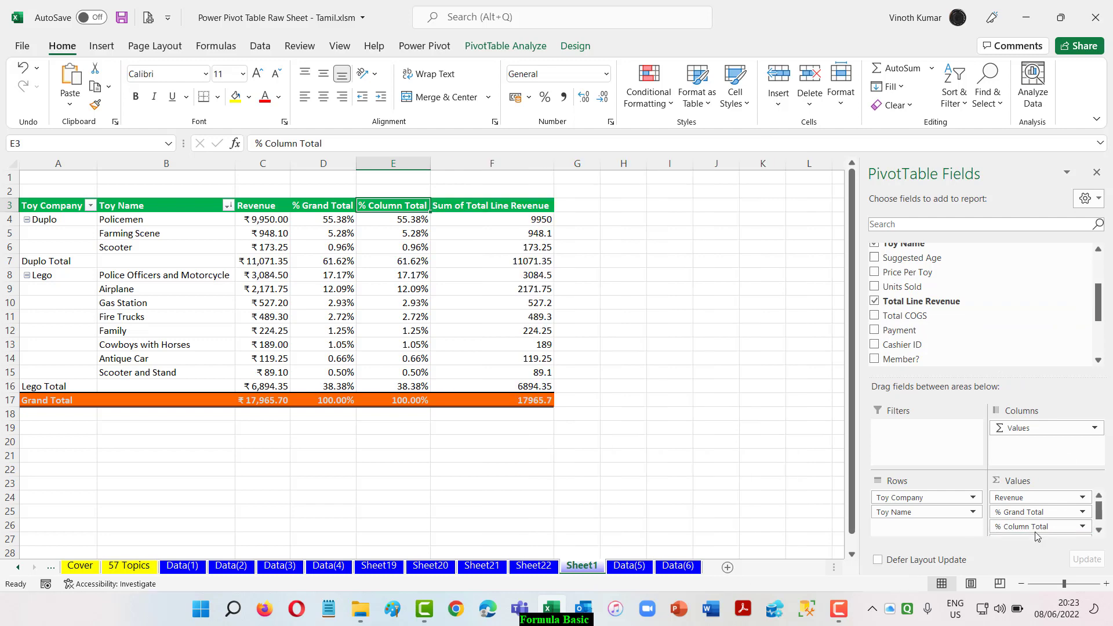
{"action": "right_click", "coordinate": [506, 222]}
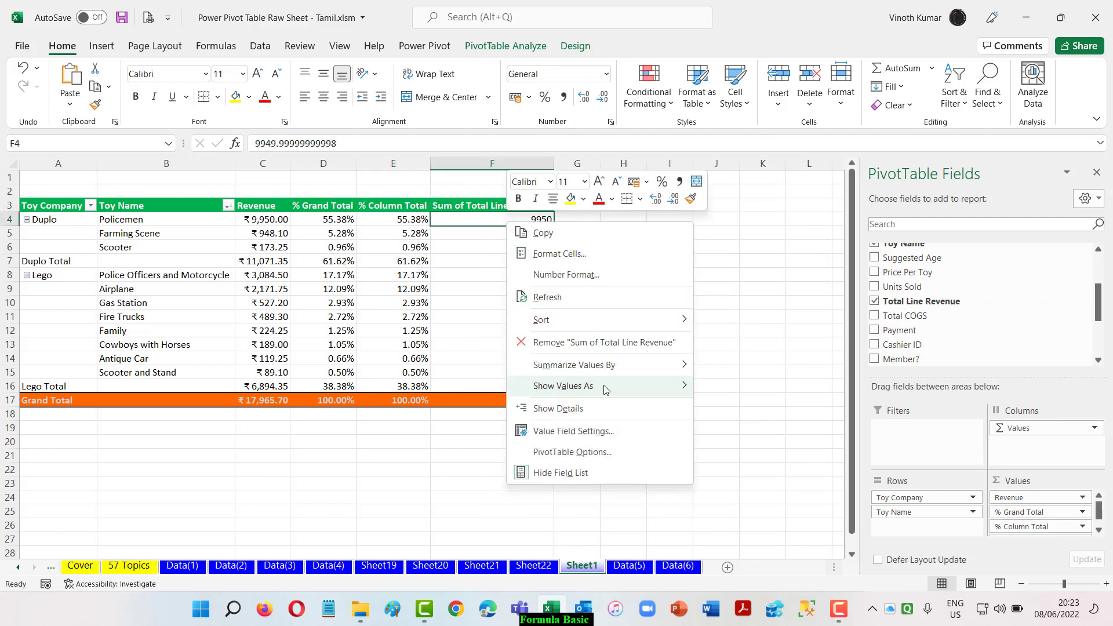
{"action": "mouse_move", "coordinate": [603, 387]}
{"action": "left_click", "coordinate": [749, 326]}
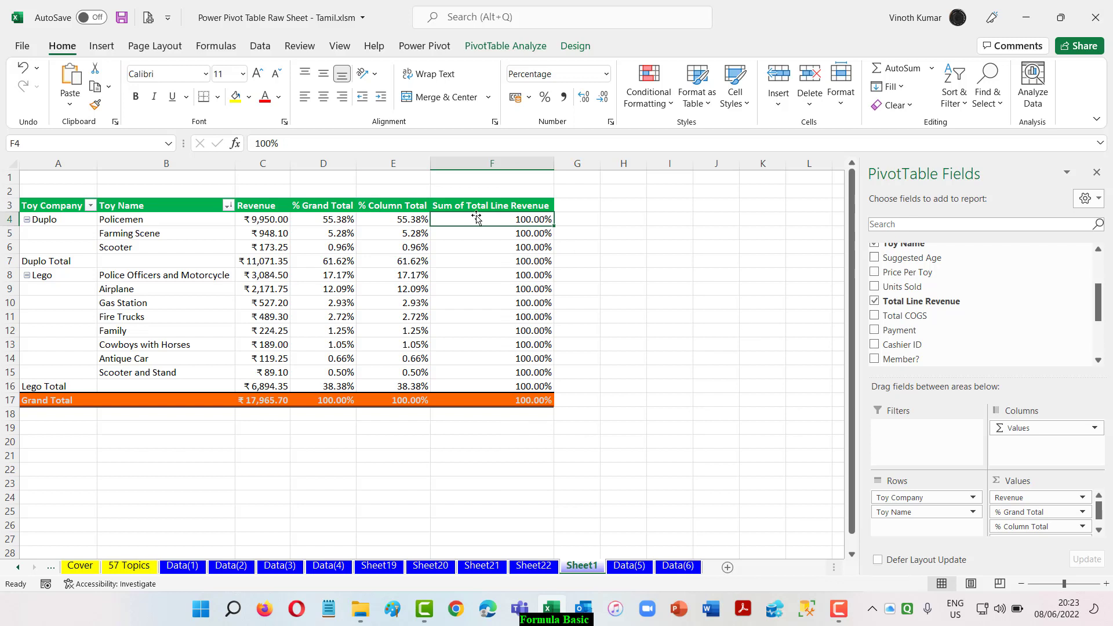
{"action": "left_click_drag", "start_coordinate": [126, 221], "coordinate": [473, 218]}
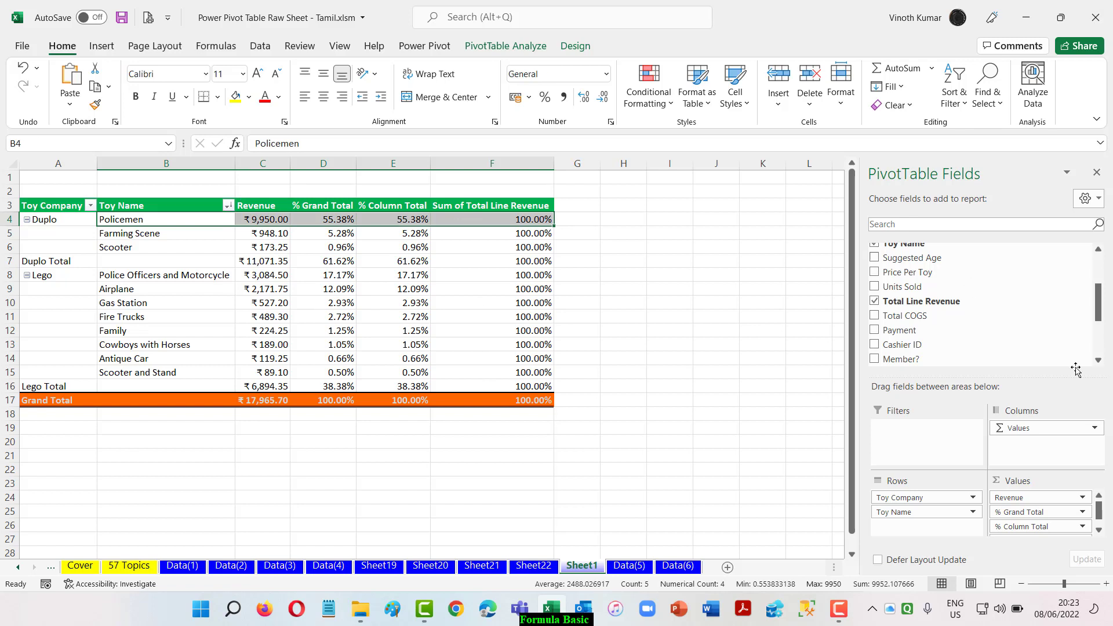
Try a PivotTable layout with Toy Company and Toy Name as column fields and only Total Line Revenue as value
{"action": "left_click_drag", "start_coordinate": [1014, 433], "coordinate": [893, 174]}
{"action": "left_click_drag", "start_coordinate": [908, 497], "coordinate": [1052, 451]}
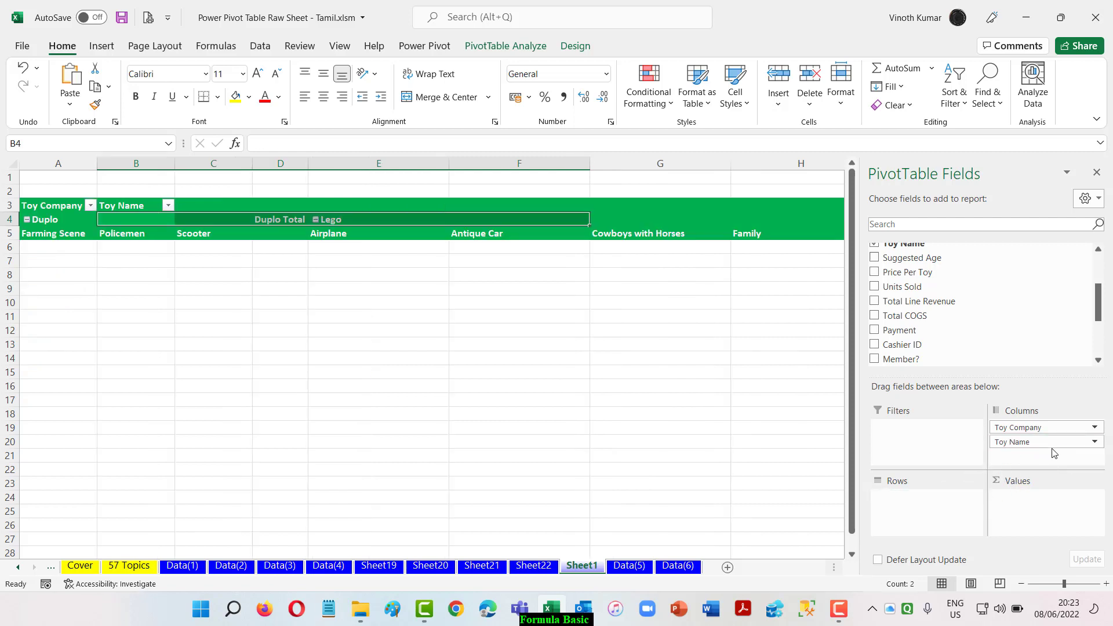
{"action": "left_click_drag", "start_coordinate": [940, 302], "coordinate": [1022, 494]}
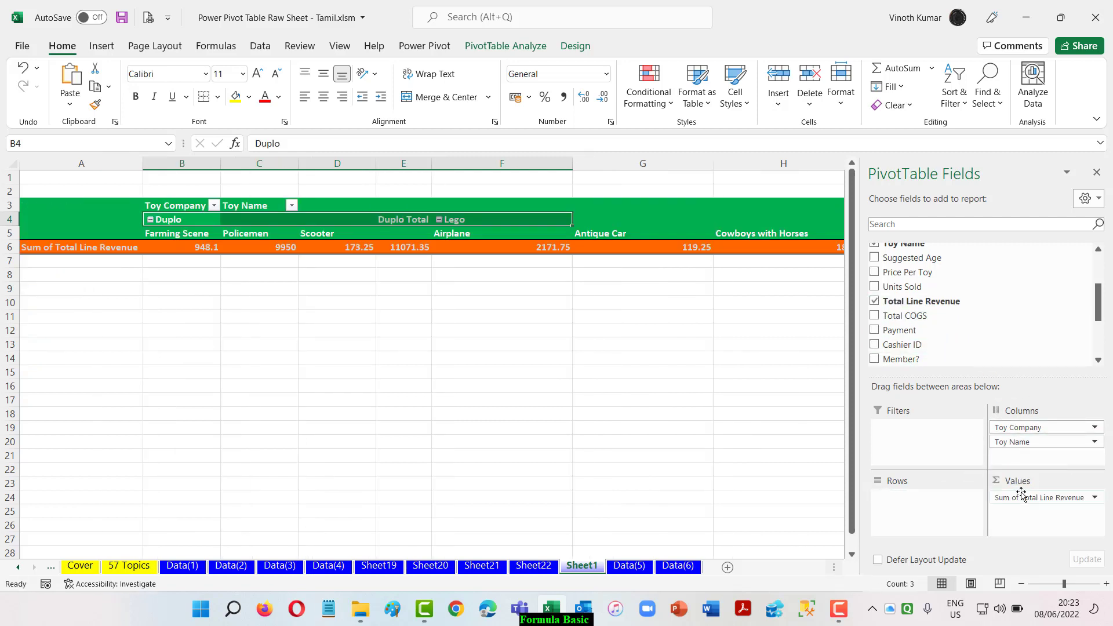
Undo the PivotTable field rearrangement
{"action": "key", "text": "ctrl+z"}
{"action": "key", "text": "ctrl+z"}
{"action": "key", "text": "ctrl+z"}
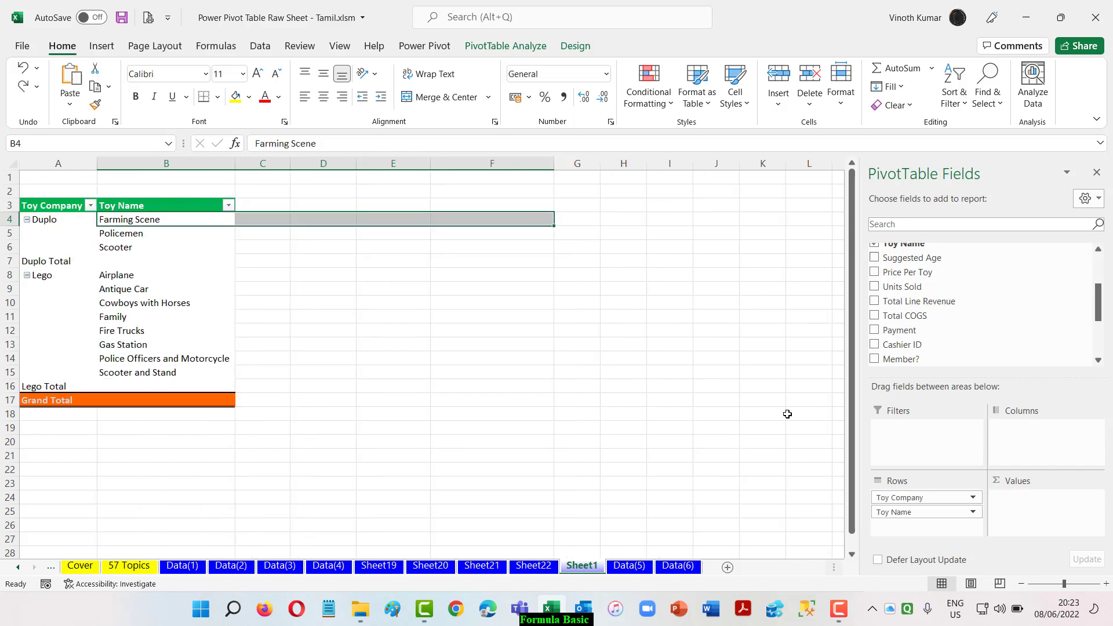
{"action": "left_click", "coordinate": [778, 400]}
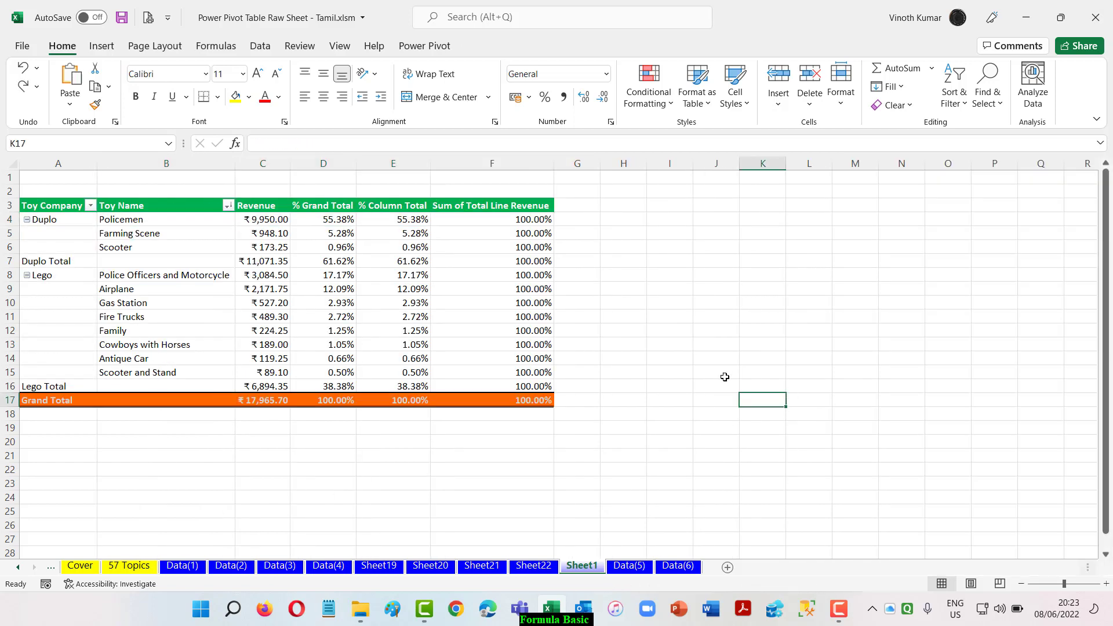
Move Toy Company from the row fields to the column fields and remove Toy Name from the rows
{"action": "left_click", "coordinate": [487, 260]}
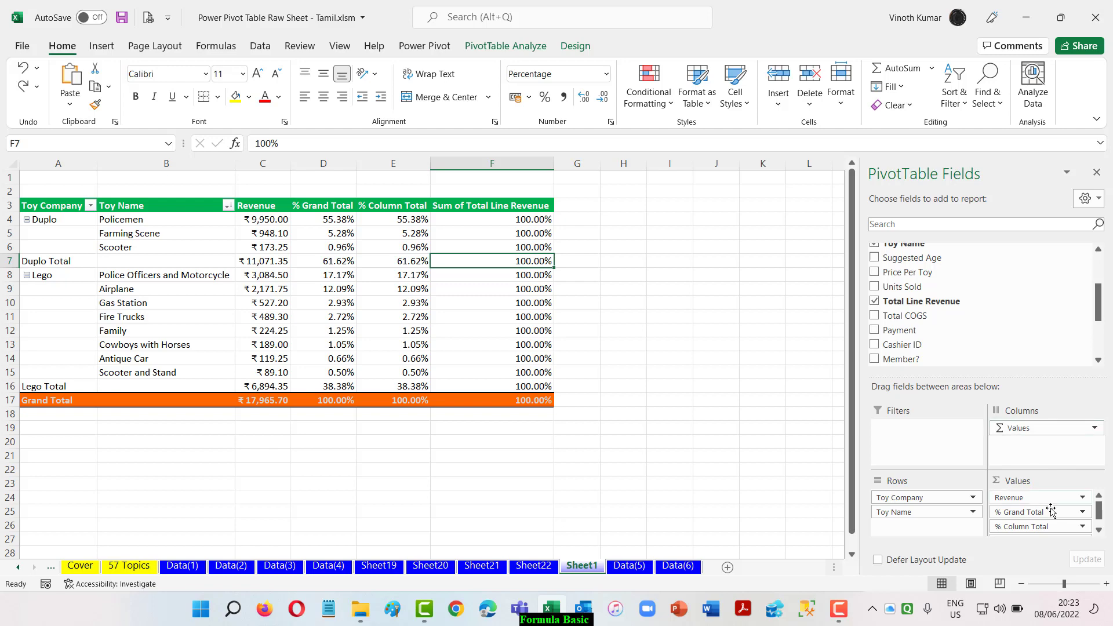
{"action": "left_click_drag", "start_coordinate": [923, 497], "coordinate": [1043, 446]}
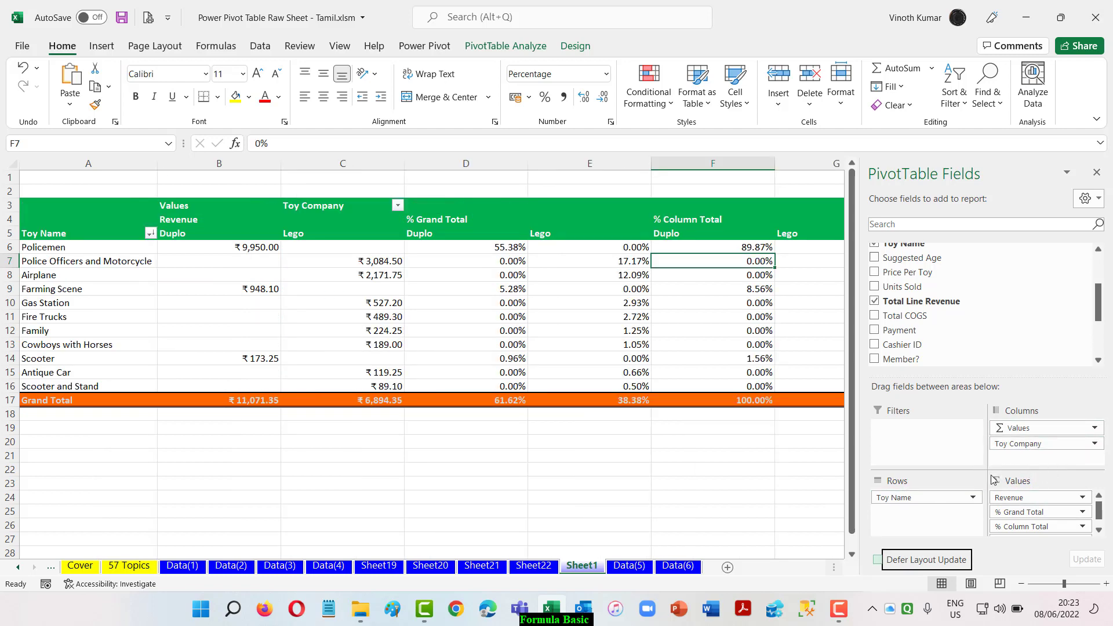
{"action": "left_click_drag", "start_coordinate": [926, 498], "coordinate": [816, 507]}
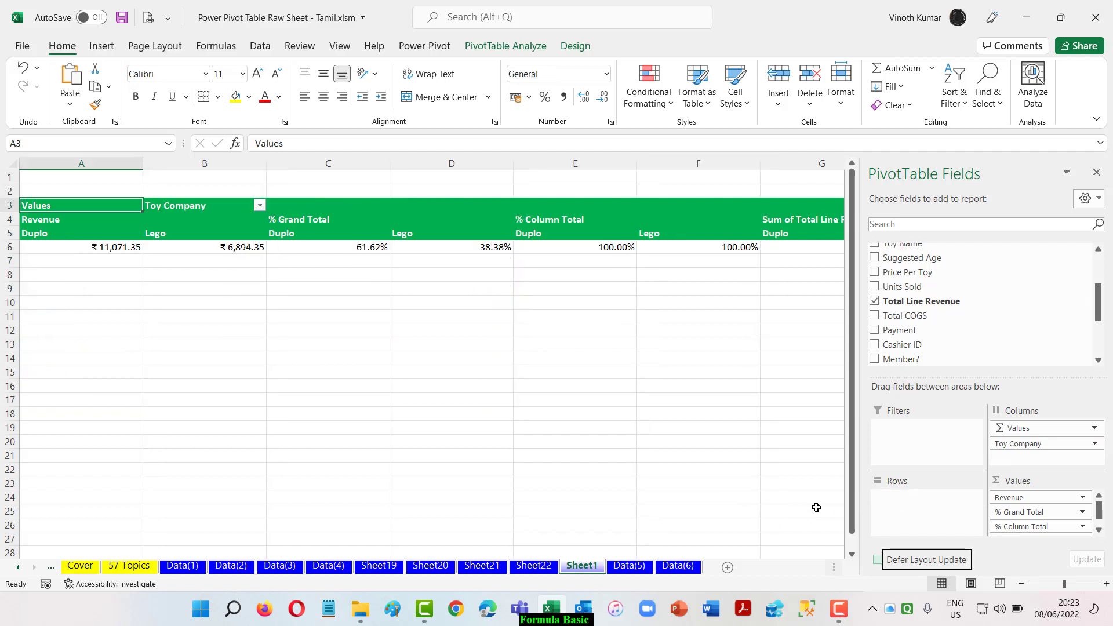
Examine the Duplo and Lego values and totals across the revenue, grand total, column total and row total percentages
{"action": "left_click", "coordinate": [112, 246]}
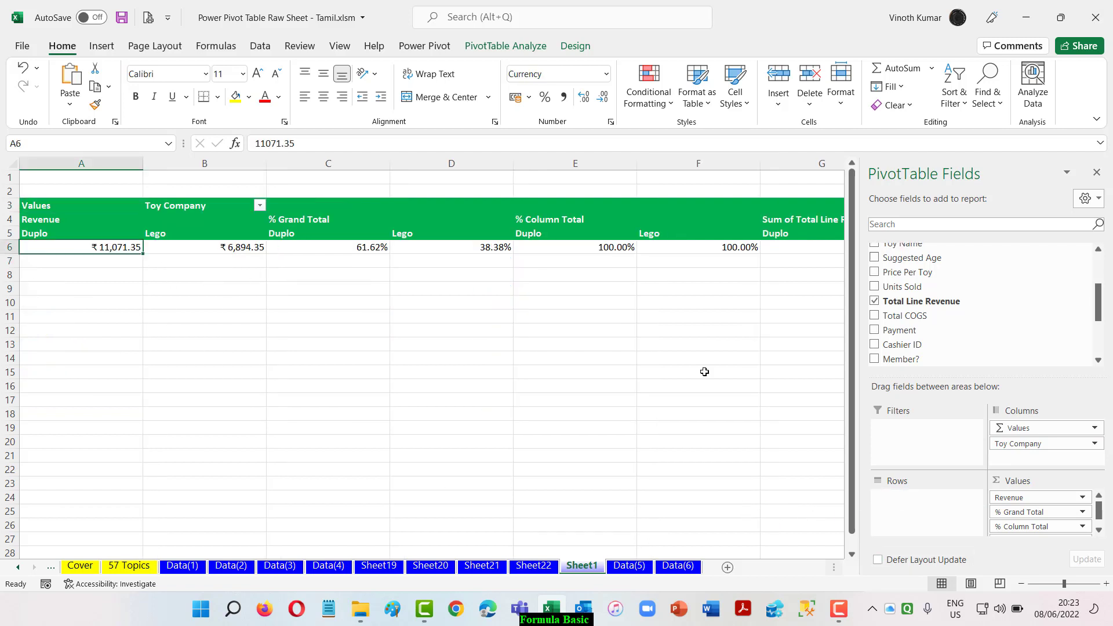
{"action": "key", "text": "Right"}
{"action": "key", "text": "Right"}
{"action": "key", "text": "Right"}
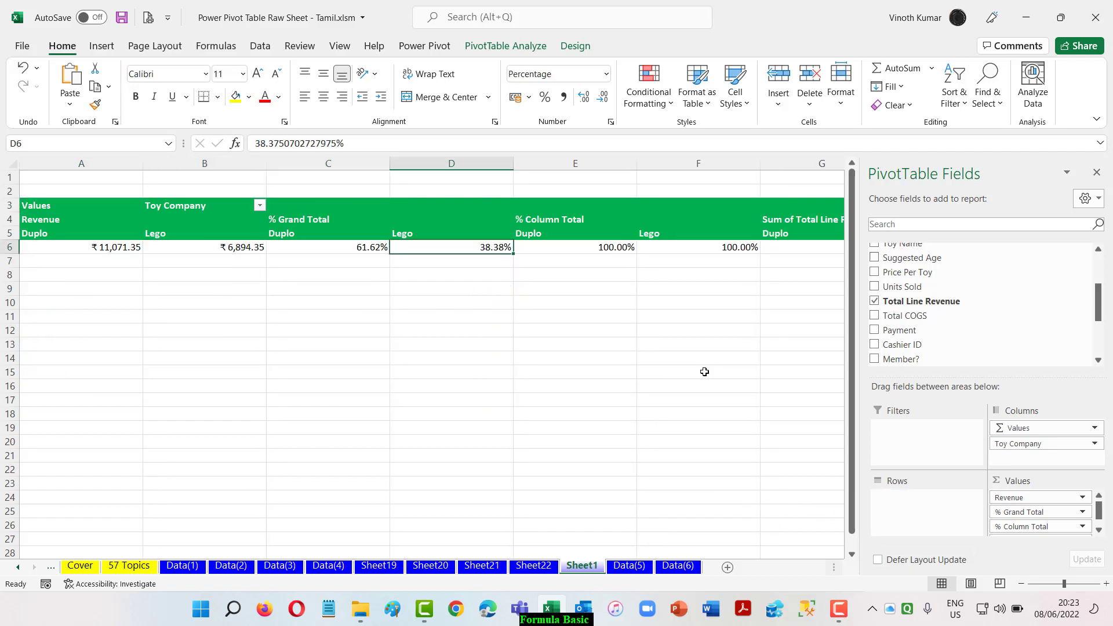
{"action": "key", "text": "Right"}
{"action": "key", "text": "Right"}
{"action": "key", "text": "Right"}
{"action": "key", "text": "Right"}
{"action": "key", "text": "Right"}
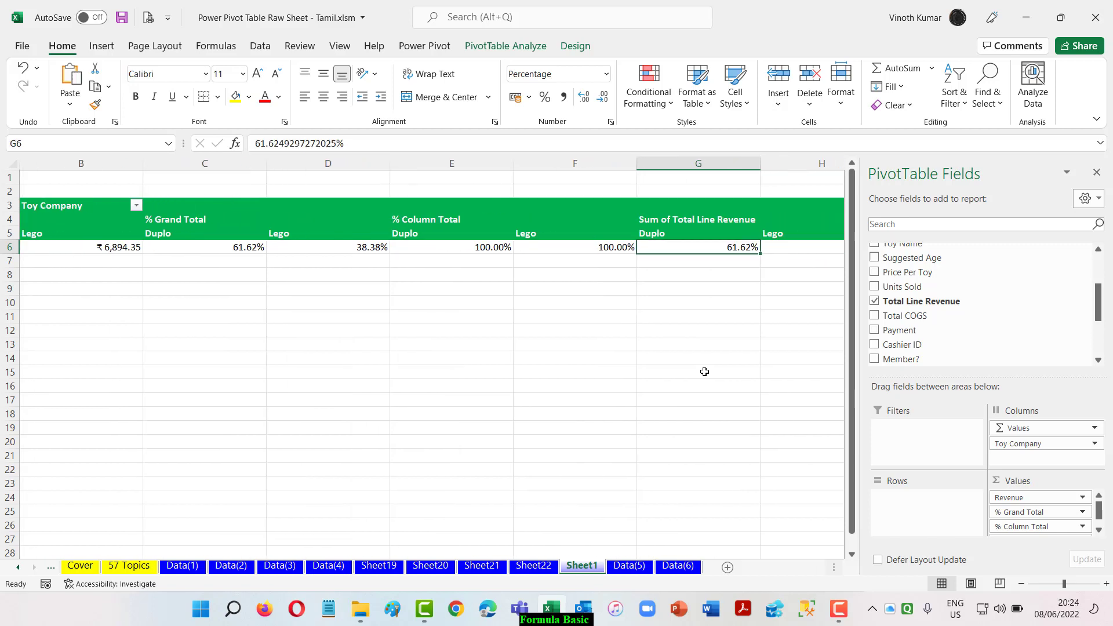
{"action": "key", "text": "Right"}
{"action": "key", "text": "Left"}
{"action": "key", "text": "Left"}
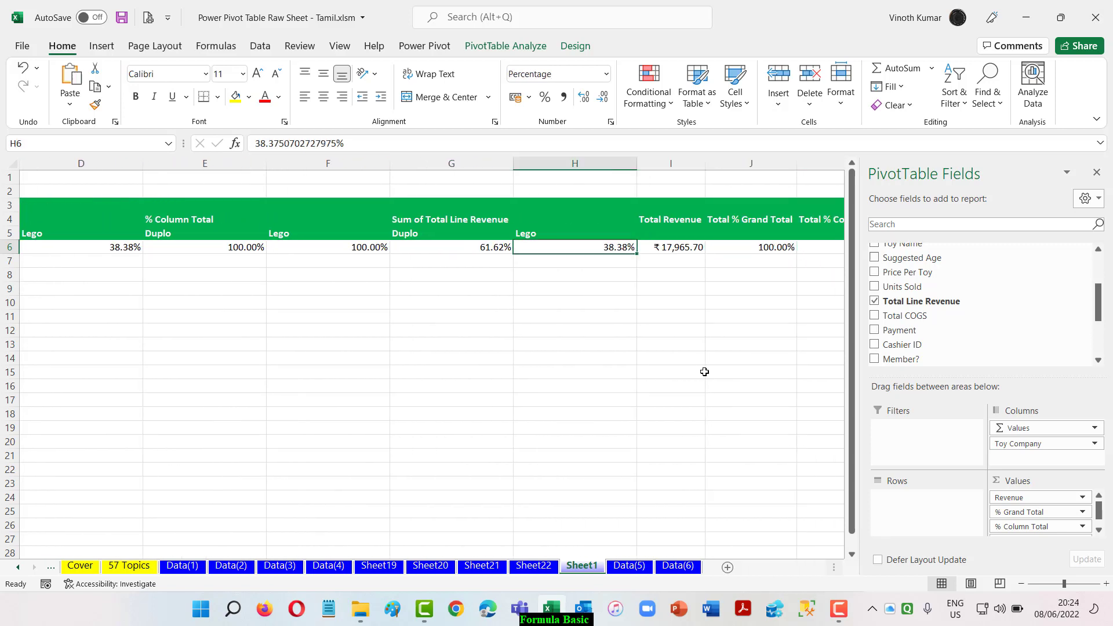
{"action": "key", "text": "Right"}
{"action": "key", "text": "Right"}
{"action": "key", "text": "Right"}
{"action": "key", "text": "Right"}
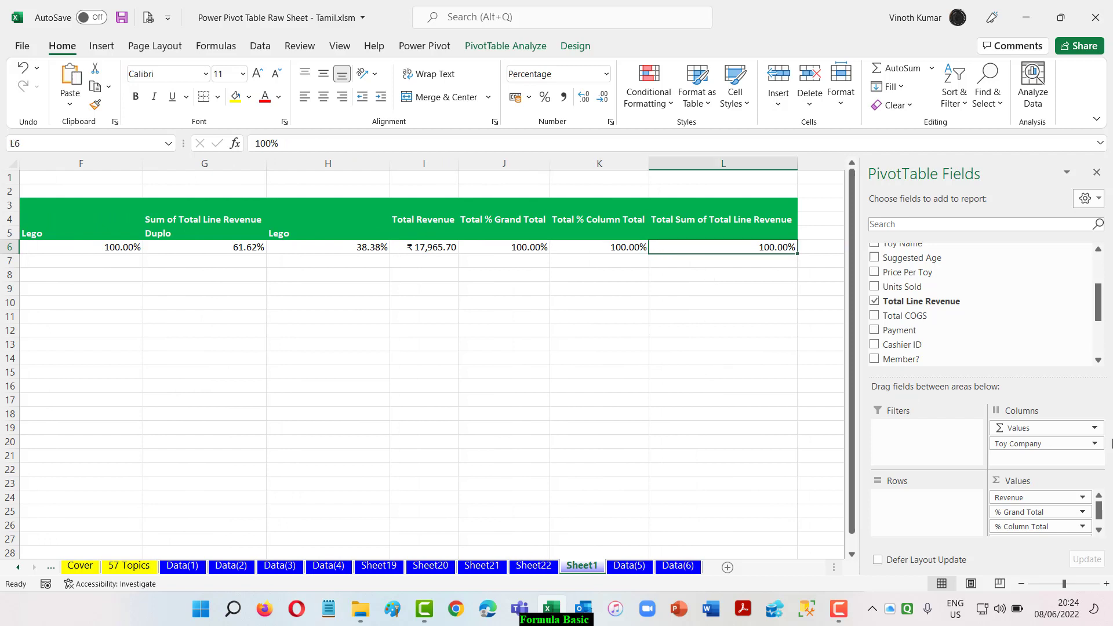
Return Toy Company to the row fields and add Toy Name below it
{"action": "left_click_drag", "start_coordinate": [1015, 444], "coordinate": [909, 502]}
{"action": "scroll", "coordinate": [920, 316], "scroll_direction": "up", "scroll_amount": 2}
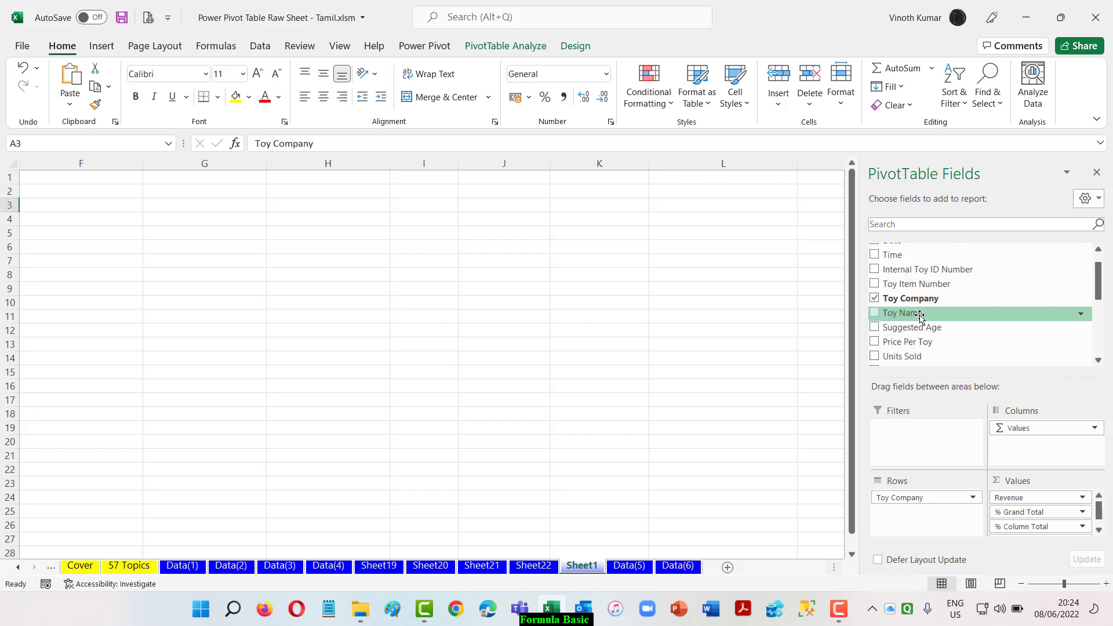
{"action": "left_click_drag", "start_coordinate": [897, 318], "coordinate": [927, 513]}
{"action": "left_click", "coordinate": [721, 506]}
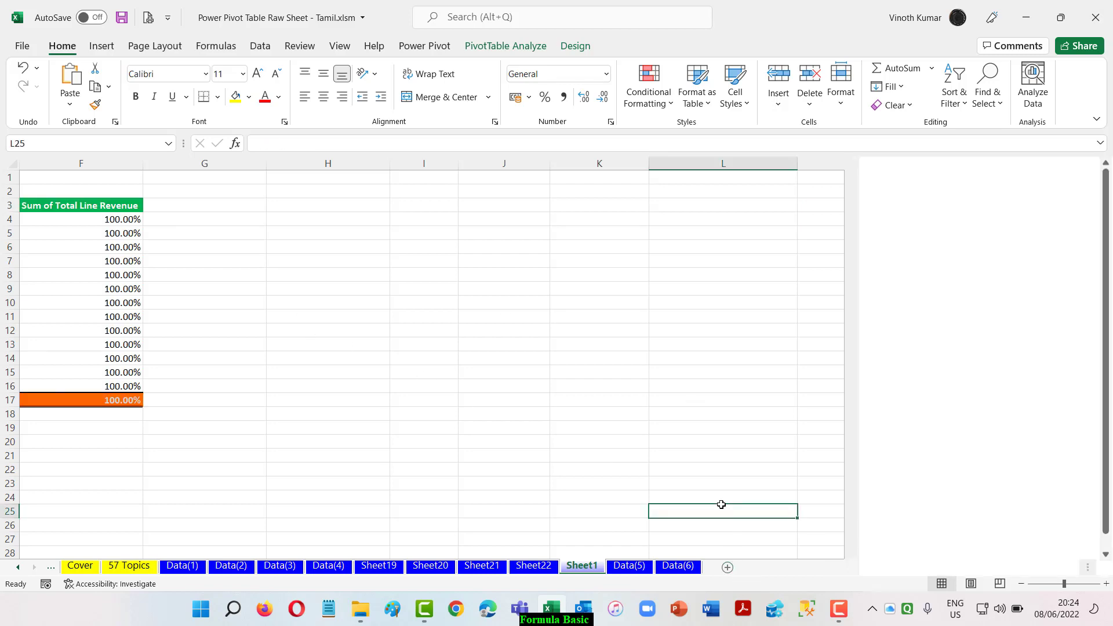
{"action": "key", "text": "Left"}
{"action": "key", "text": "Left"}
{"action": "key", "text": "Left"}
{"action": "key", "text": "Left"}
{"action": "key", "text": "Left"}
{"action": "key", "text": "Left"}
{"action": "key", "text": "Left"}
{"action": "key", "text": "Left"}
{"action": "key", "text": "Left"}
{"action": "key", "text": "Left"}
{"action": "key", "text": "Left"}
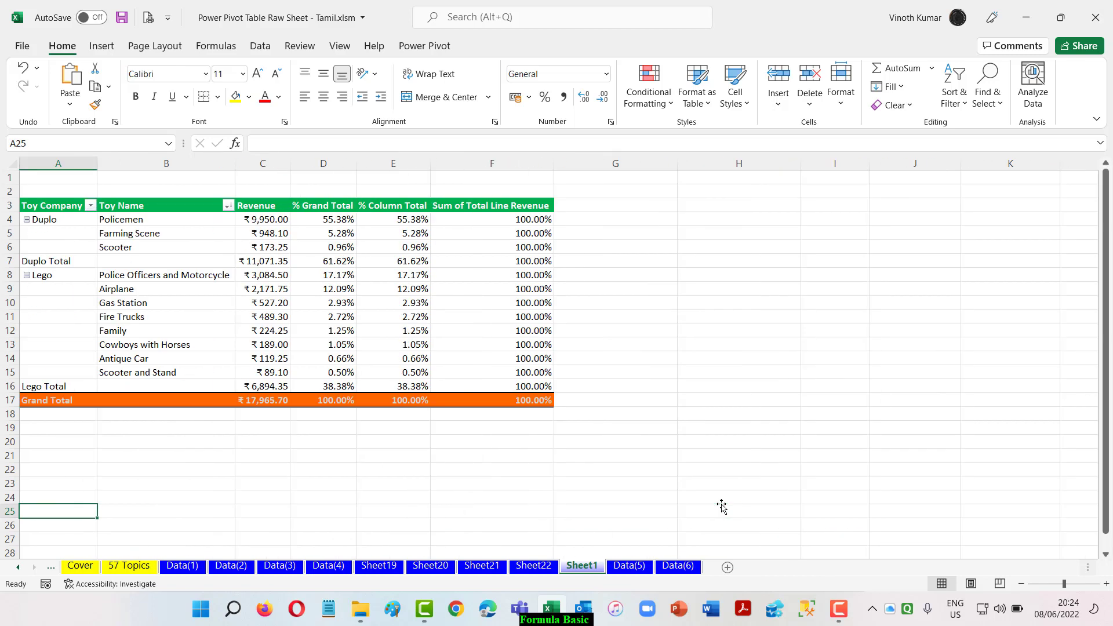
Create a PivotTable on a new sheet from Data(5) range A13:R1013 with the PivotTable wizard, reusing the data of Sheet19's PivotTable41
{"action": "left_click", "coordinate": [631, 565]}
{"action": "scroll", "coordinate": [413, 482], "scroll_direction": "up", "scroll_amount": 4}
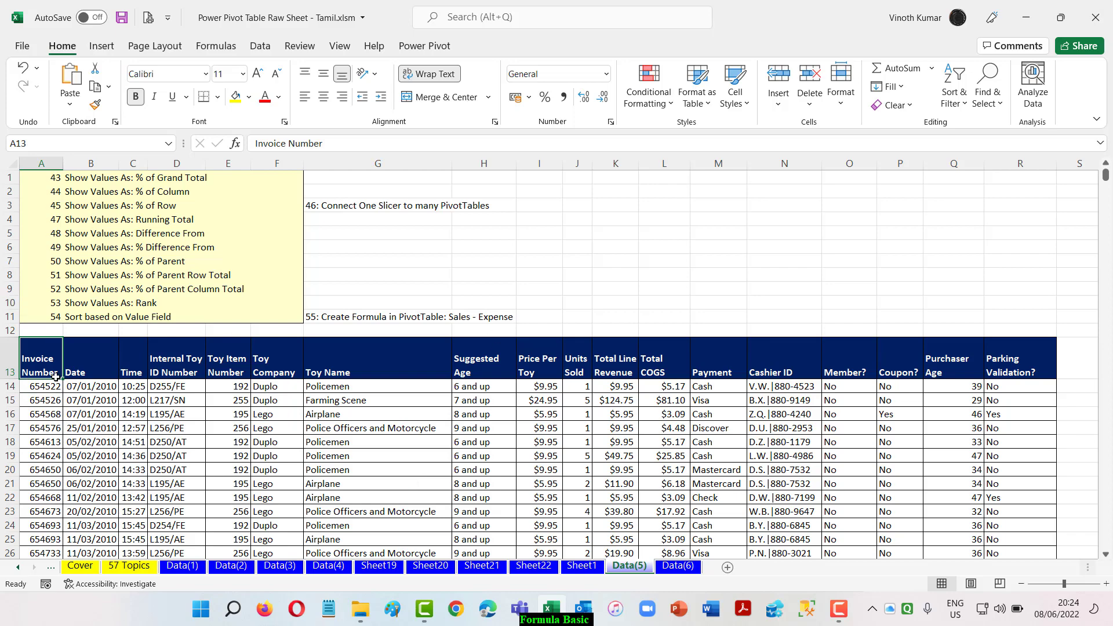
{"action": "key", "text": "alt+d"}
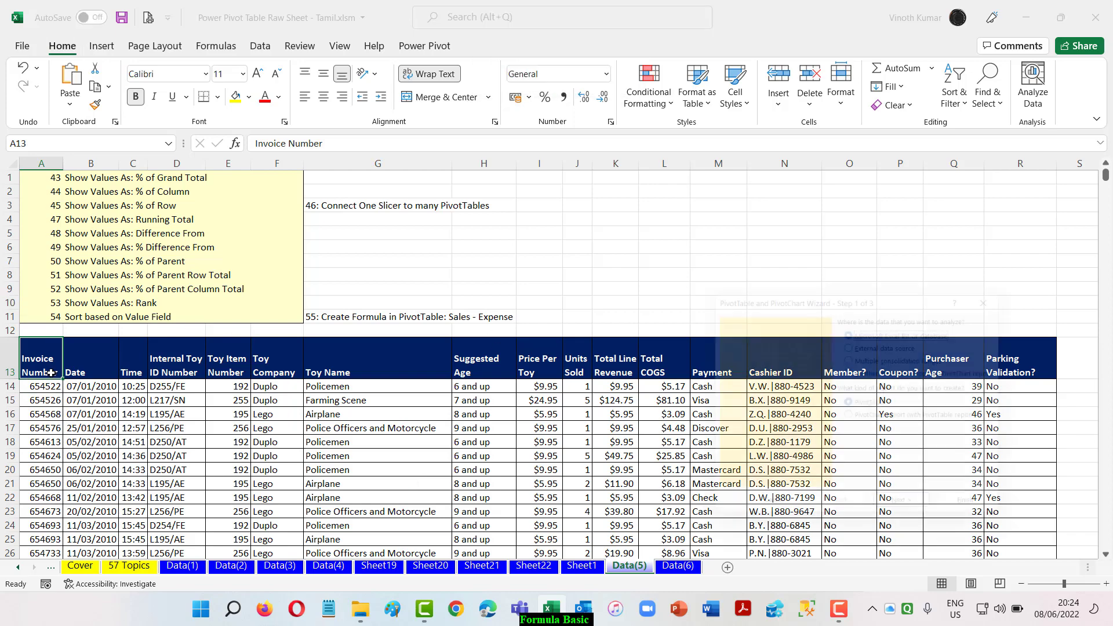
{"action": "key", "text": "p"}
{"action": "key", "text": "Return"}
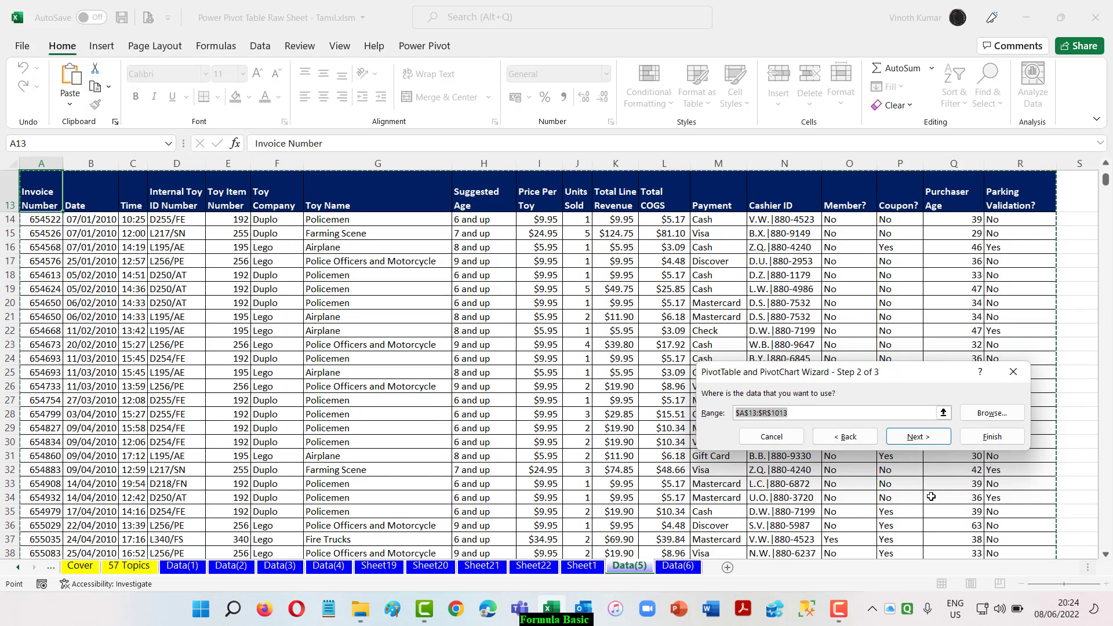
{"action": "left_click", "coordinate": [925, 438]}
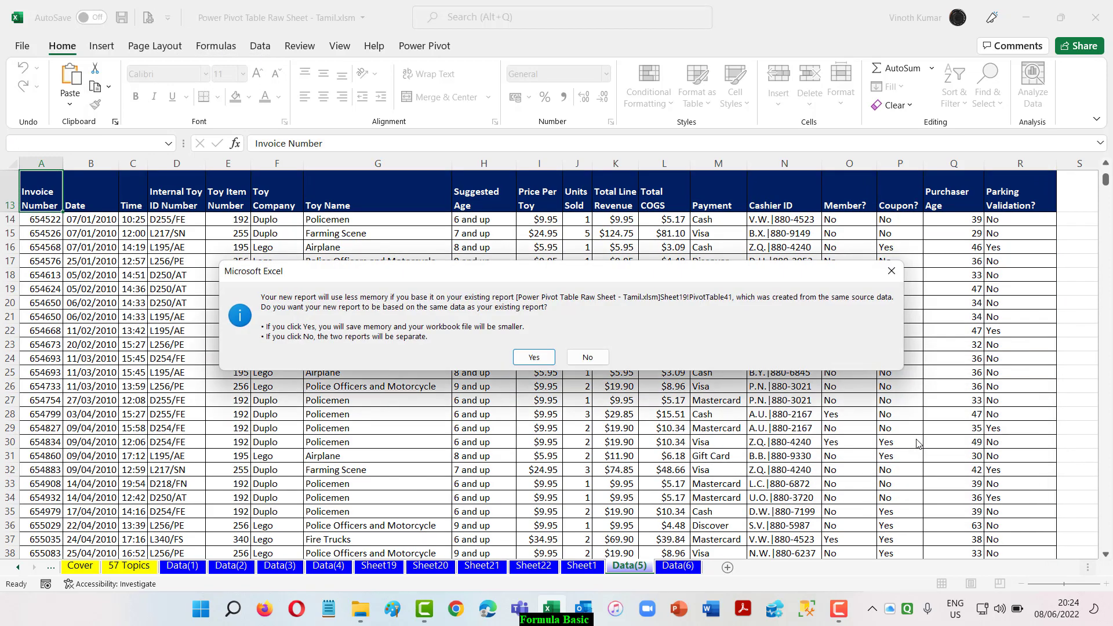
{"action": "left_click", "coordinate": [543, 362]}
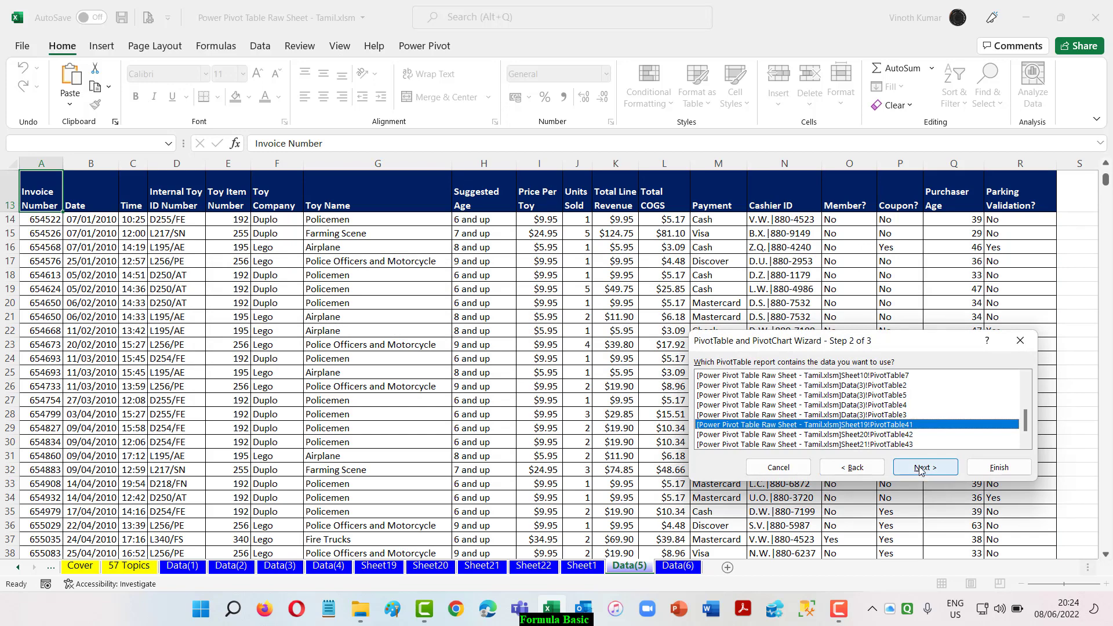
{"action": "left_click", "coordinate": [922, 468]}
{"action": "left_click", "coordinate": [1040, 490]}
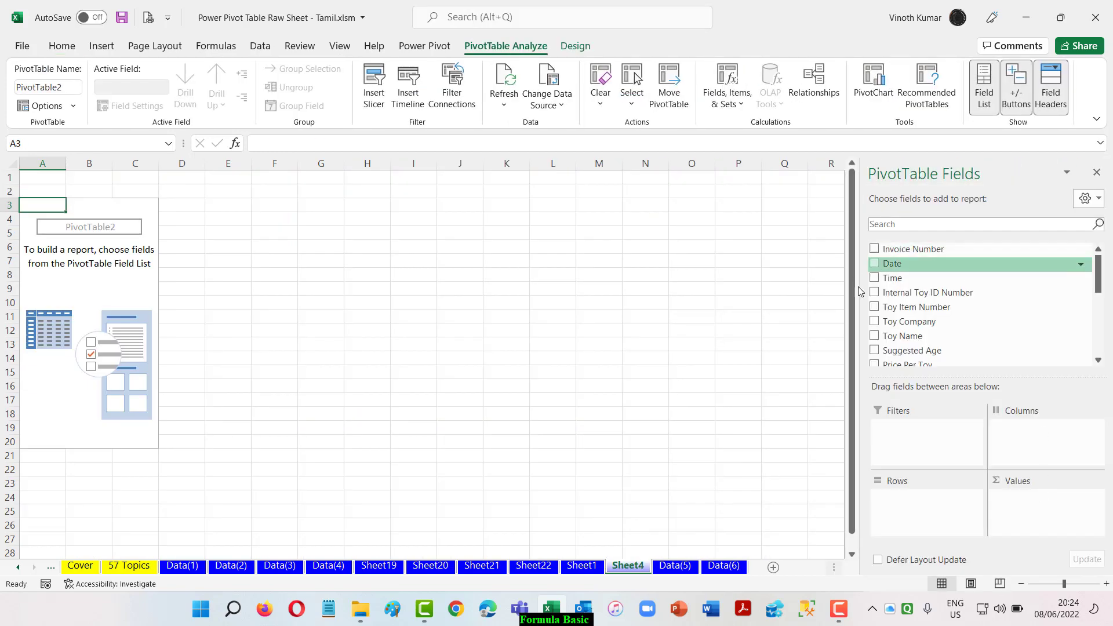
Add Toy Company and Toy Name as row fields and Total Line Revenue as values in the new PivotTable
{"action": "left_click", "coordinate": [874, 321]}
{"action": "left_click", "coordinate": [875, 337]}
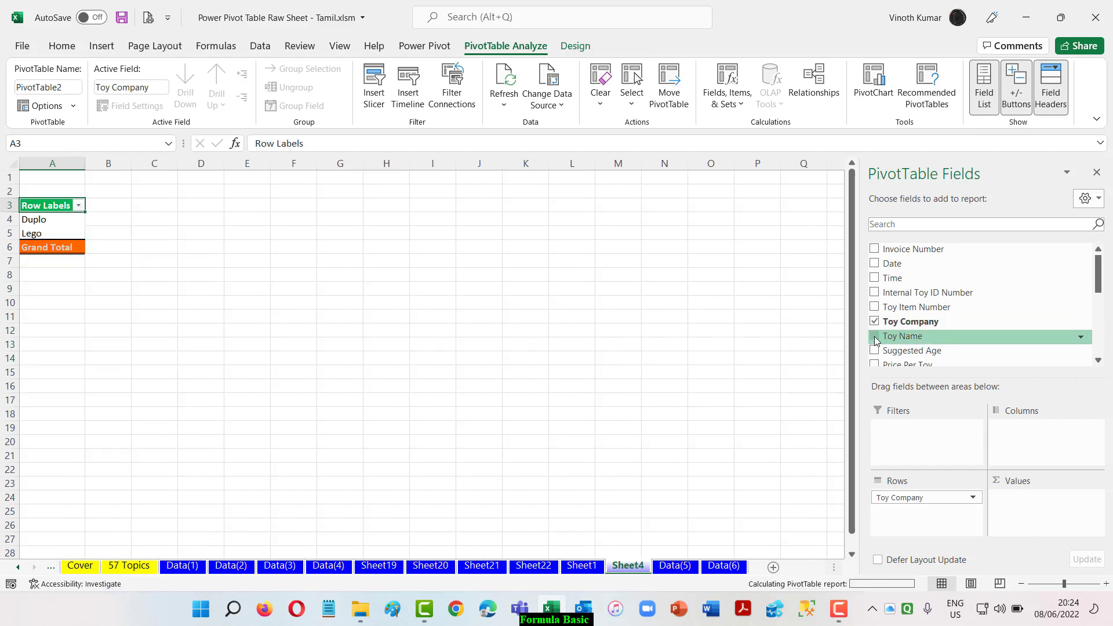
{"action": "scroll", "coordinate": [972, 323], "scroll_direction": "down", "scroll_amount": 2}
{"action": "left_click_drag", "start_coordinate": [929, 326], "coordinate": [1021, 504]}
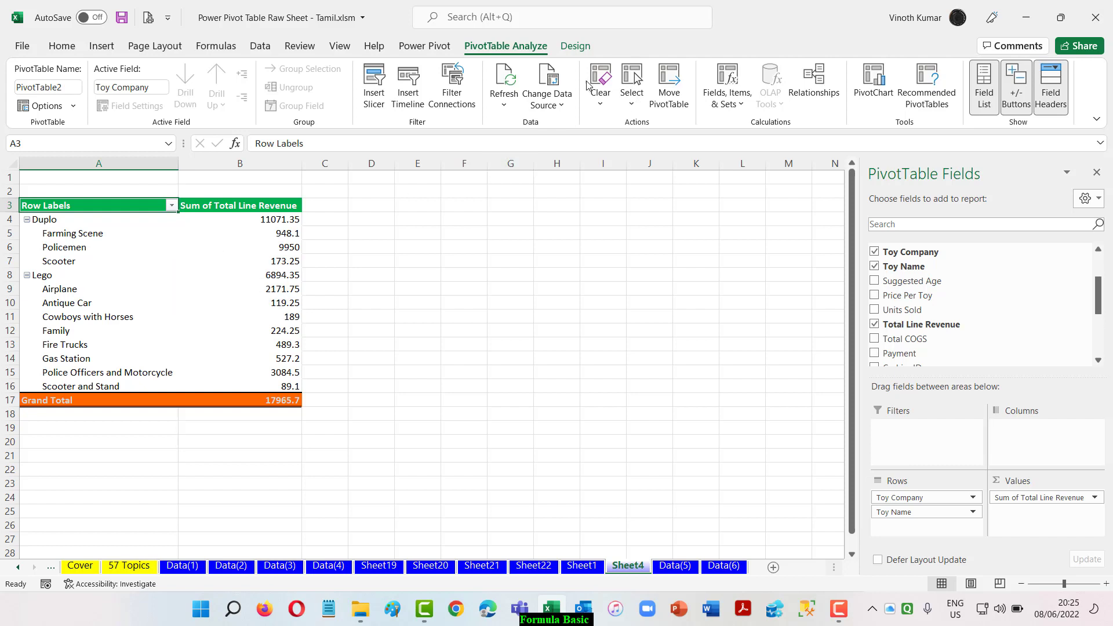
Switch the PivotTable's report layout to Tabular Form
{"action": "left_click", "coordinate": [575, 46]}
{"action": "left_click", "coordinate": [110, 86]}
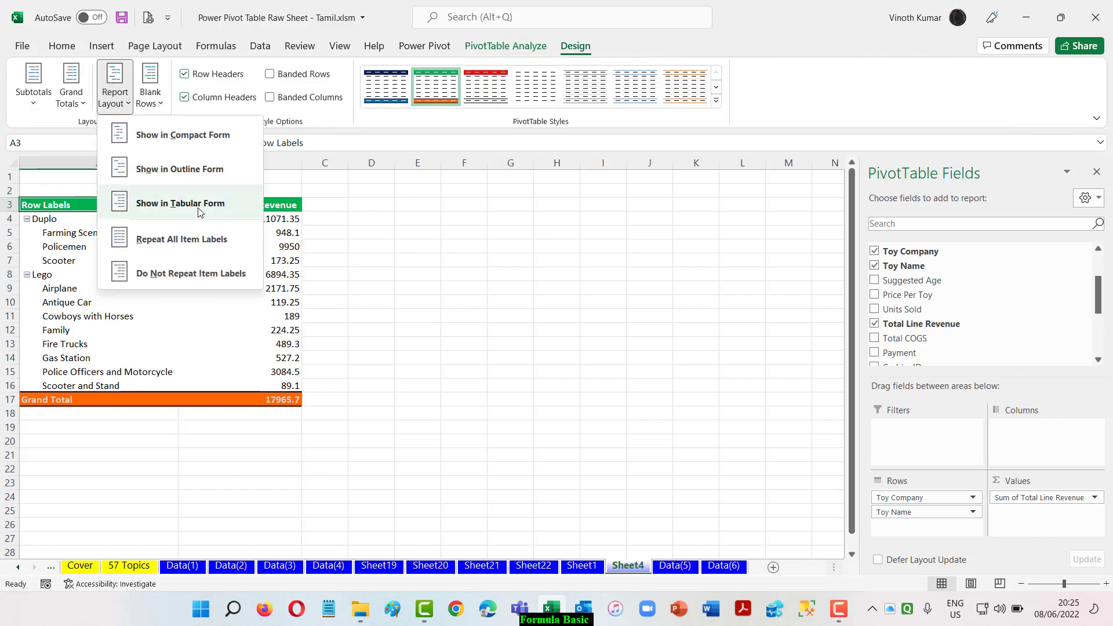
{"action": "left_click", "coordinate": [139, 201]}
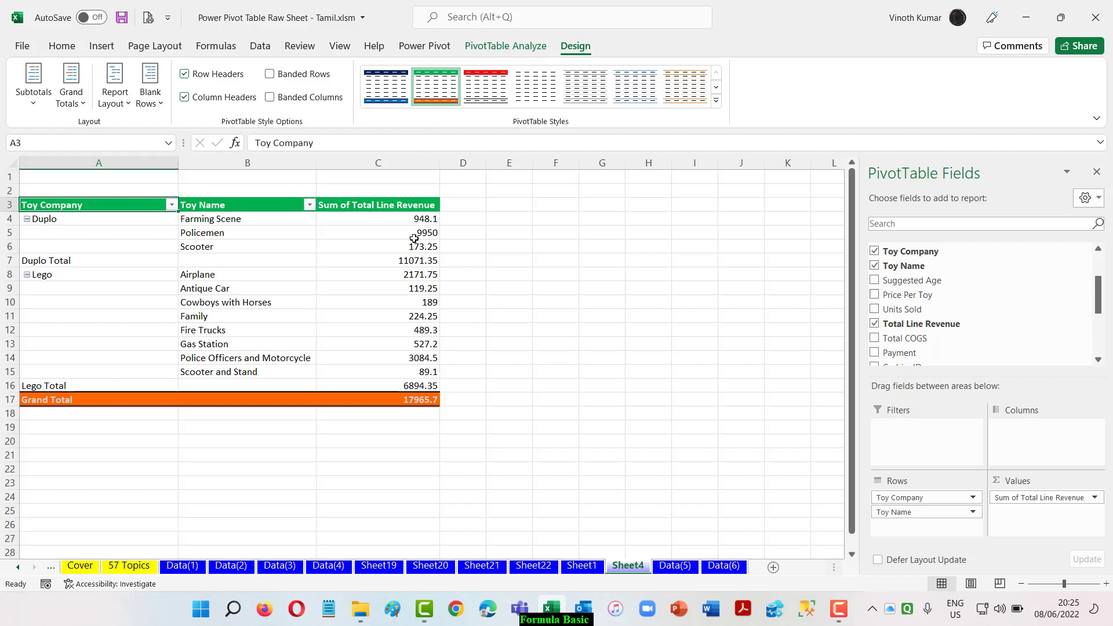
Format the Sum of Total Line Revenue values as Accounting with the ₹ symbol and two decimal places
{"action": "right_click", "coordinate": [386, 221]}
{"action": "left_click", "coordinate": [442, 275]}
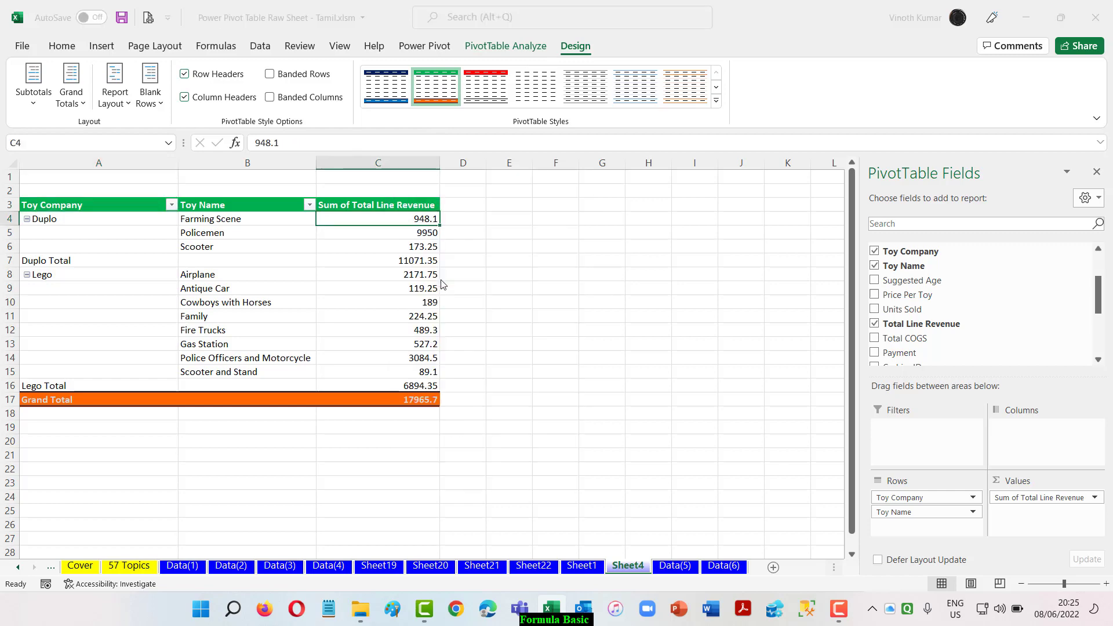
{"action": "left_click", "coordinate": [280, 186]}
{"action": "left_click", "coordinate": [525, 439]}
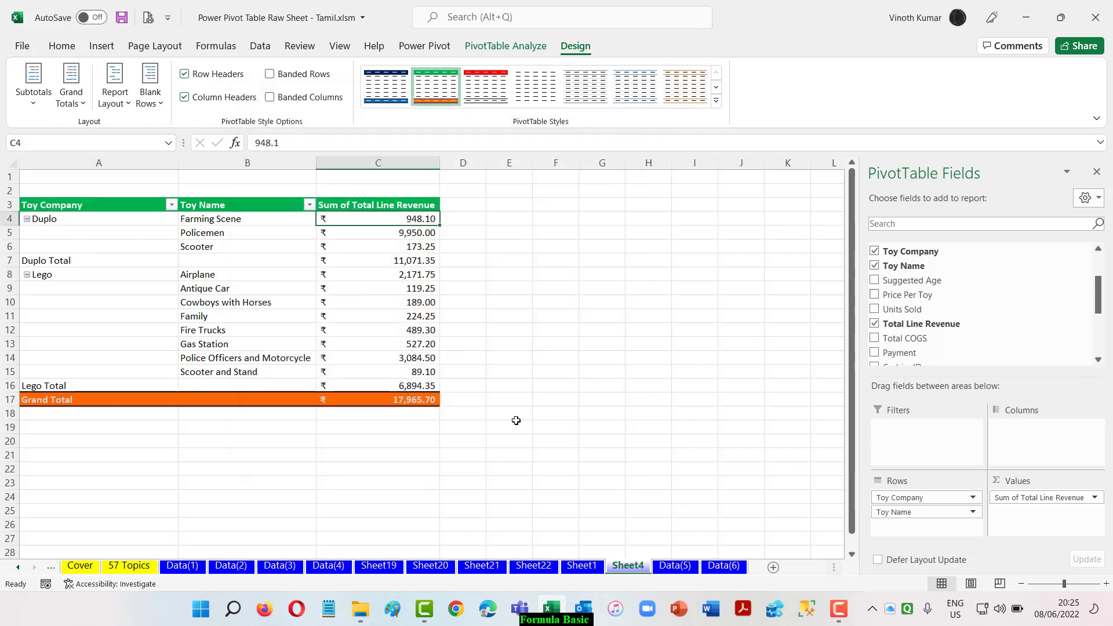
{"action": "left_click", "coordinate": [596, 345]}
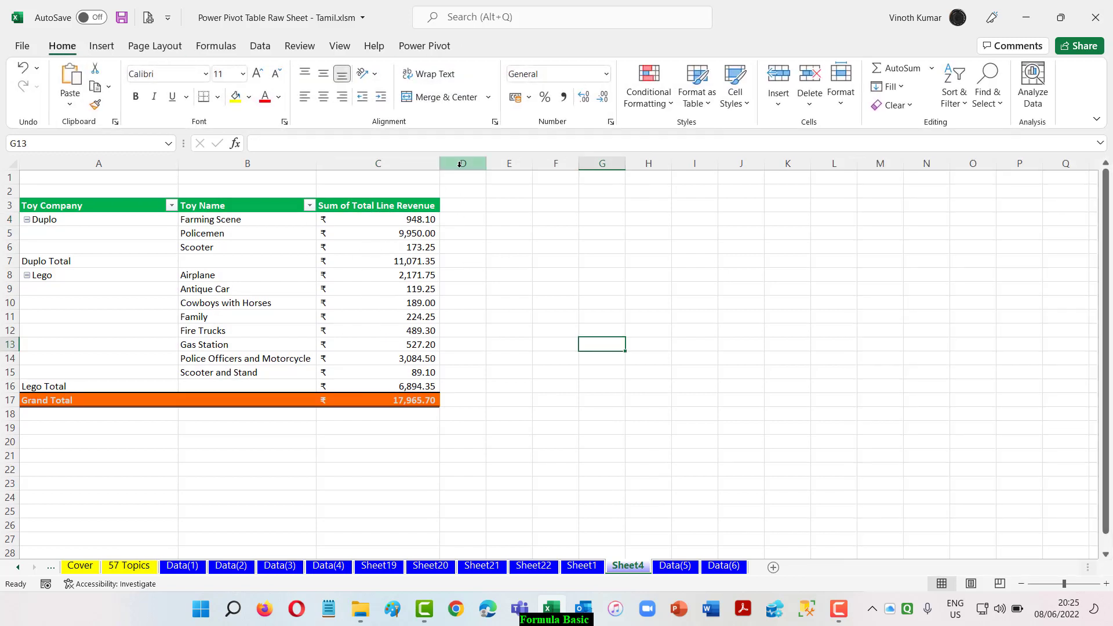
Add Total Line Revenue to the values a second time and rename the first revenue column "Revenue"
{"action": "left_click", "coordinate": [374, 223]}
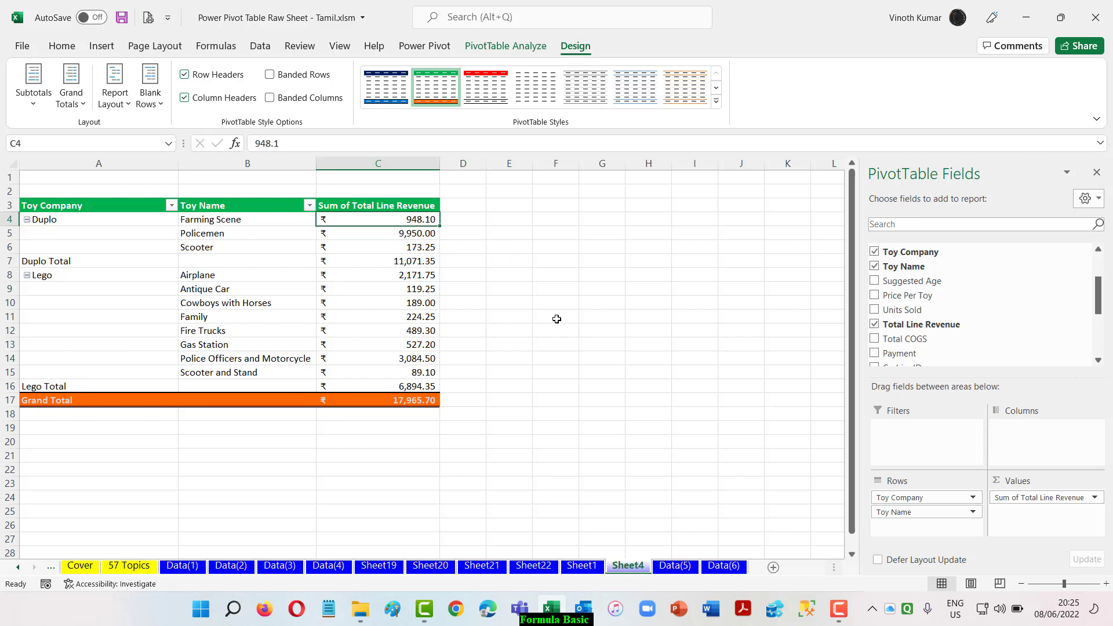
{"action": "left_click_drag", "start_coordinate": [921, 324], "coordinate": [1042, 516]}
{"action": "left_click", "coordinate": [377, 205]}
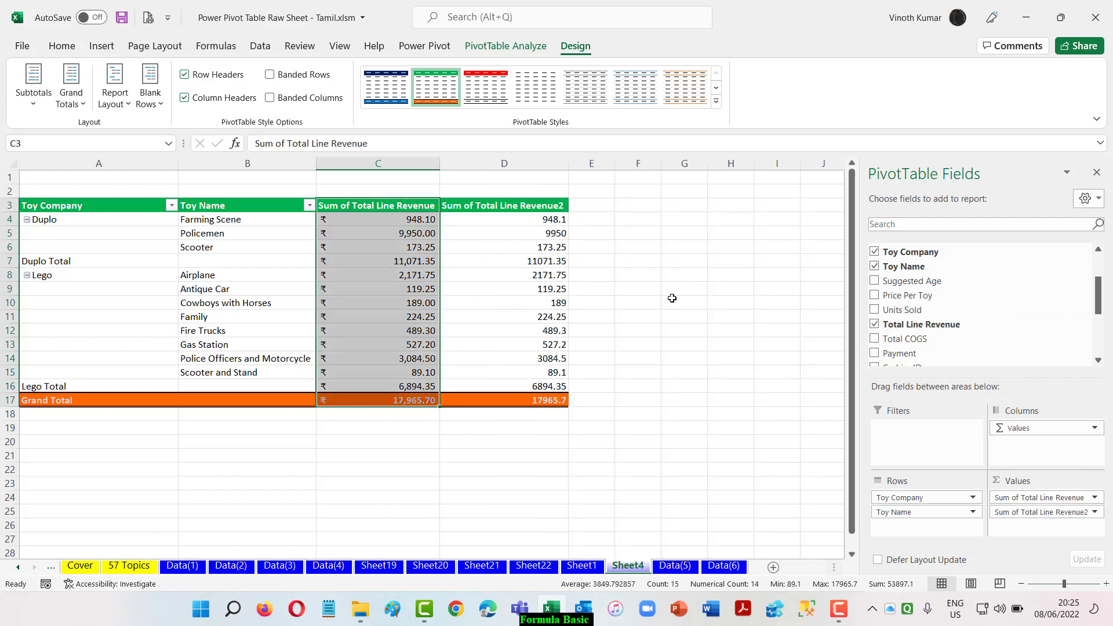
{"action": "type", "text": "Re"}
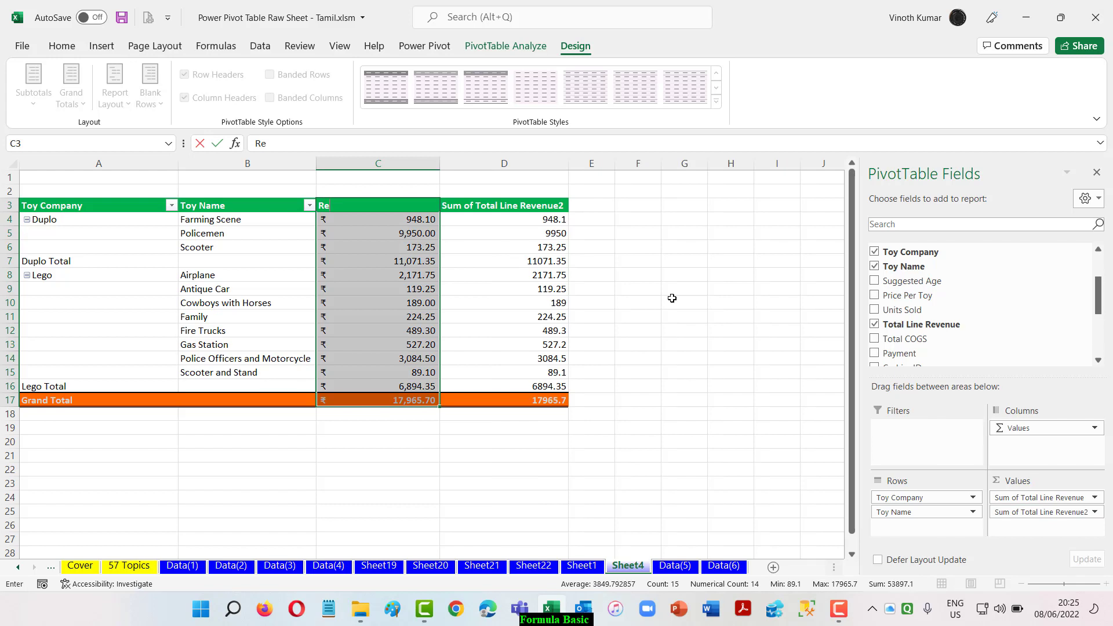
{"action": "type", "text": "venue"}
{"action": "key", "text": "Return"}
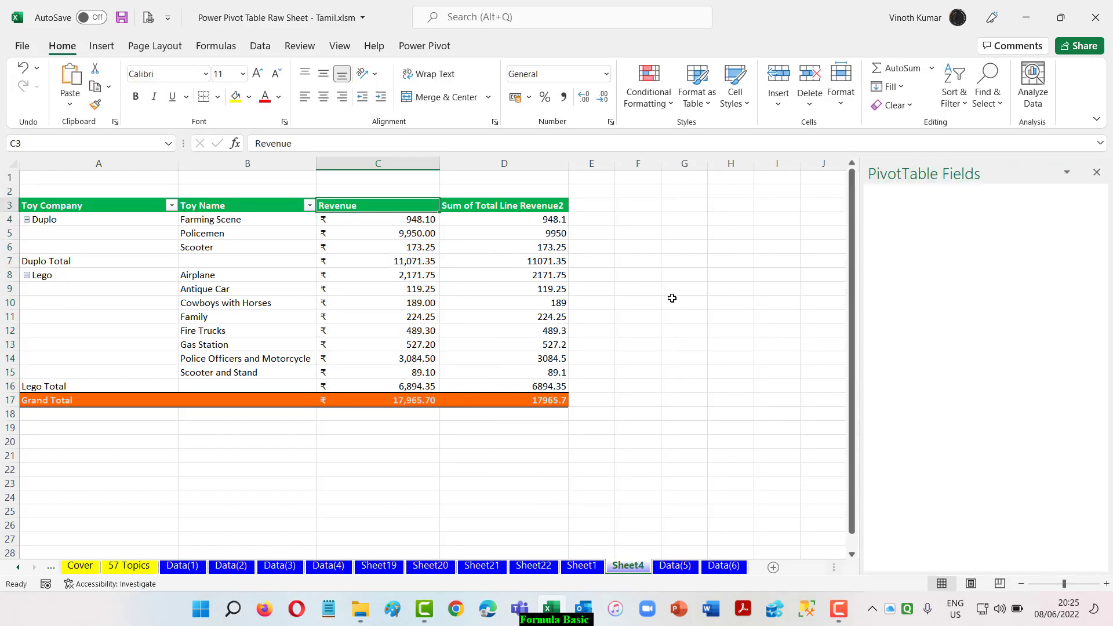
Rename the second revenue column in D3 "Running Total"
{"action": "key", "text": "Right"}
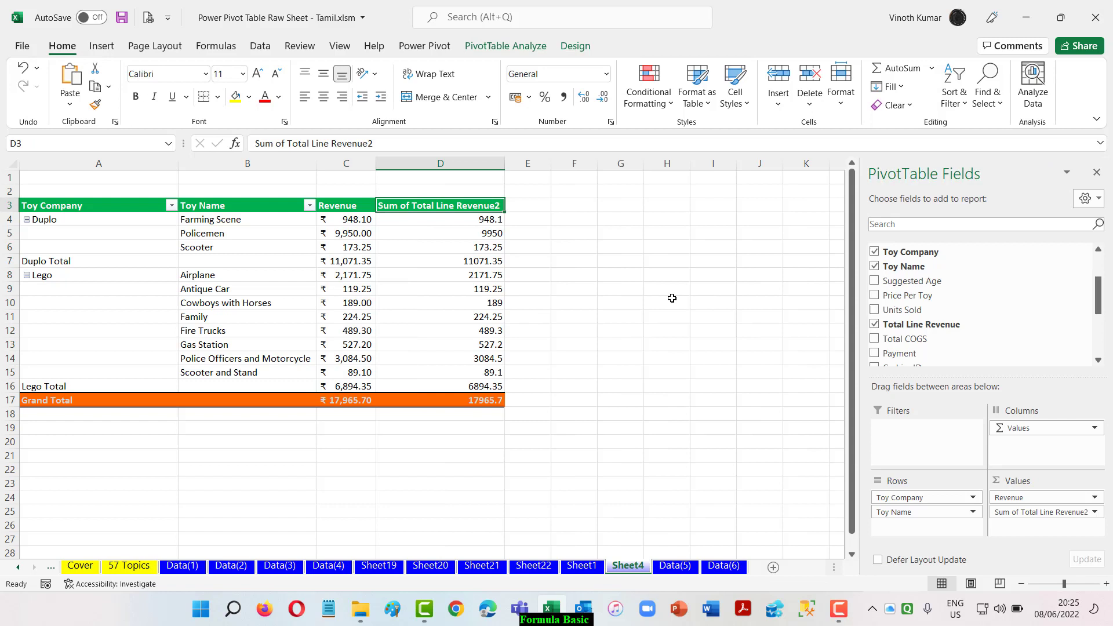
{"action": "type", "text": "Run"}
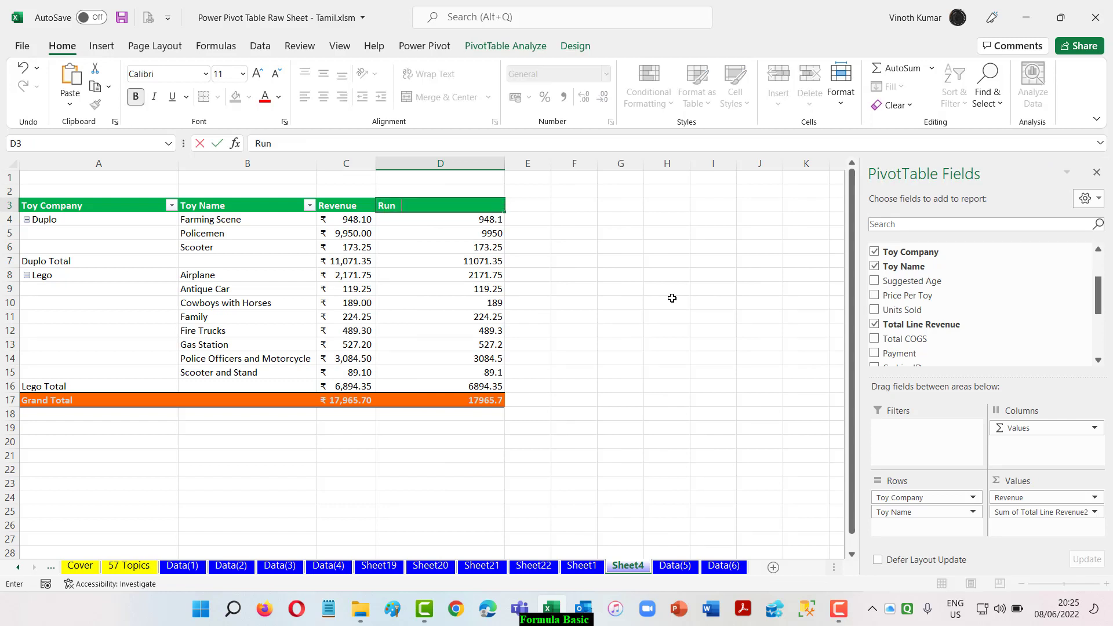
{"action": "type", "text": "ning Total"}
{"action": "key", "text": "Return"}
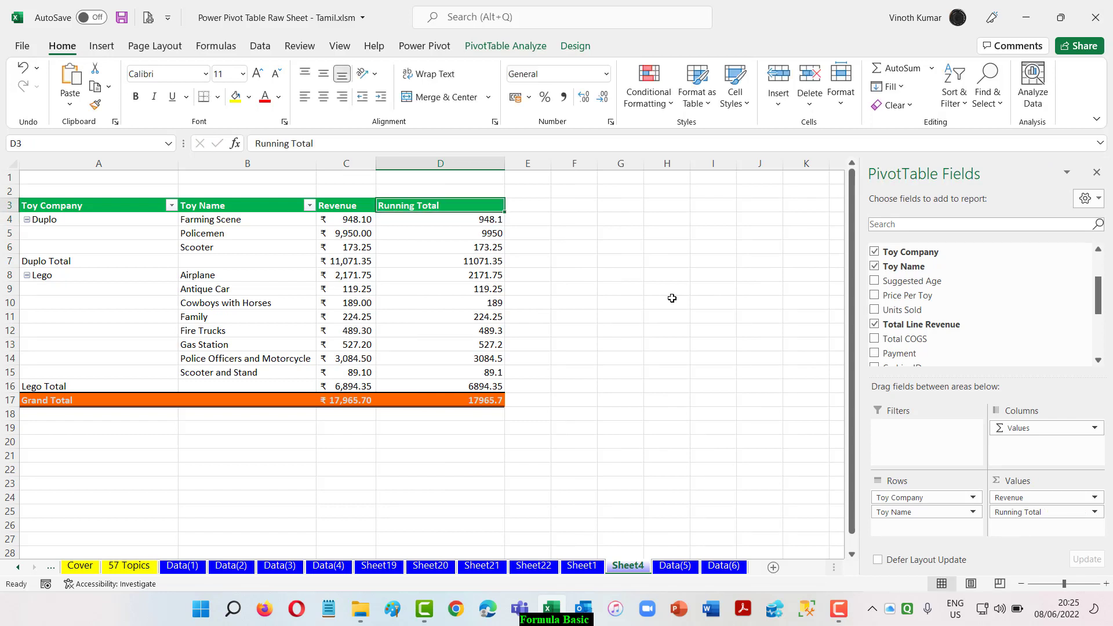
Show the Running Total column's values as Running Total In with Toy Name as the base field
{"action": "left_click", "coordinate": [401, 220]}
{"action": "right_click", "coordinate": [402, 220]}
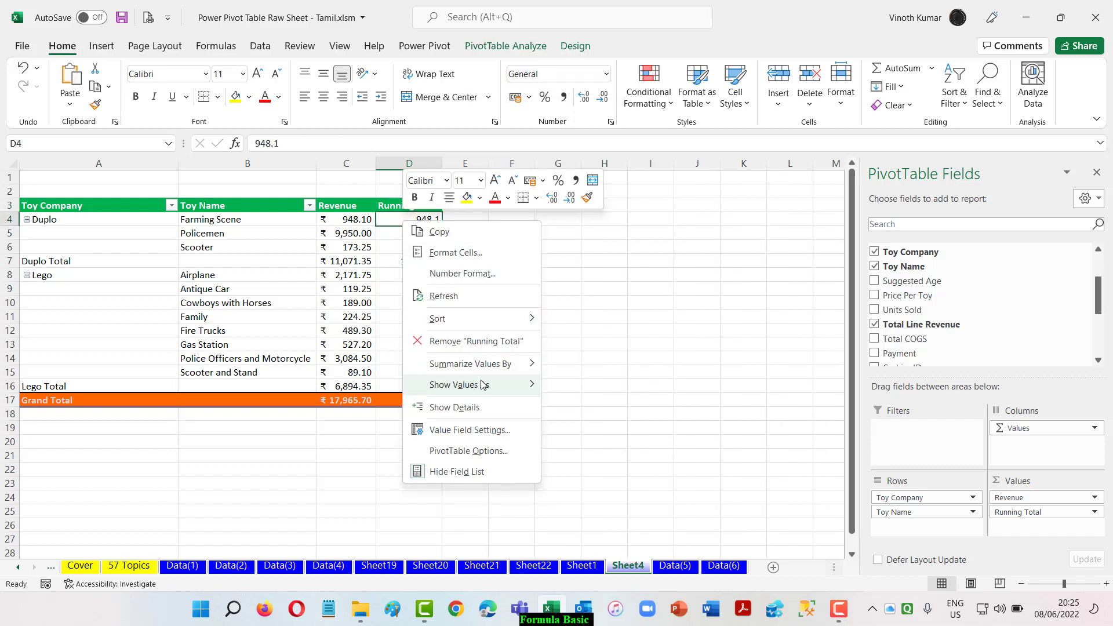
{"action": "mouse_move", "coordinate": [483, 384]}
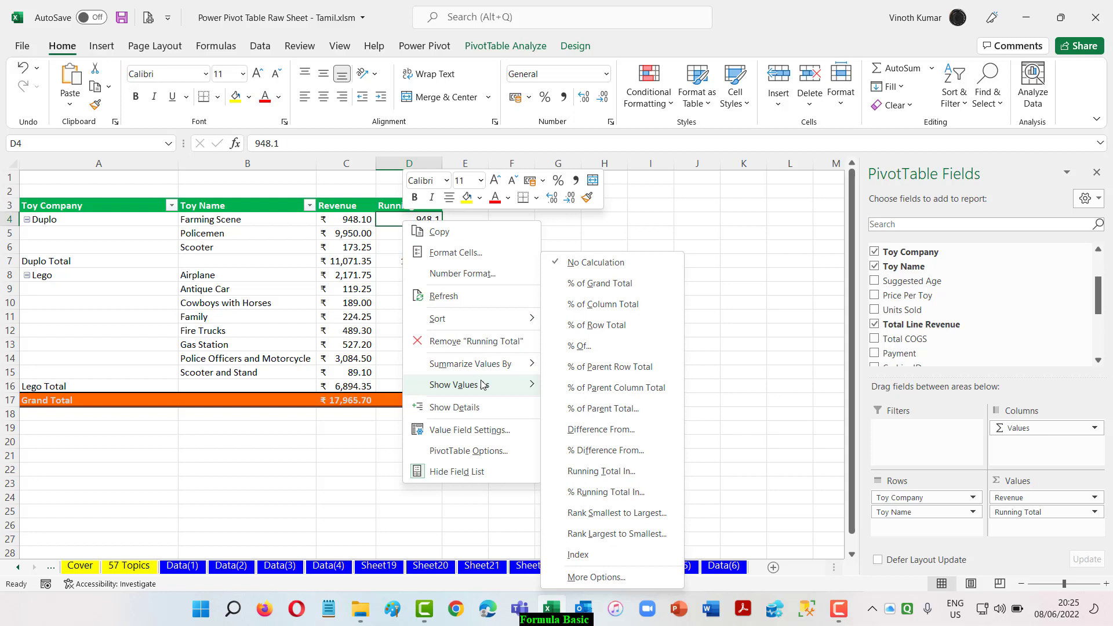
{"action": "left_click", "coordinate": [620, 477]}
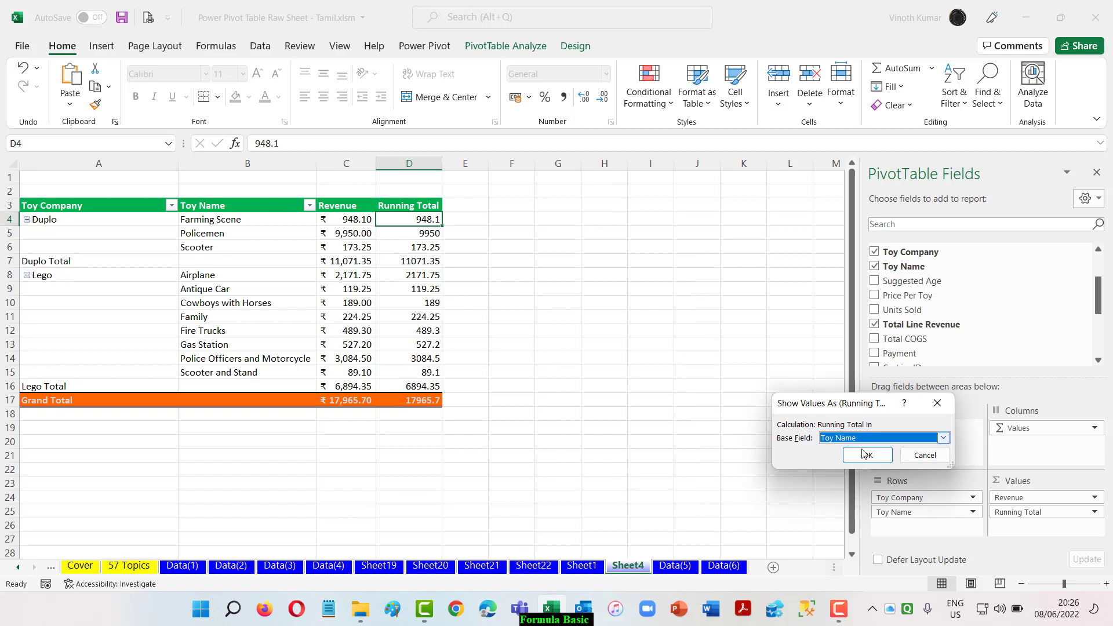
{"action": "left_click", "coordinate": [886, 458]}
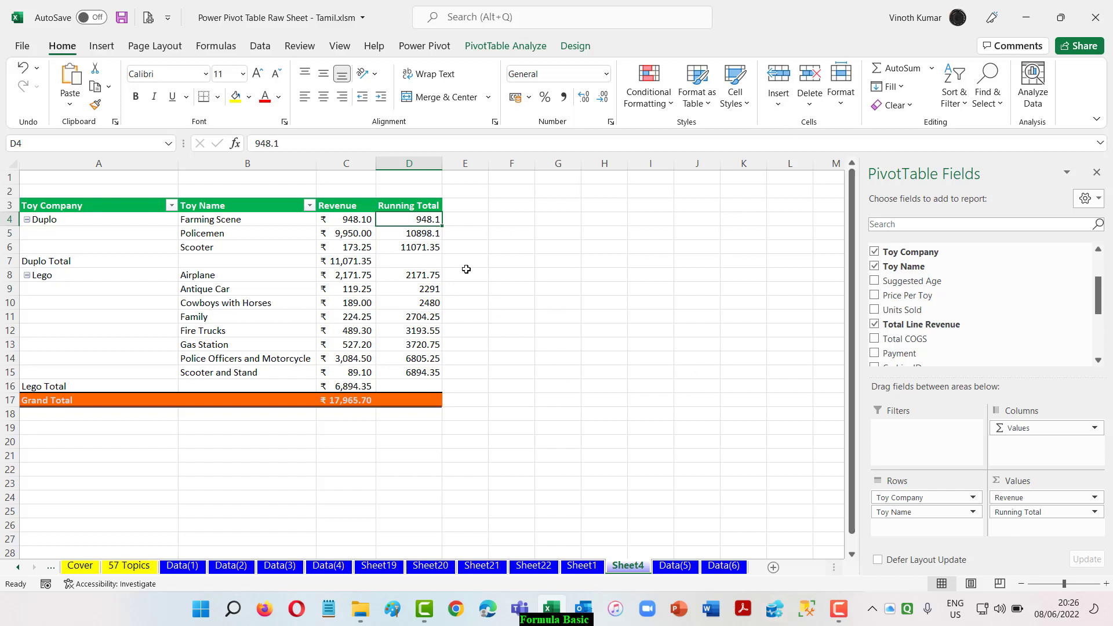
Extend topic 47 in cell B4 of the Data(5) sheet to read "Show Values As: Running Total & % Running Total"
{"action": "left_click", "coordinate": [676, 565]}
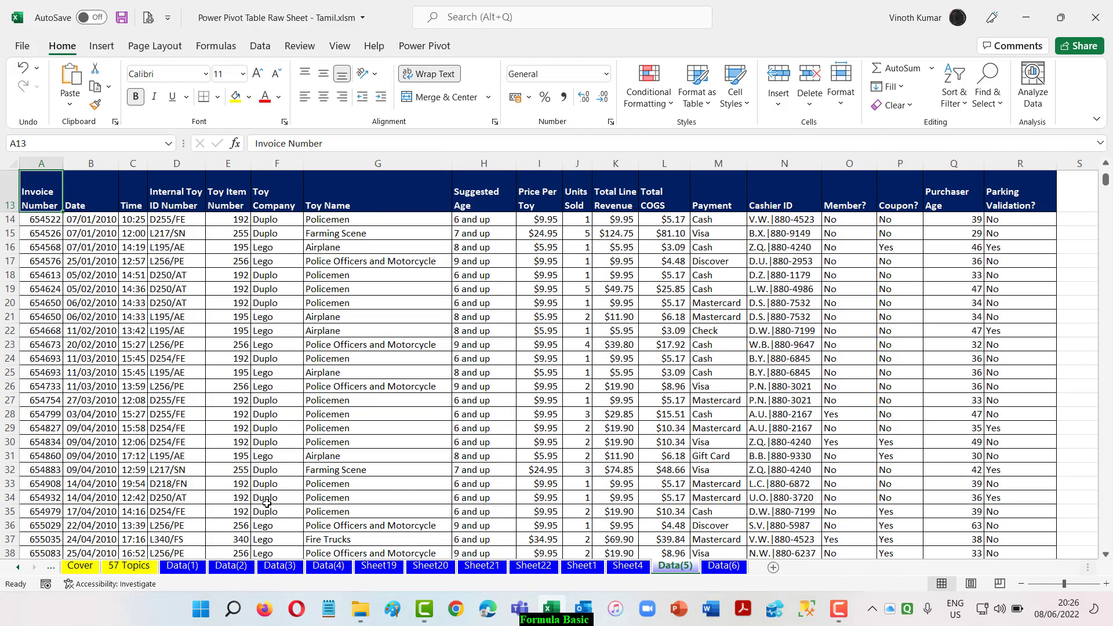
{"action": "scroll", "coordinate": [266, 503], "scroll_direction": "up", "scroll_amount": 4}
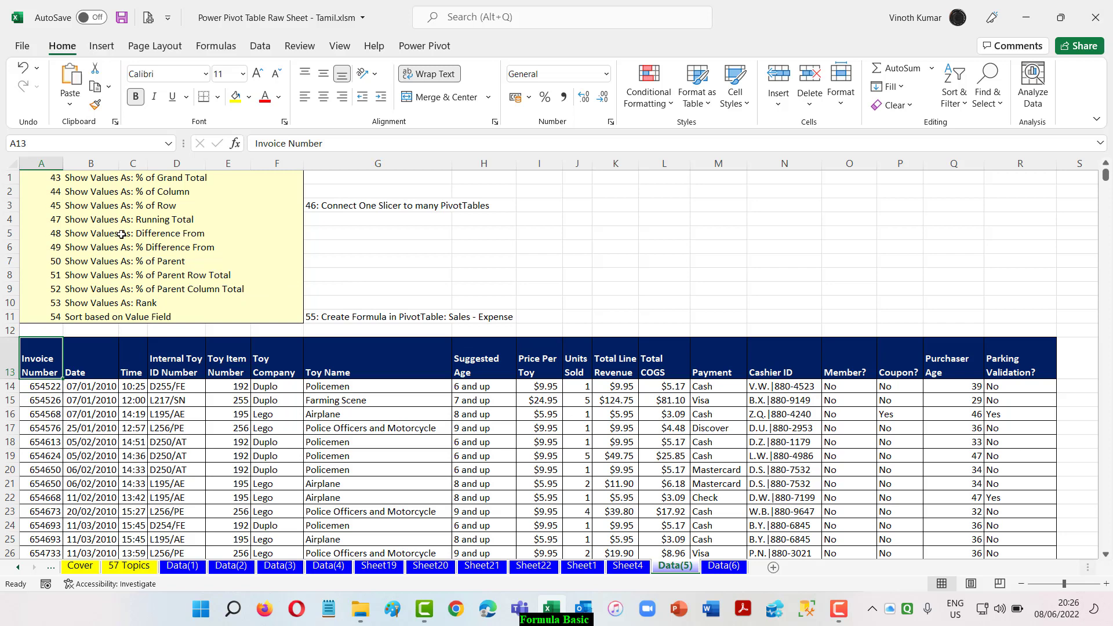
{"action": "left_click", "coordinate": [200, 220]}
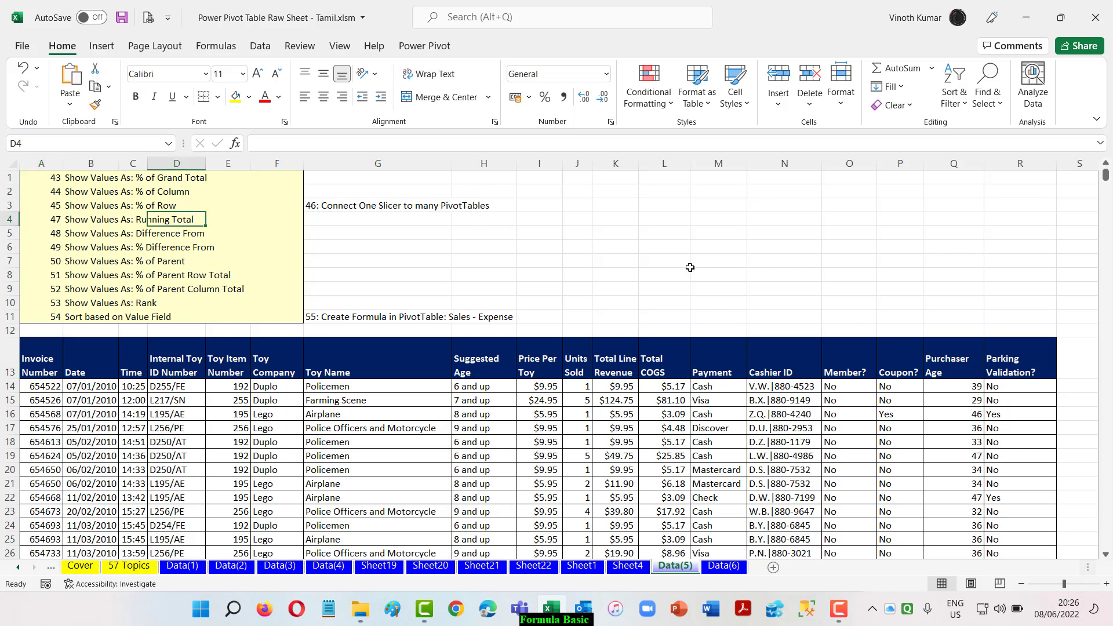
{"action": "key", "text": "Left"}
{"action": "key", "text": "Left"}
{"action": "key", "text": "Left"}
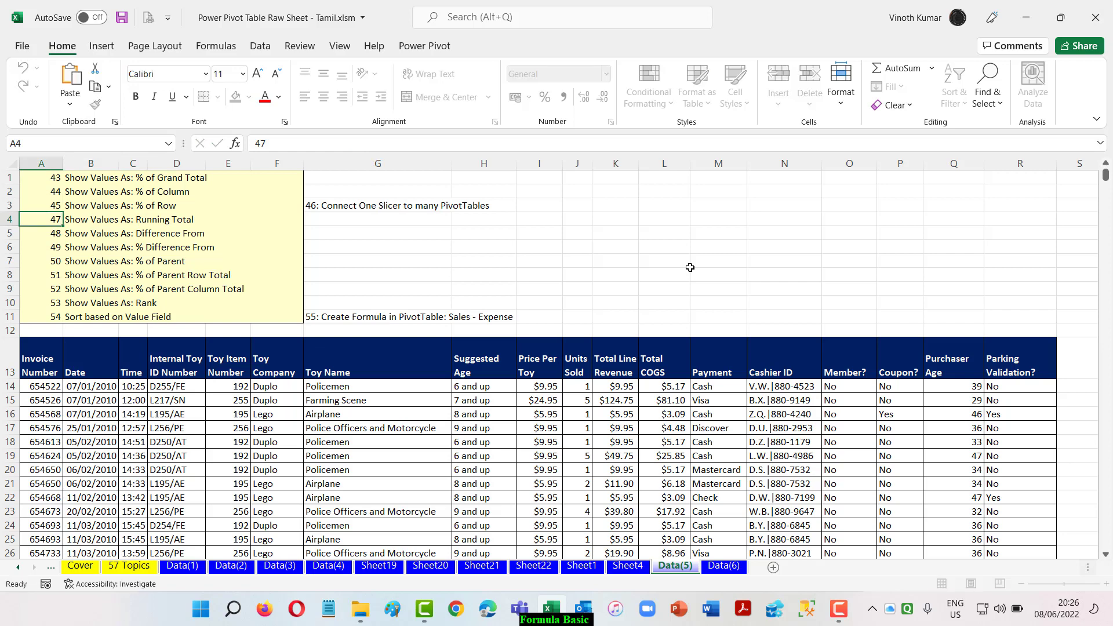
{"action": "key", "text": "Right"}
{"action": "key", "text": "F2"}
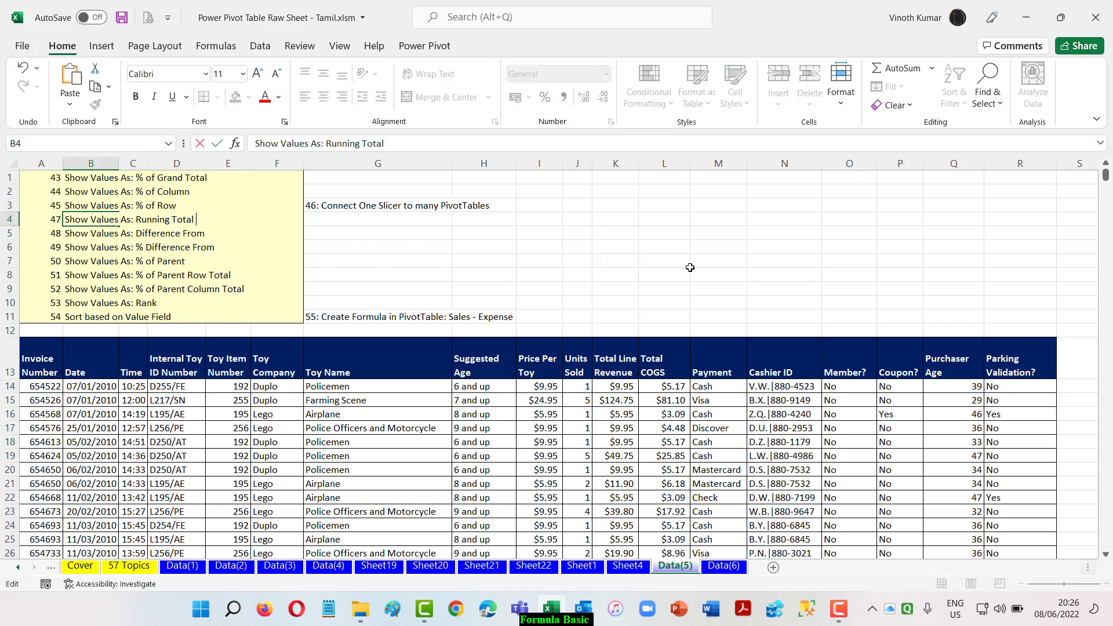
{"action": "type", "text": "% Running Total"}
{"action": "key", "text": "Return"}
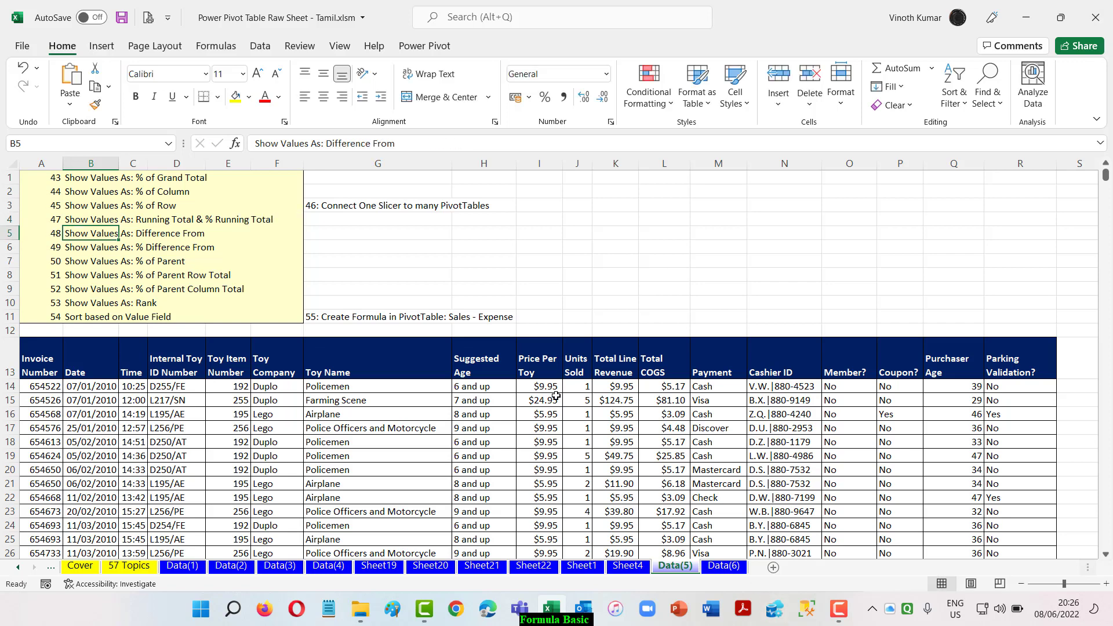
Add Total Line Revenue as a third value column in Sheet4's PivotTable and rename it "% Running Total"
{"action": "left_click", "coordinate": [632, 567]}
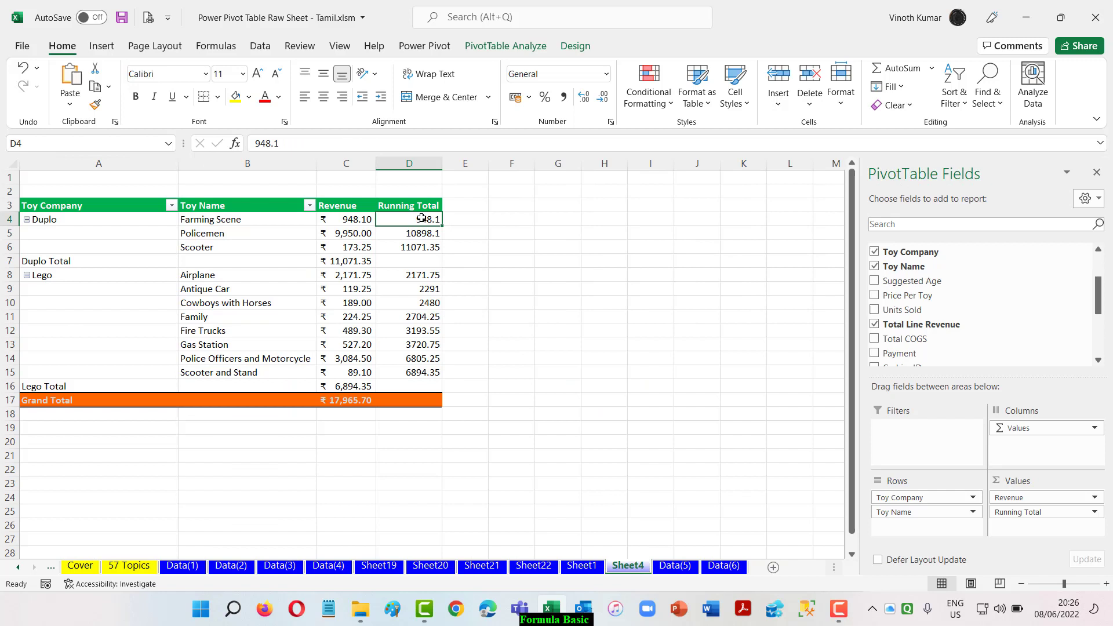
{"action": "left_click_drag", "start_coordinate": [940, 325], "coordinate": [1061, 530]}
{"action": "left_click", "coordinate": [508, 204]}
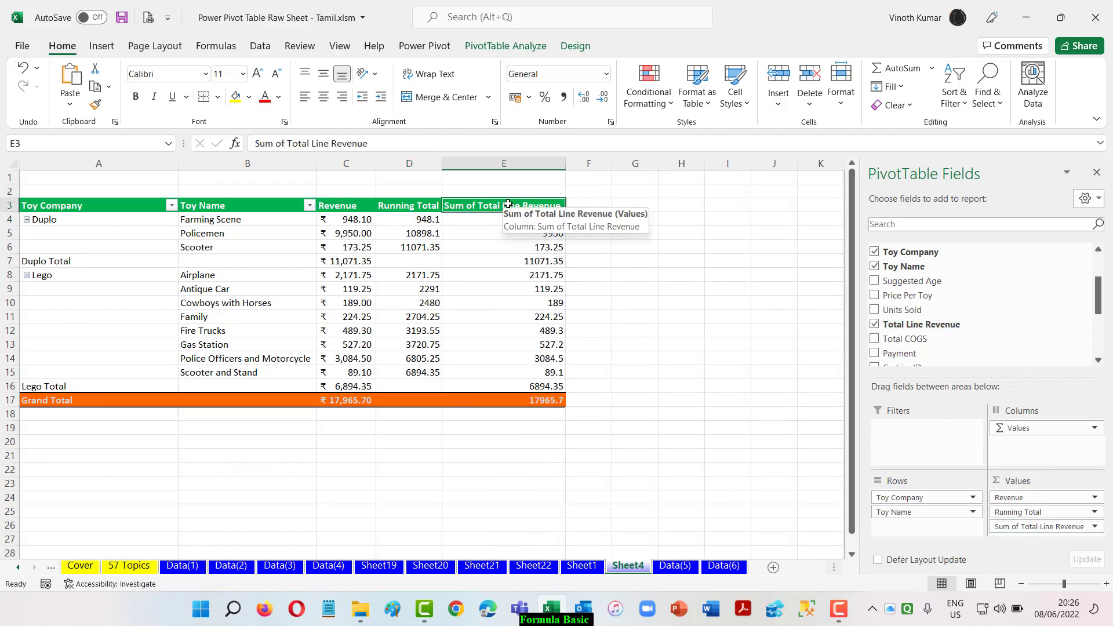
{"action": "type", "text": "% Running Total"}
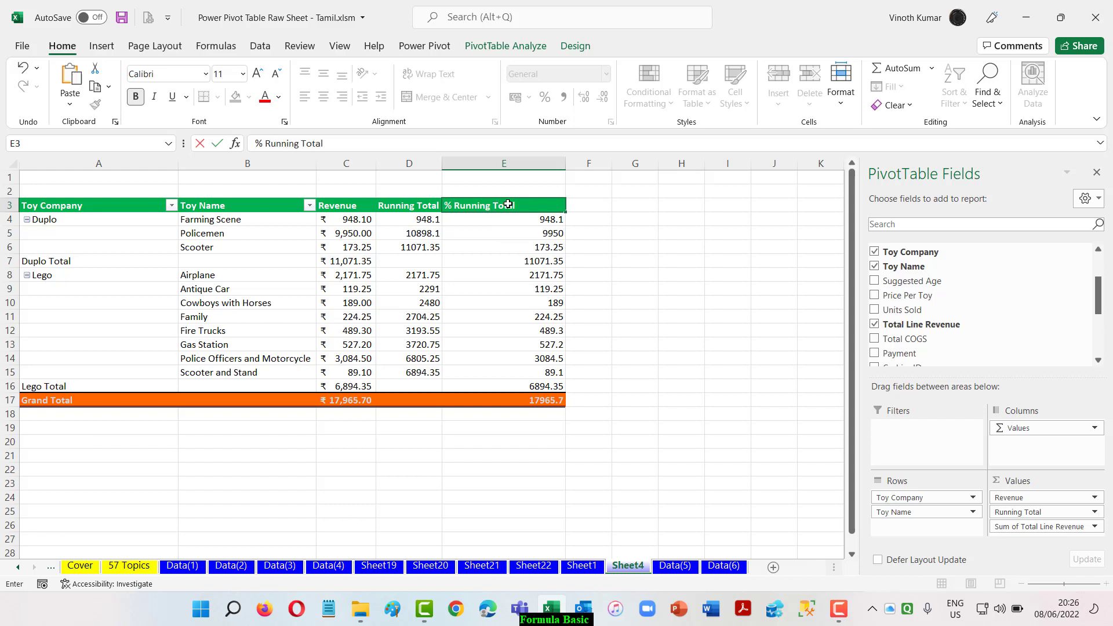
{"action": "left_click", "coordinate": [508, 204]}
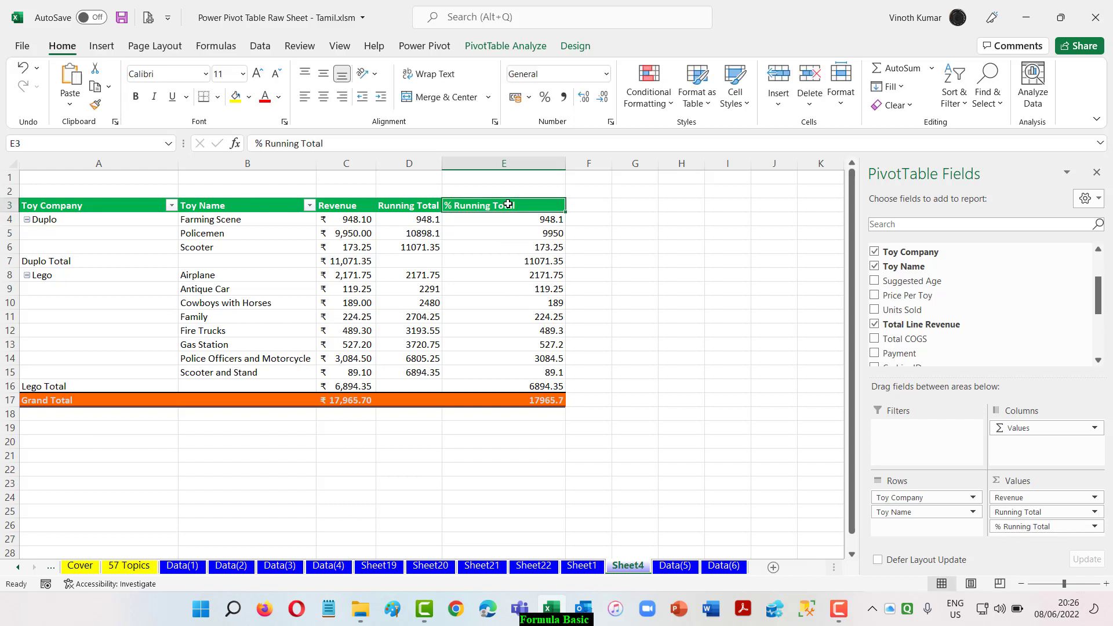
Show the % Running Total column's values as % Running Total In with Toy Name as the base field
{"action": "right_click", "coordinate": [476, 218]}
{"action": "mouse_move", "coordinate": [607, 380]}
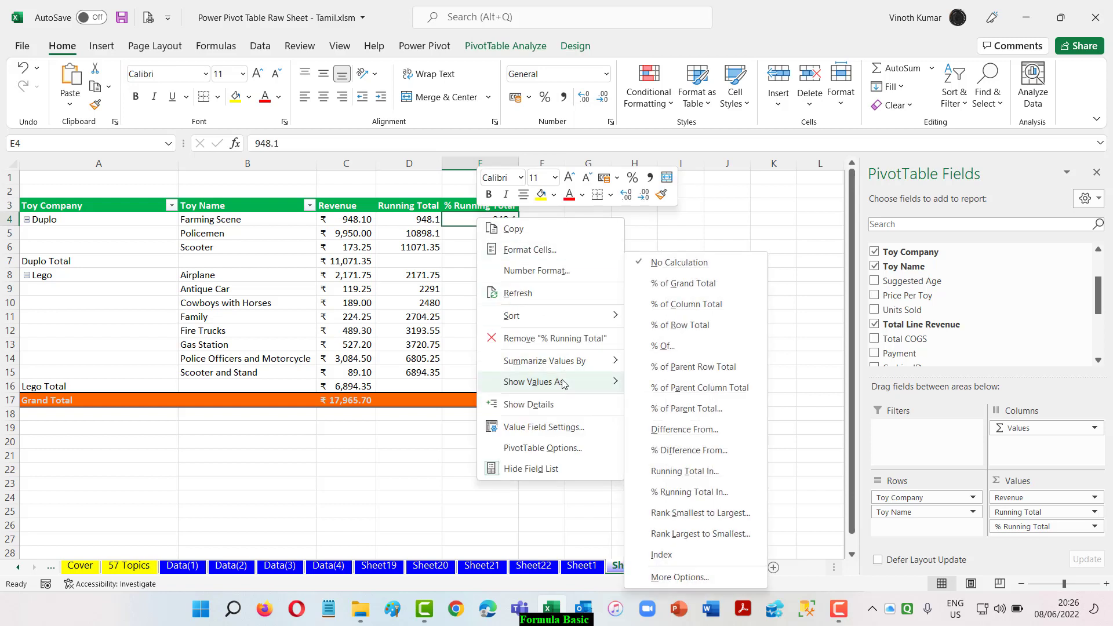
{"action": "left_click", "coordinate": [685, 493]}
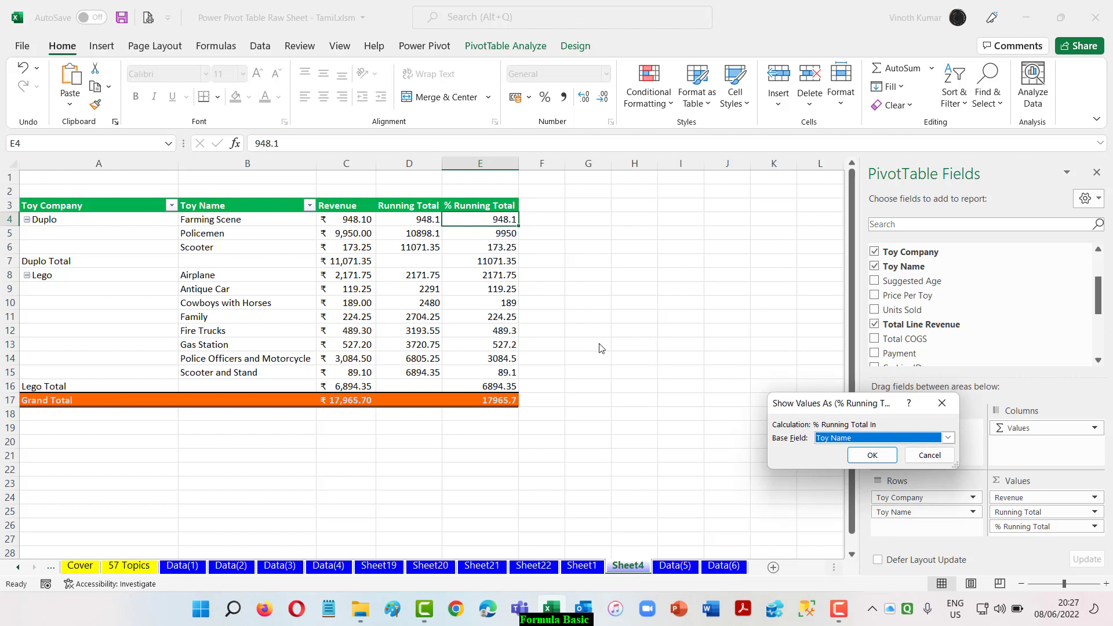
{"action": "left_click", "coordinate": [872, 455]}
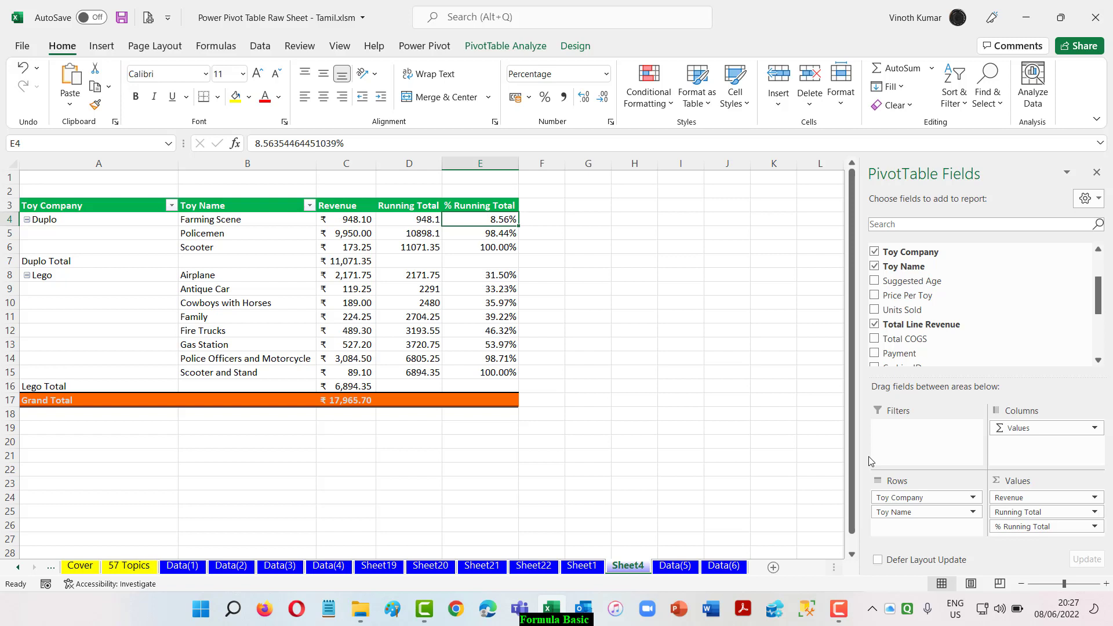
Format the Running Total column's values as Accounting with the ₹ symbol and two decimal places
{"action": "right_click", "coordinate": [412, 223]}
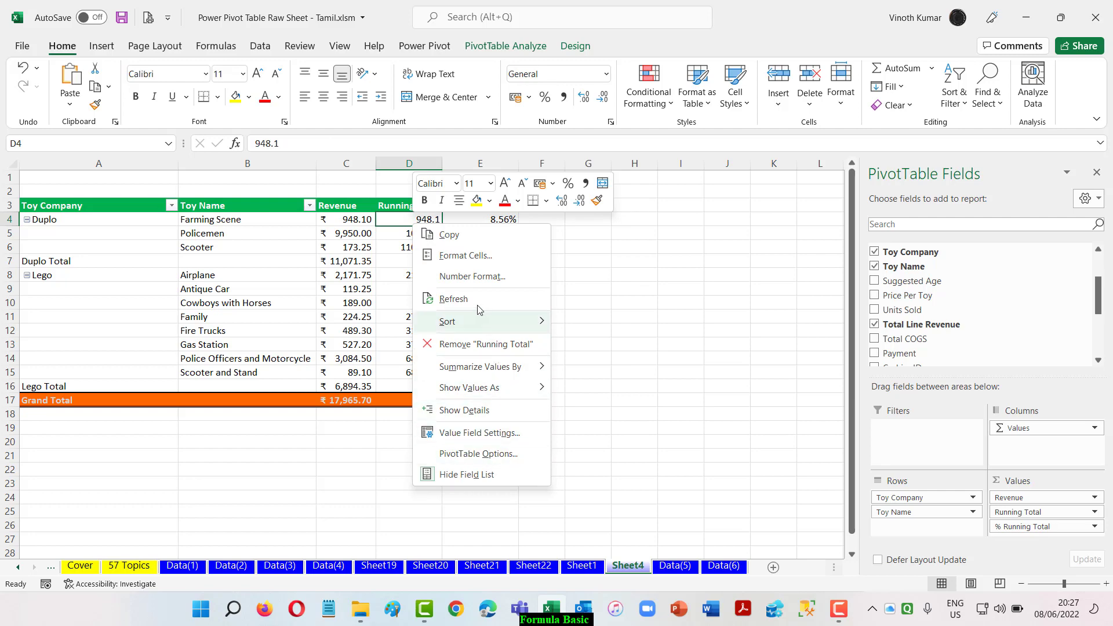
{"action": "left_click", "coordinate": [470, 278]}
{"action": "left_click", "coordinate": [316, 196]}
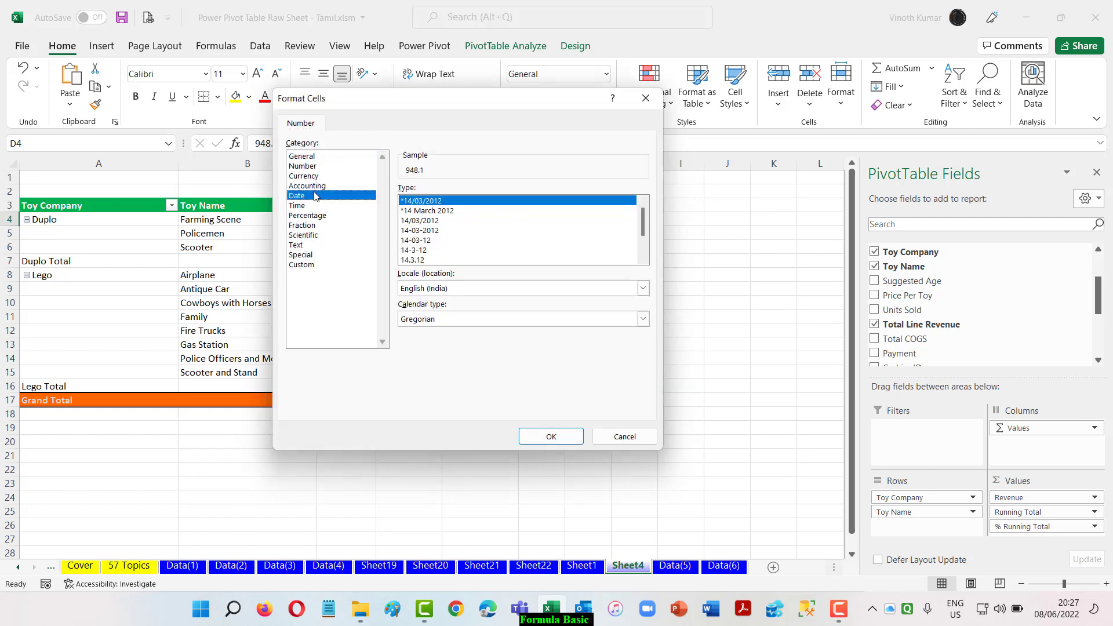
{"action": "left_click", "coordinate": [307, 185]}
{"action": "left_click", "coordinate": [548, 438]}
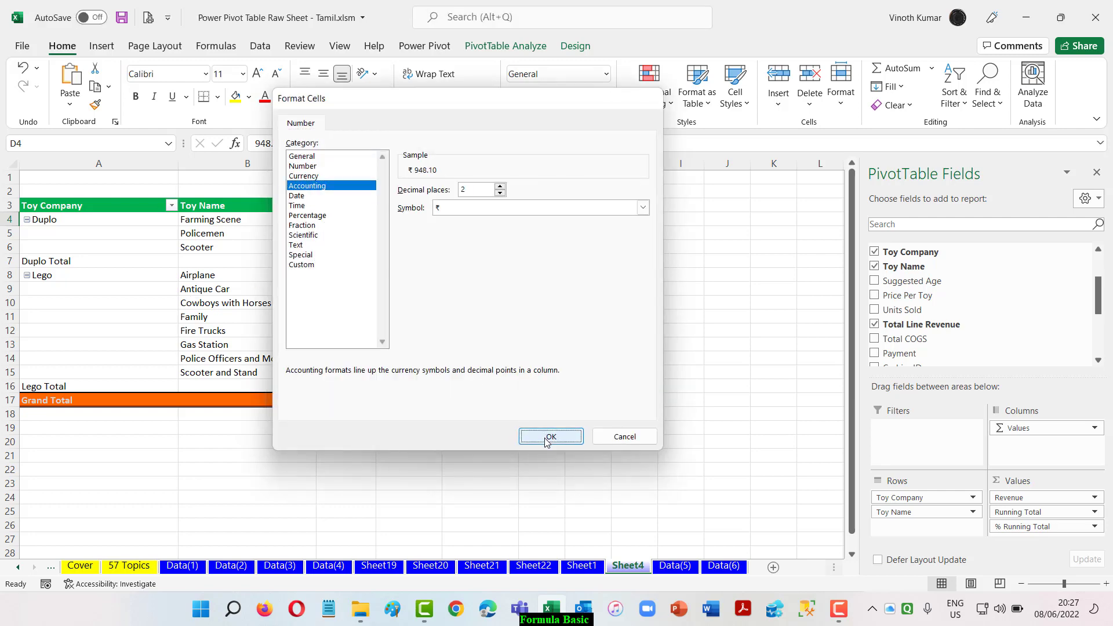
{"action": "left_click", "coordinate": [597, 359]}
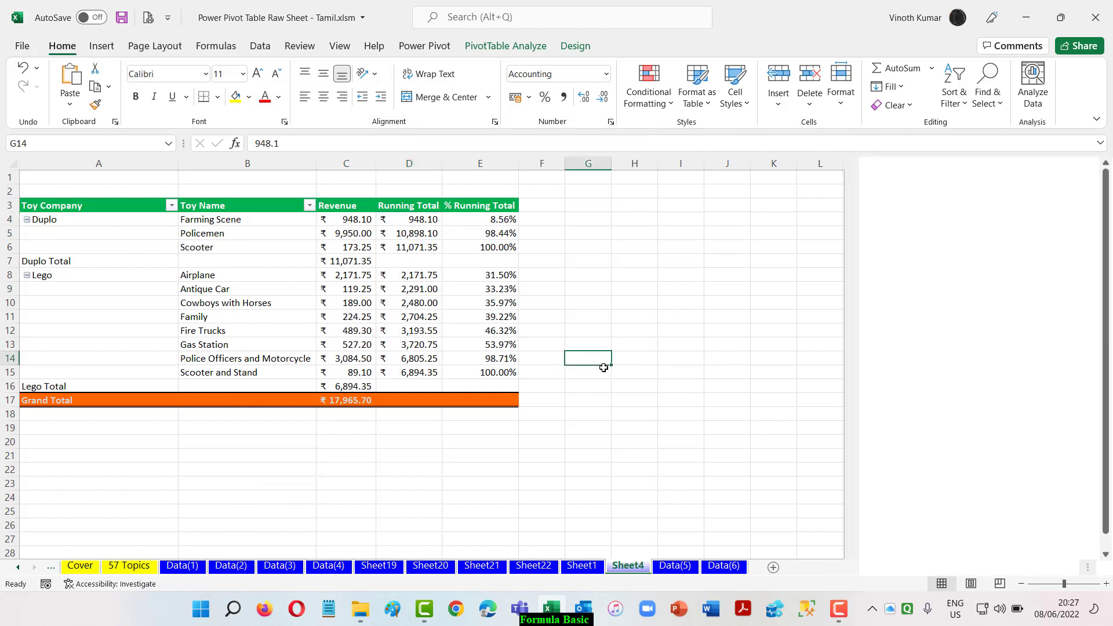
{"action": "left_click", "coordinate": [475, 224]}
{"action": "right_click", "coordinate": [475, 223]}
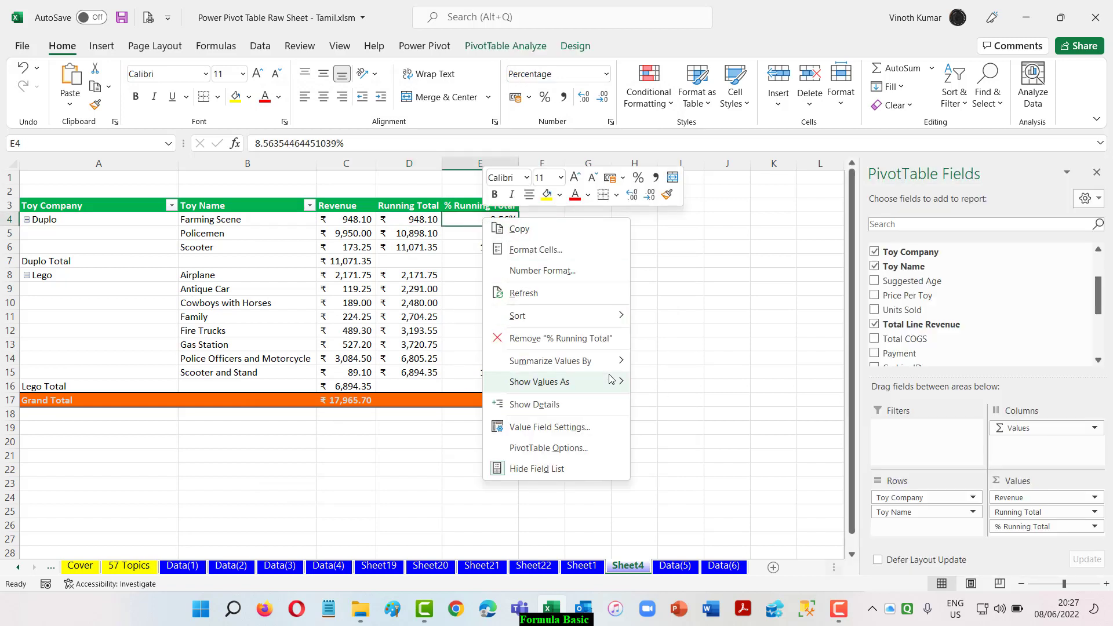
{"action": "left_click", "coordinate": [698, 209]}
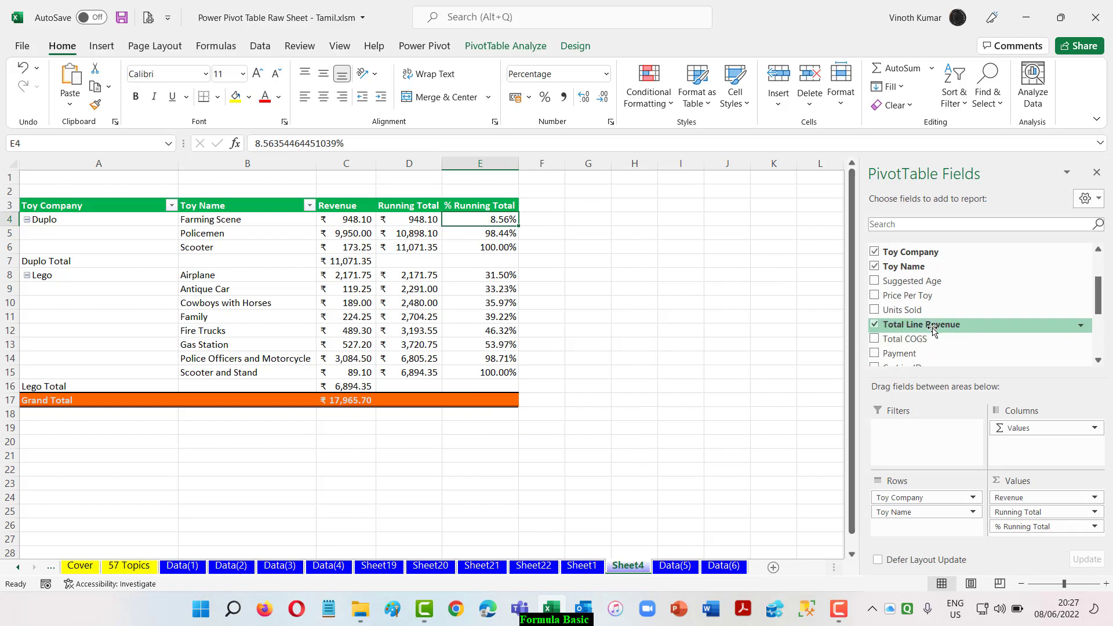
Add Total Line Revenue to the PivotTable's values two more times and rename the first added column "Diff"
{"action": "left_click_drag", "start_coordinate": [932, 328], "coordinate": [997, 530]}
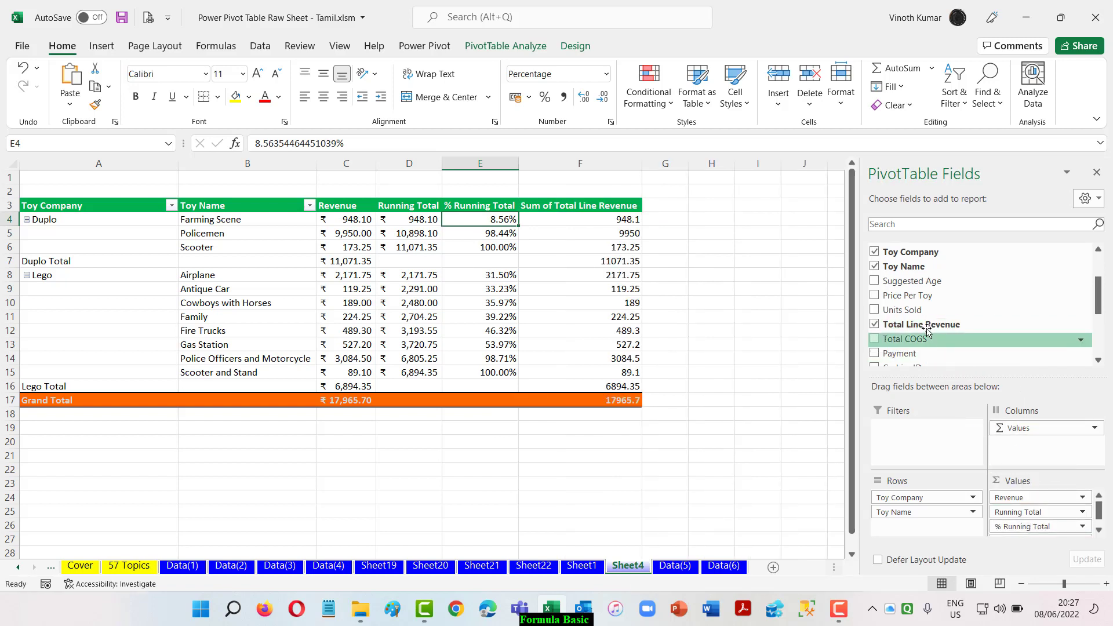
{"action": "left_click_drag", "start_coordinate": [927, 329], "coordinate": [1034, 531]}
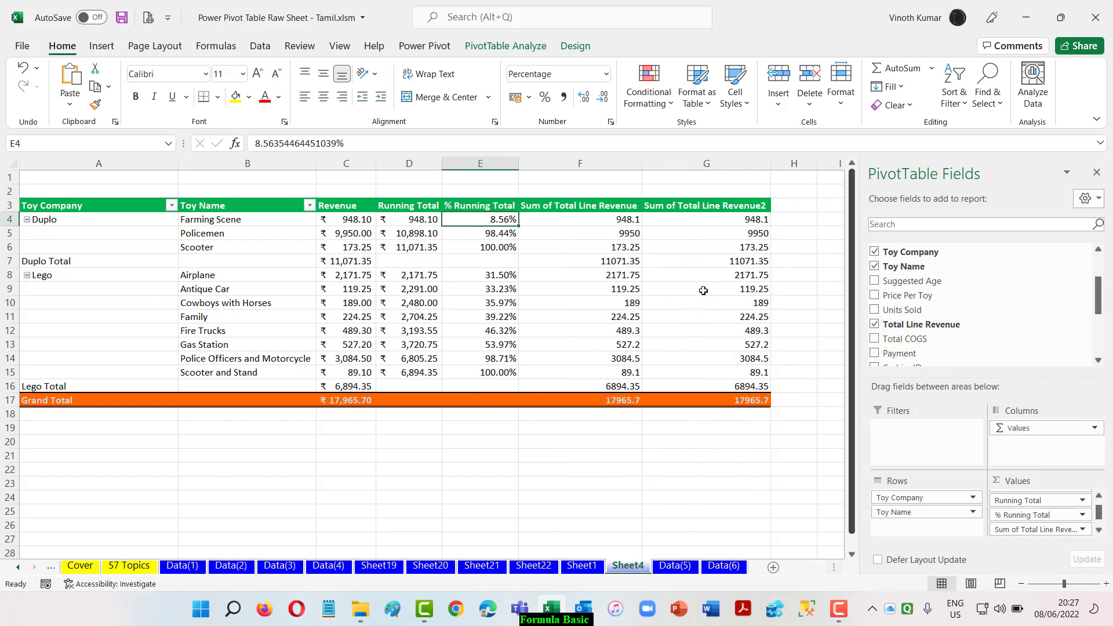
{"action": "left_click", "coordinate": [584, 210]}
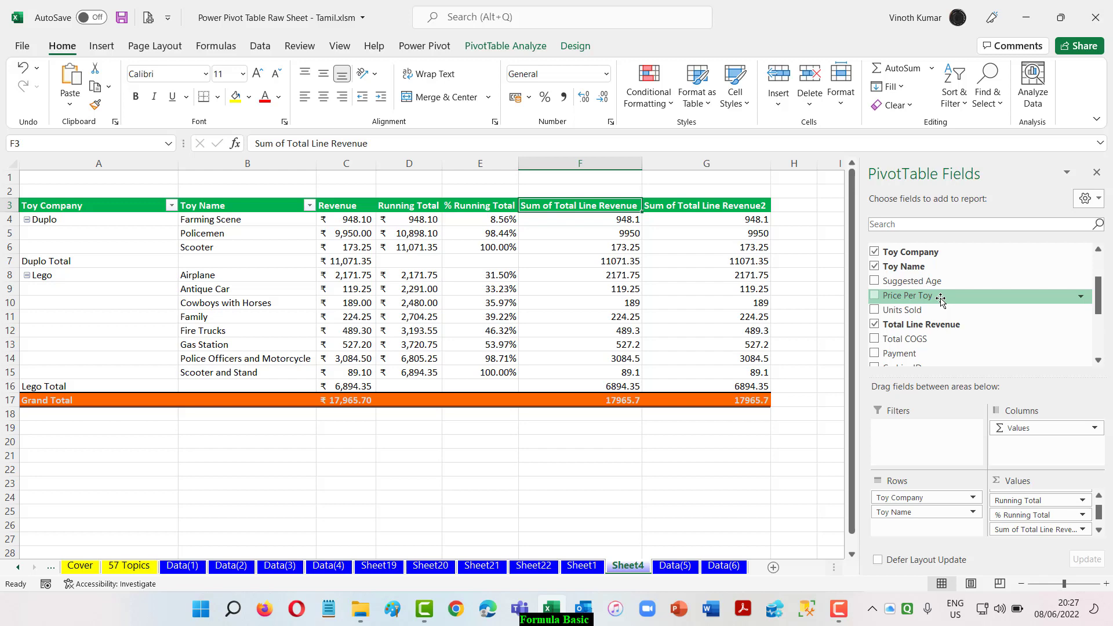
{"action": "type", "text": "Diff"}
{"action": "key", "text": "Return"}
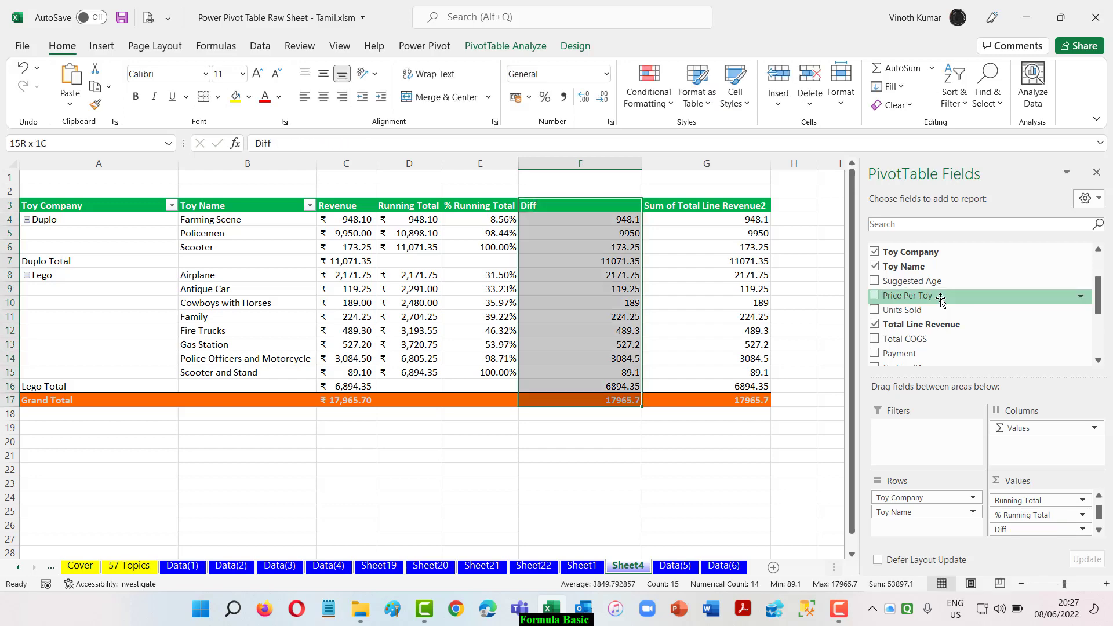
Show the Diff column's values as Difference From with Toy Name as the base field and (previous) as the base item
{"action": "right_click", "coordinate": [541, 216]}
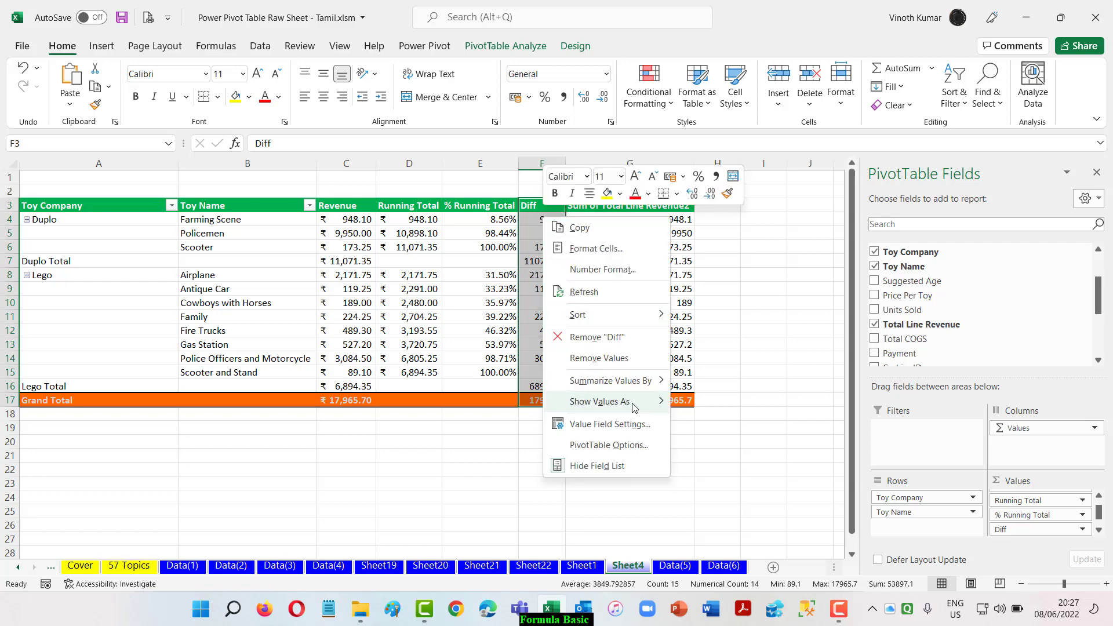
{"action": "mouse_move", "coordinate": [633, 406]}
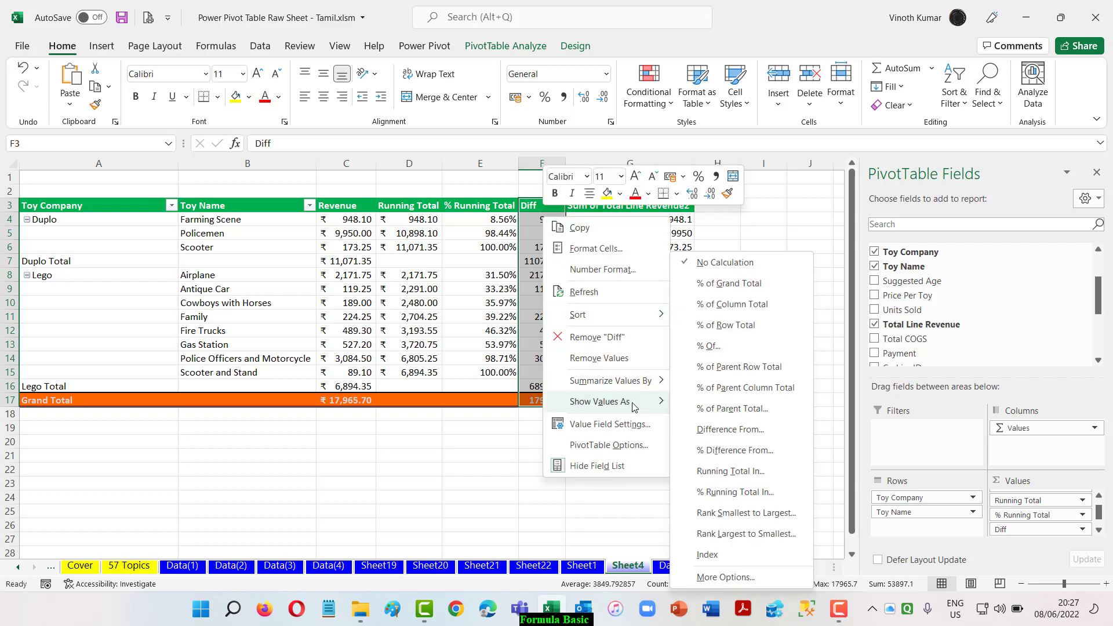
{"action": "left_click", "coordinate": [724, 437]}
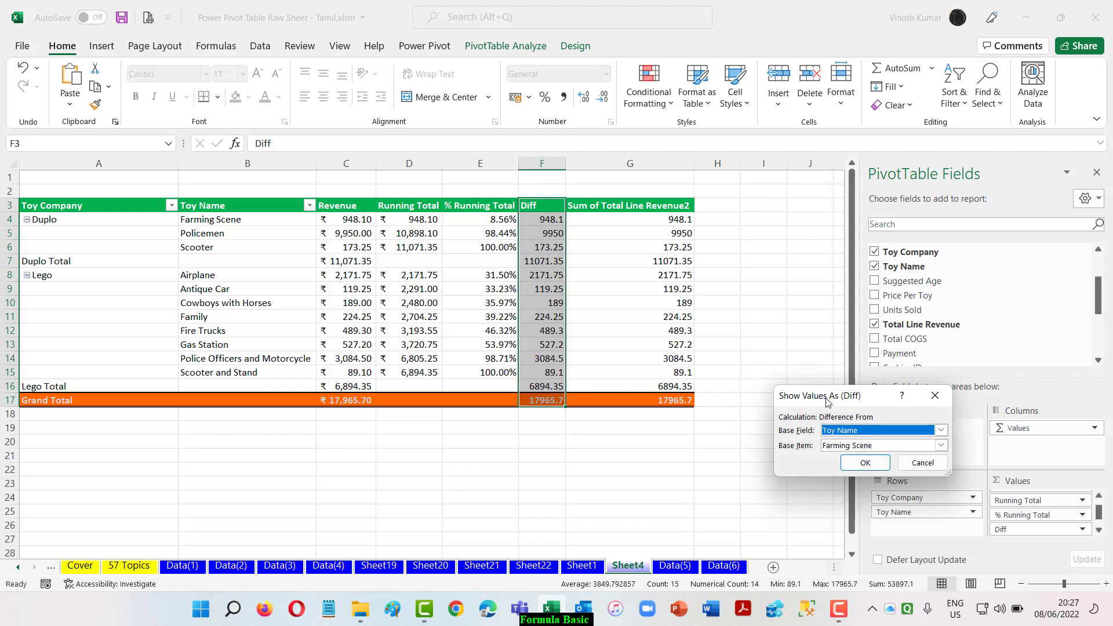
{"action": "left_click_drag", "start_coordinate": [823, 392], "coordinate": [779, 186]}
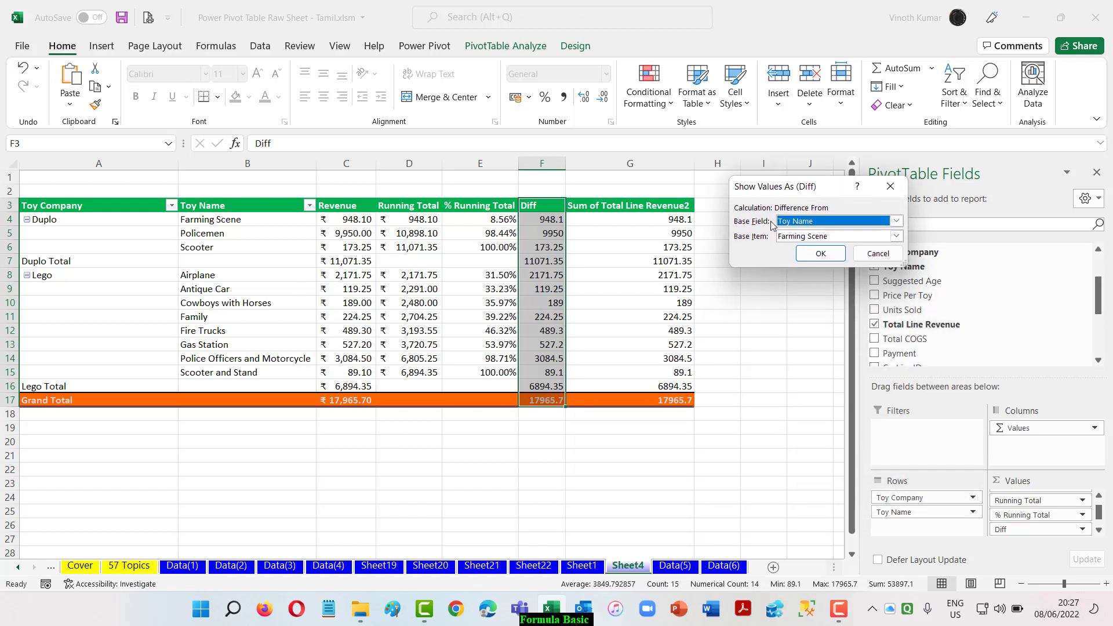
{"action": "left_click", "coordinate": [895, 236]}
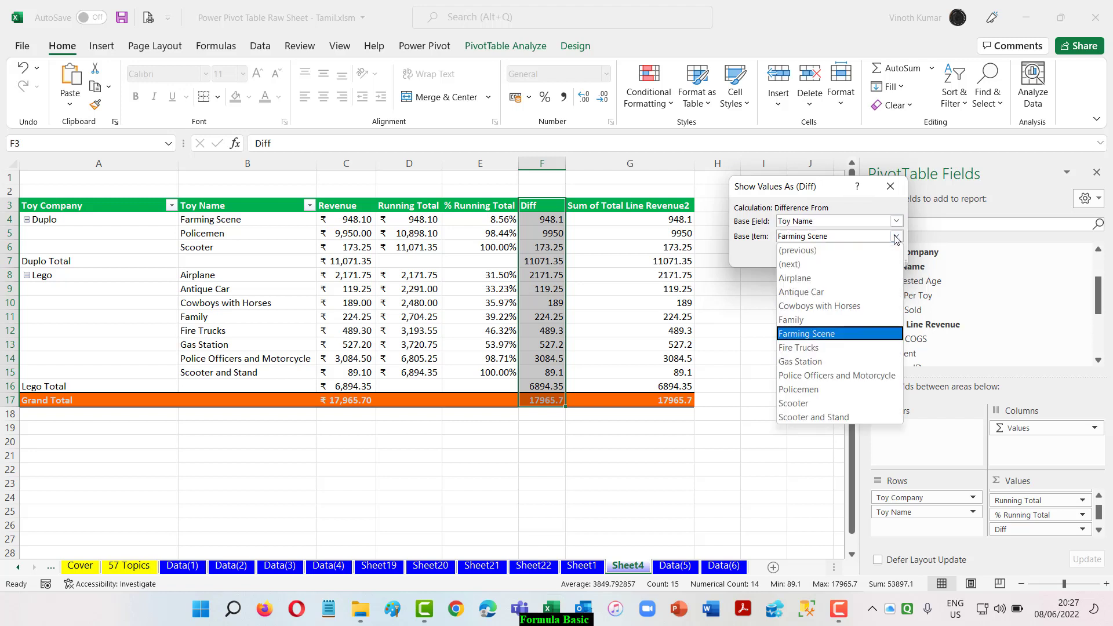
{"action": "left_click", "coordinate": [849, 251]}
{"action": "left_click", "coordinate": [827, 258]}
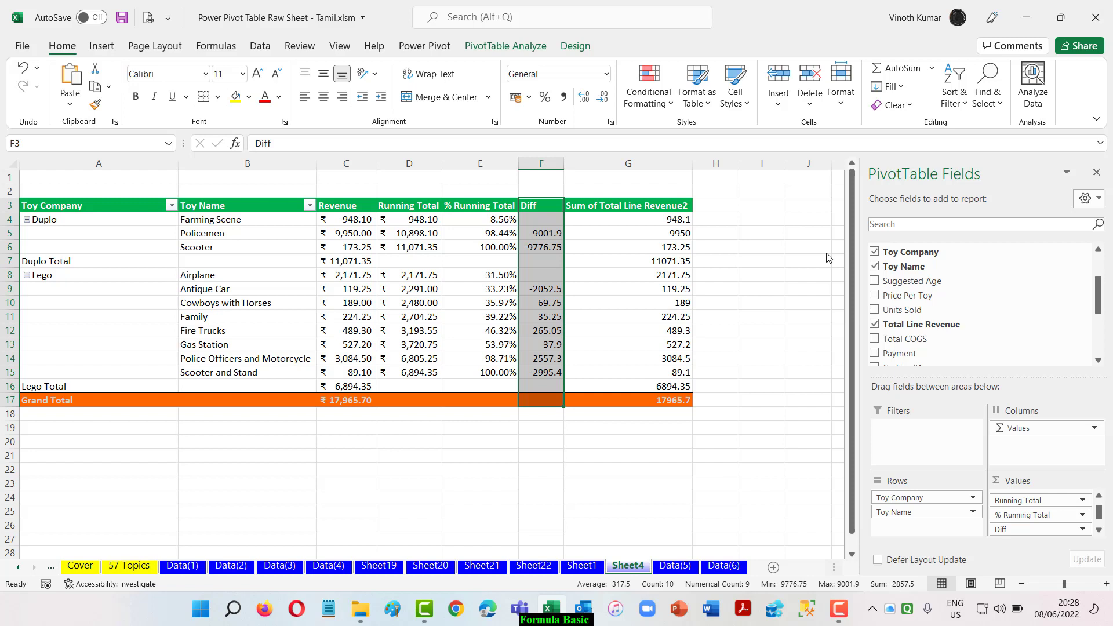
Replace the Toy Company and Toy Name row fields with Date, keeping its Years and Date levels but removing Quarters
{"action": "left_click_drag", "start_coordinate": [904, 497], "coordinate": [800, 475]}
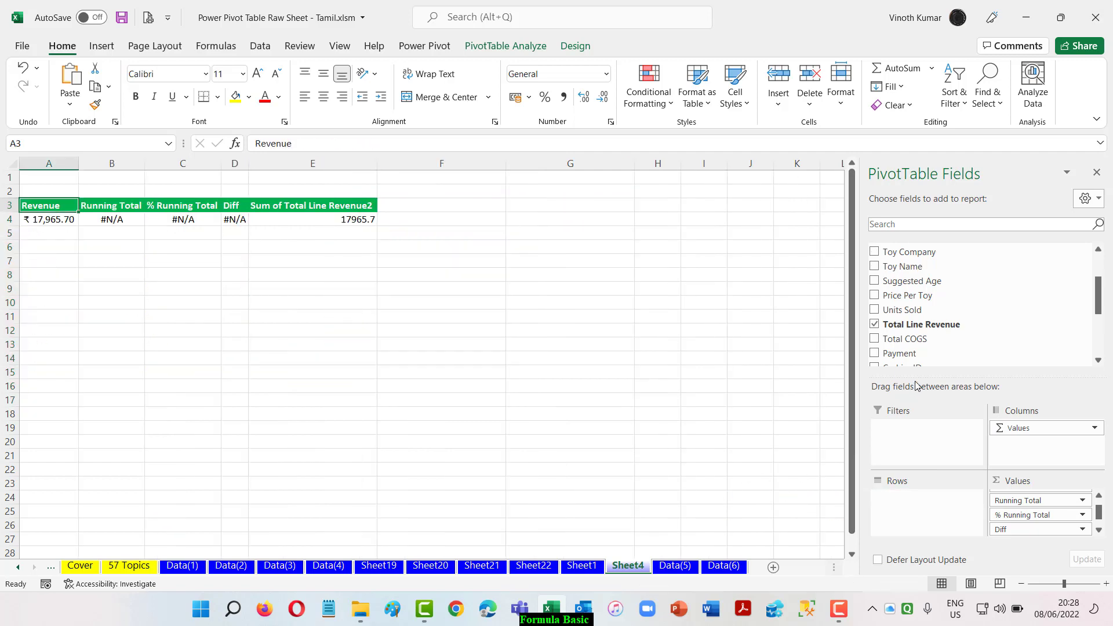
{"action": "scroll", "coordinate": [934, 336], "scroll_direction": "up", "scroll_amount": 2}
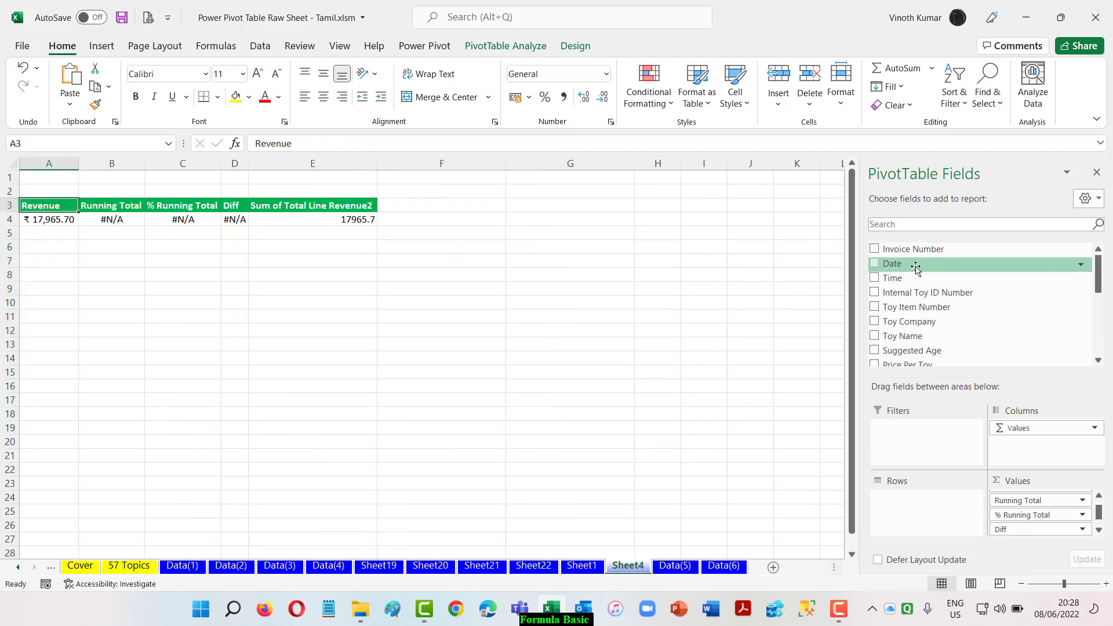
{"action": "left_click_drag", "start_coordinate": [896, 266], "coordinate": [917, 505]}
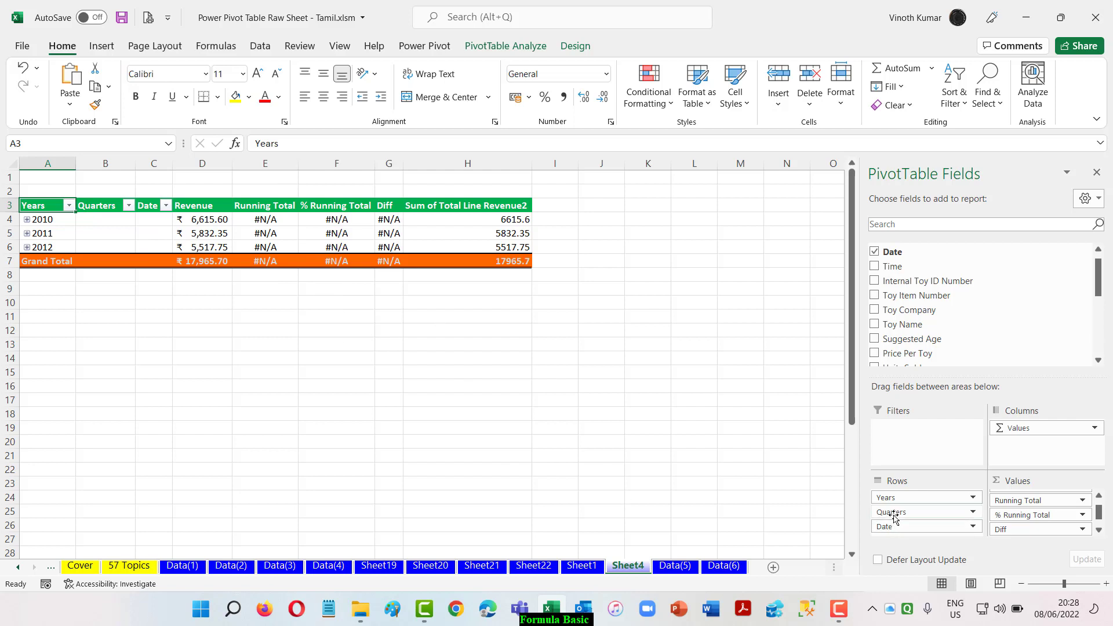
{"action": "left_click_drag", "start_coordinate": [892, 511], "coordinate": [675, 475]}
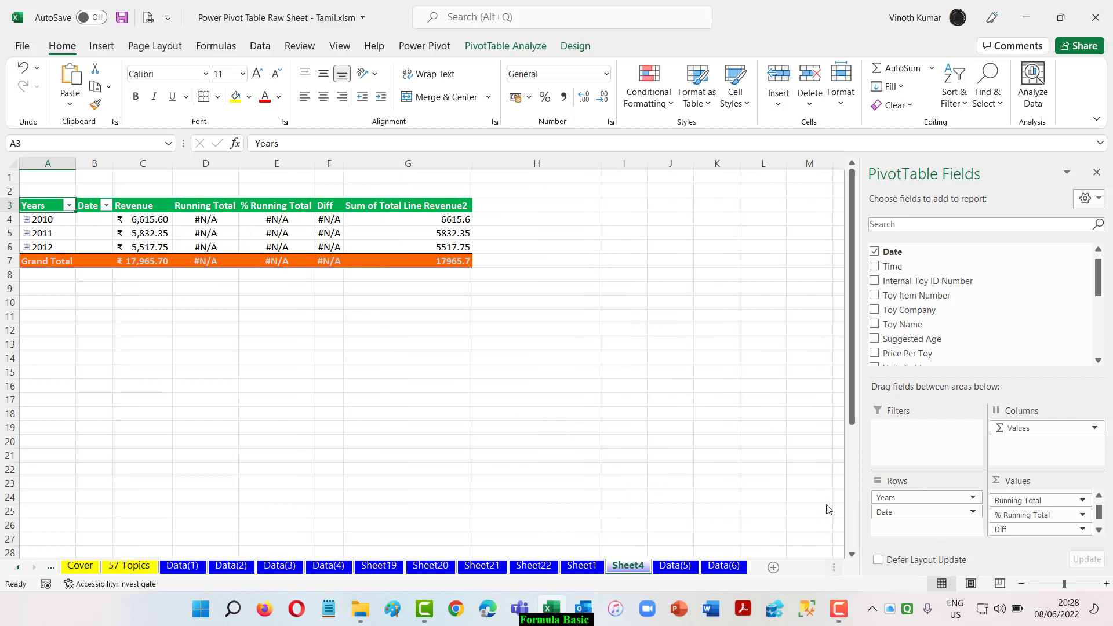
Expand the entire Years field to show the months and switch the PivotTable's report layout to Compact Form
{"action": "right_click", "coordinate": [35, 205]}
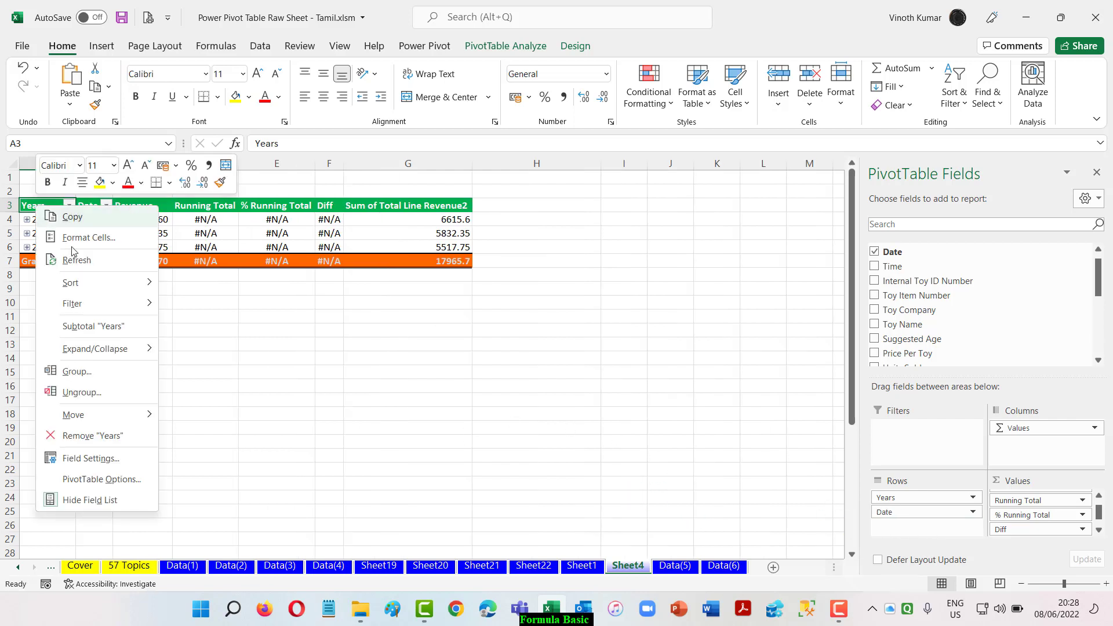
{"action": "mouse_move", "coordinate": [145, 349]}
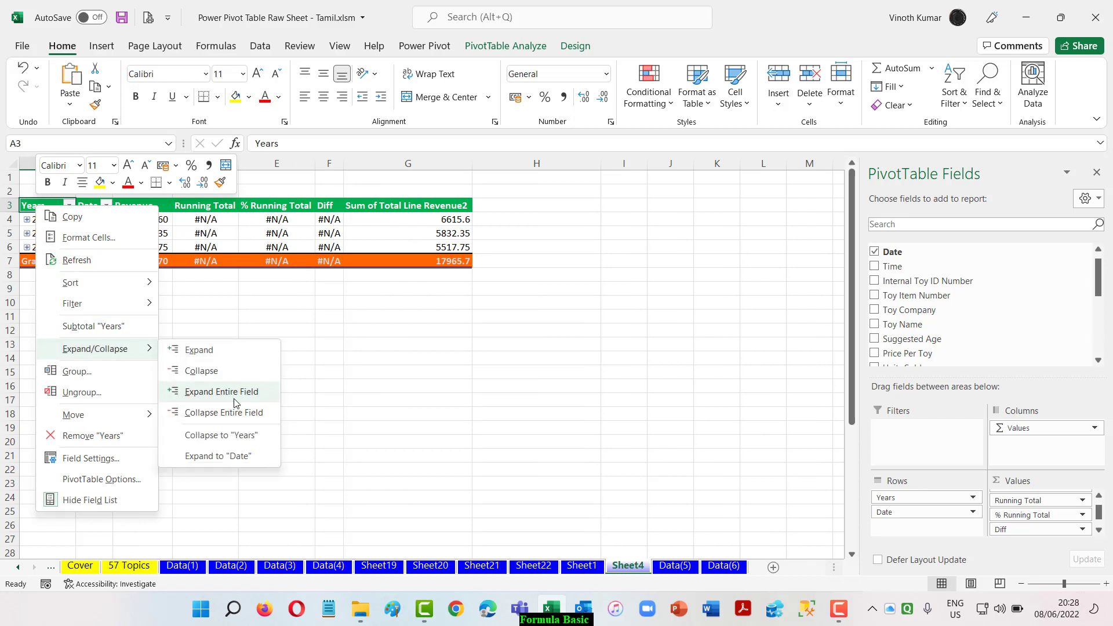
{"action": "left_click", "coordinate": [220, 391]}
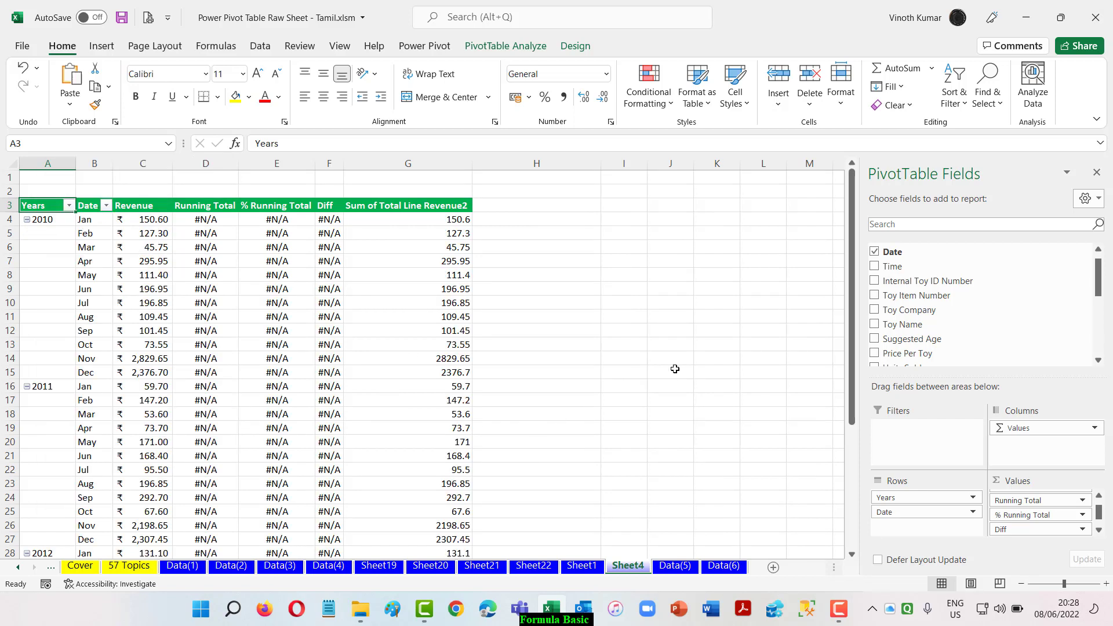
{"action": "left_click", "coordinate": [575, 46]}
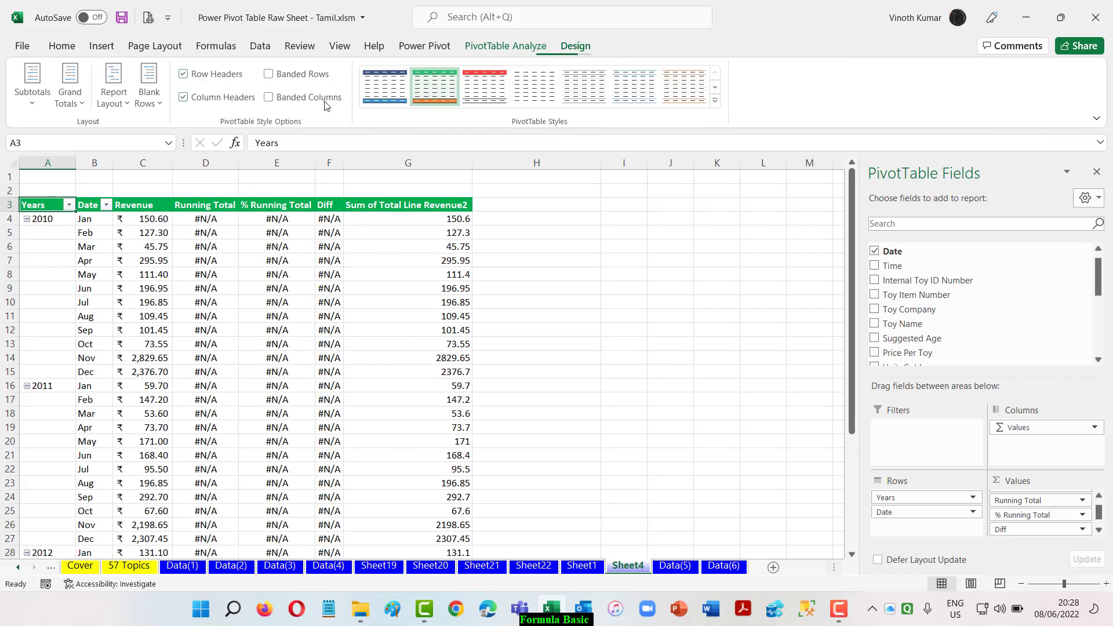
{"action": "left_click", "coordinate": [112, 84]}
{"action": "left_click", "coordinate": [139, 135]}
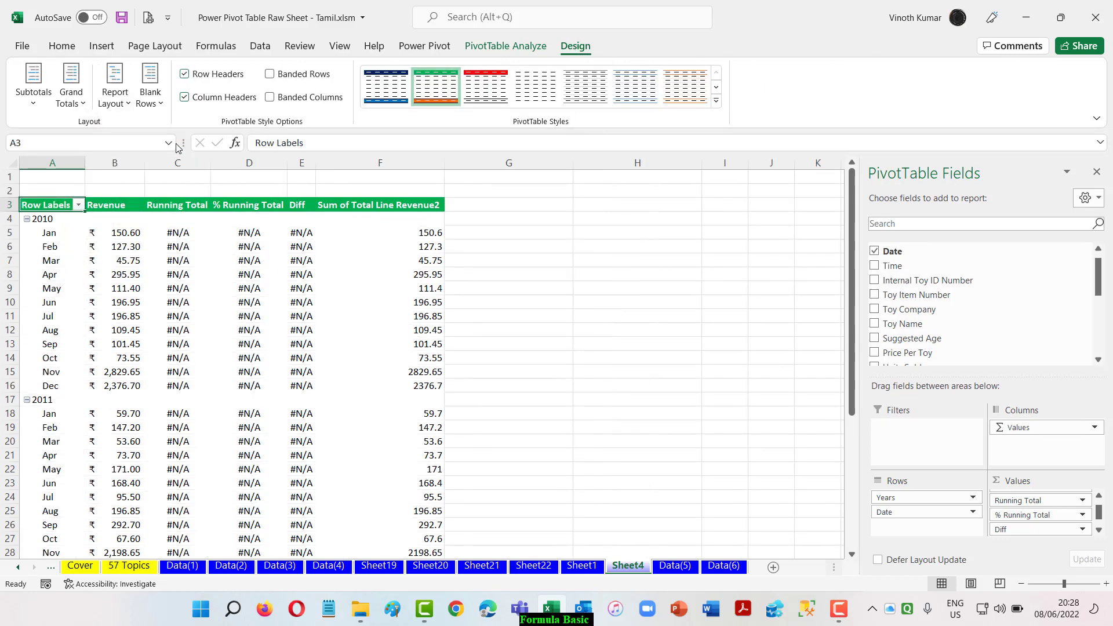
Set the Running Total column to show values as Running Total In with Date as the base field
{"action": "left_click", "coordinate": [177, 232]}
{"action": "right_click", "coordinate": [177, 231]}
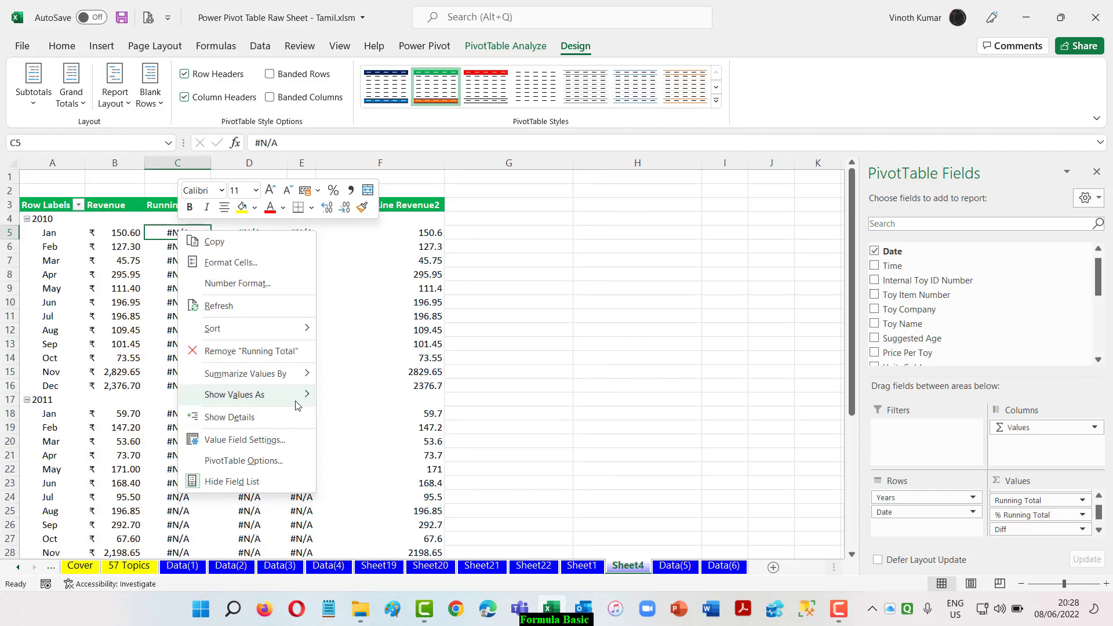
{"action": "mouse_move", "coordinate": [300, 404]}
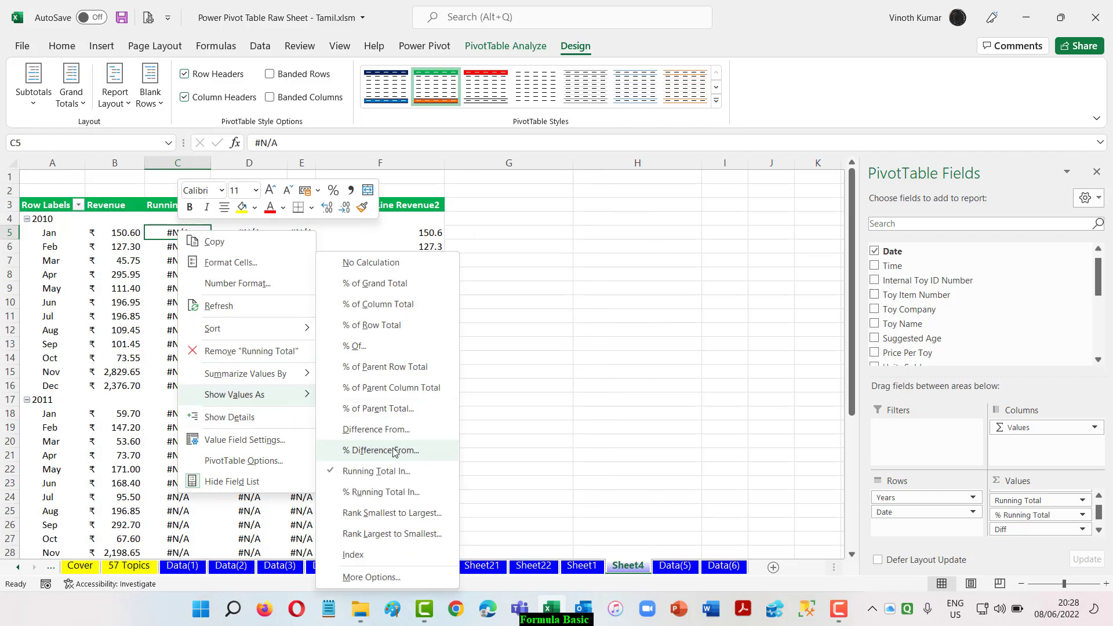
{"action": "left_click", "coordinate": [395, 472]}
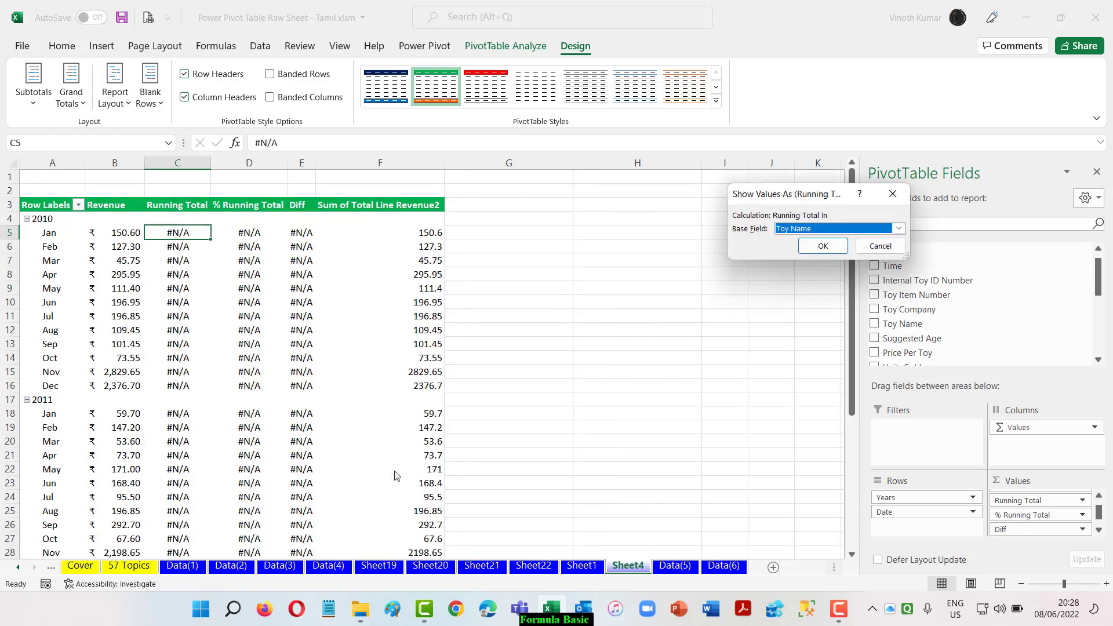
{"action": "left_click", "coordinate": [899, 230]}
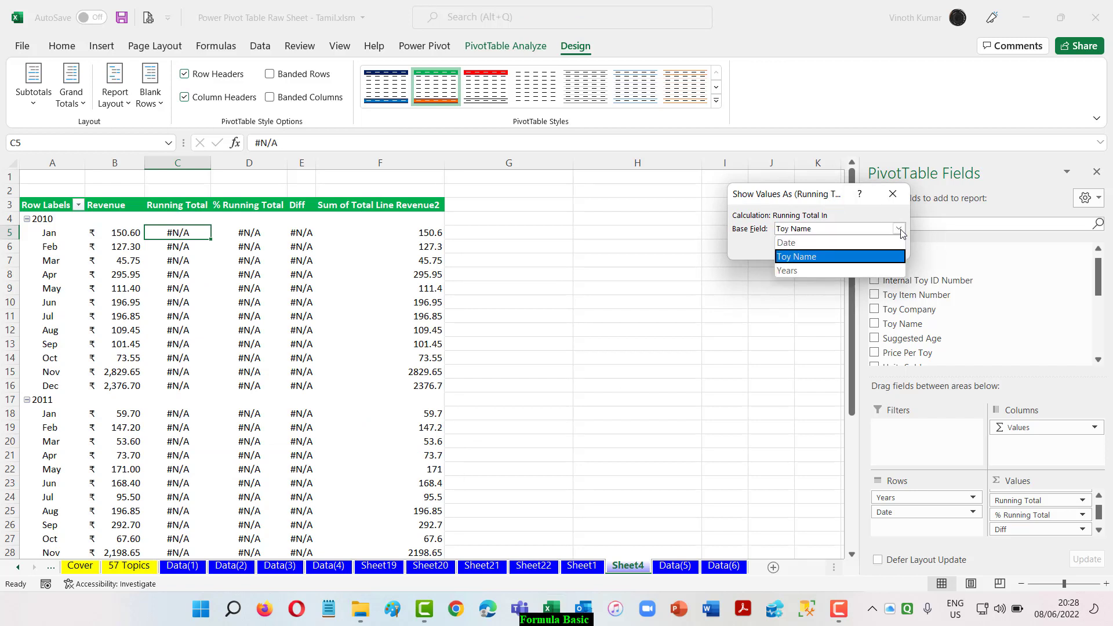
{"action": "left_click", "coordinate": [861, 243]}
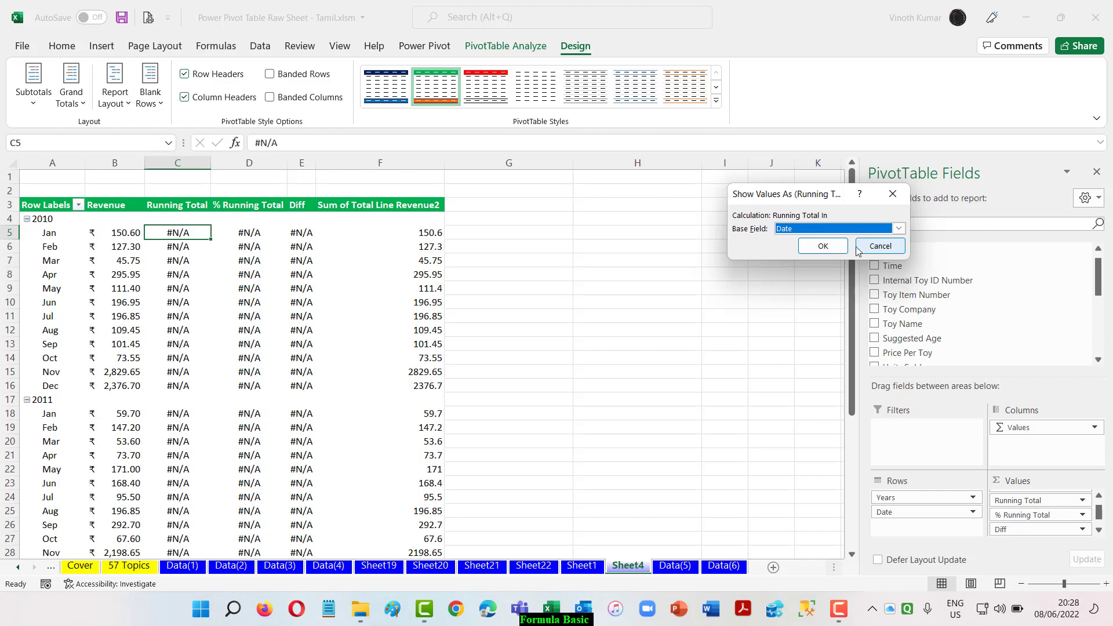
{"action": "left_click", "coordinate": [823, 246]}
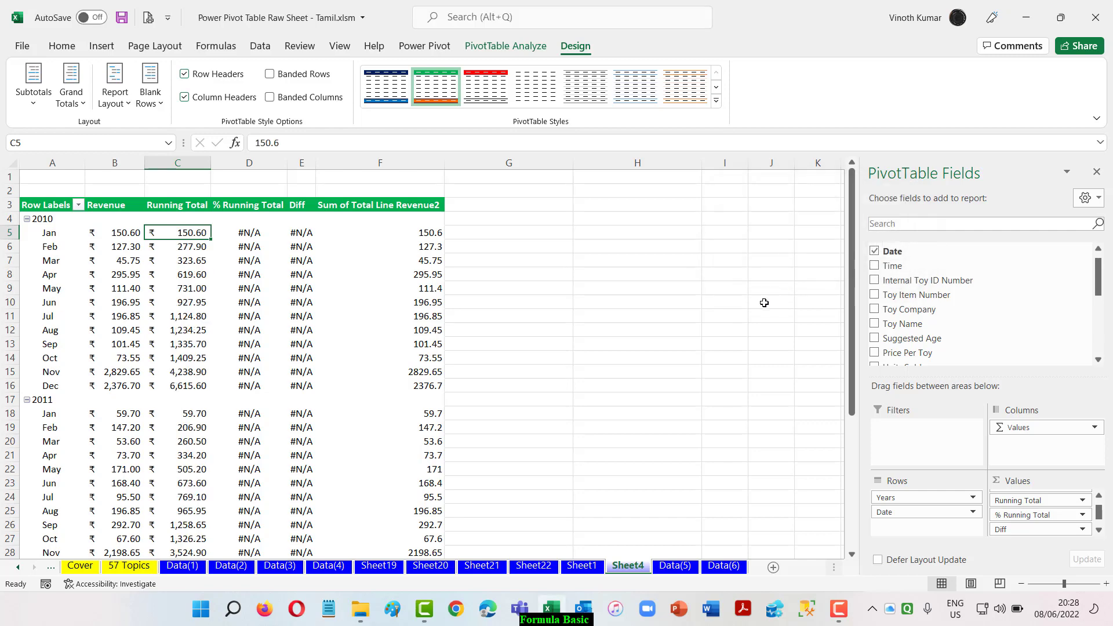
Set the % Running Total column to show values as % Running Total In with Date as the base field
{"action": "right_click", "coordinate": [240, 233]}
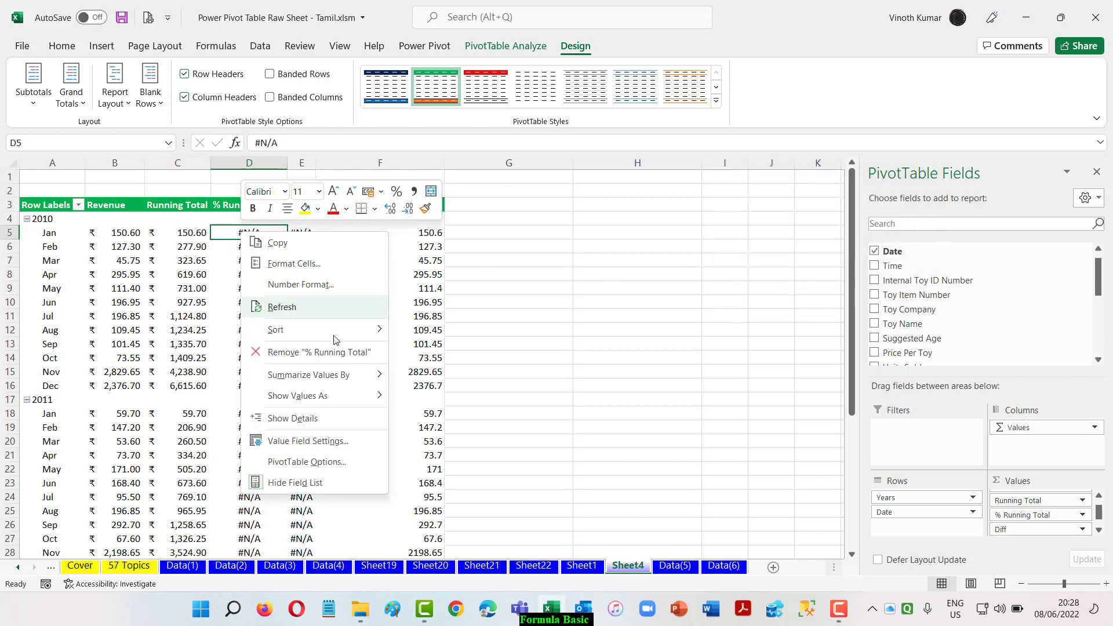
{"action": "mouse_move", "coordinate": [343, 403]}
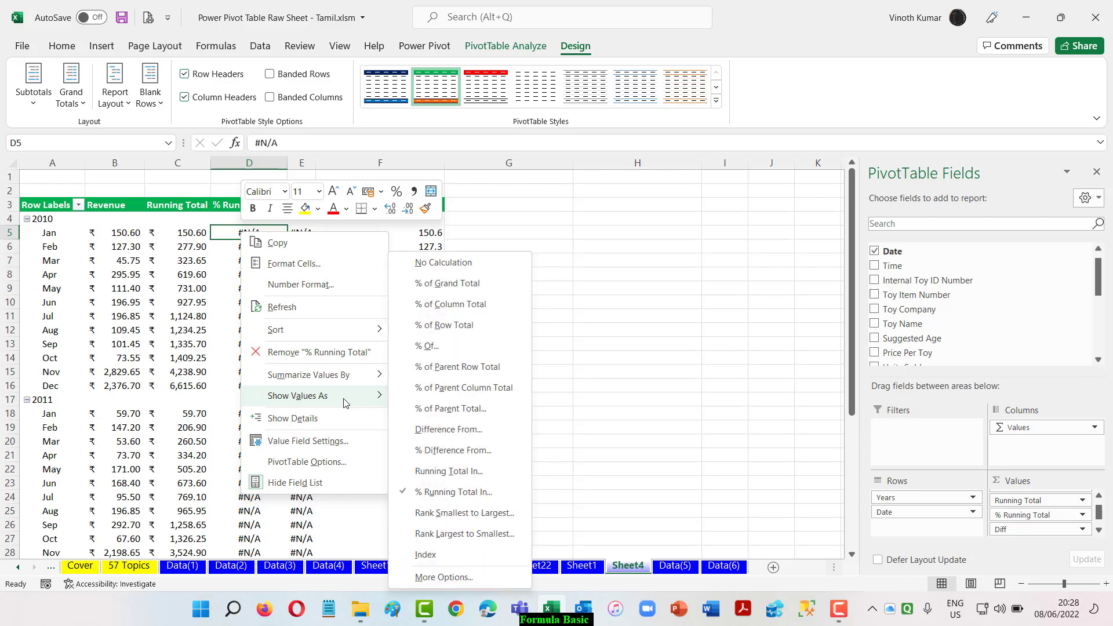
{"action": "left_click", "coordinate": [458, 493]}
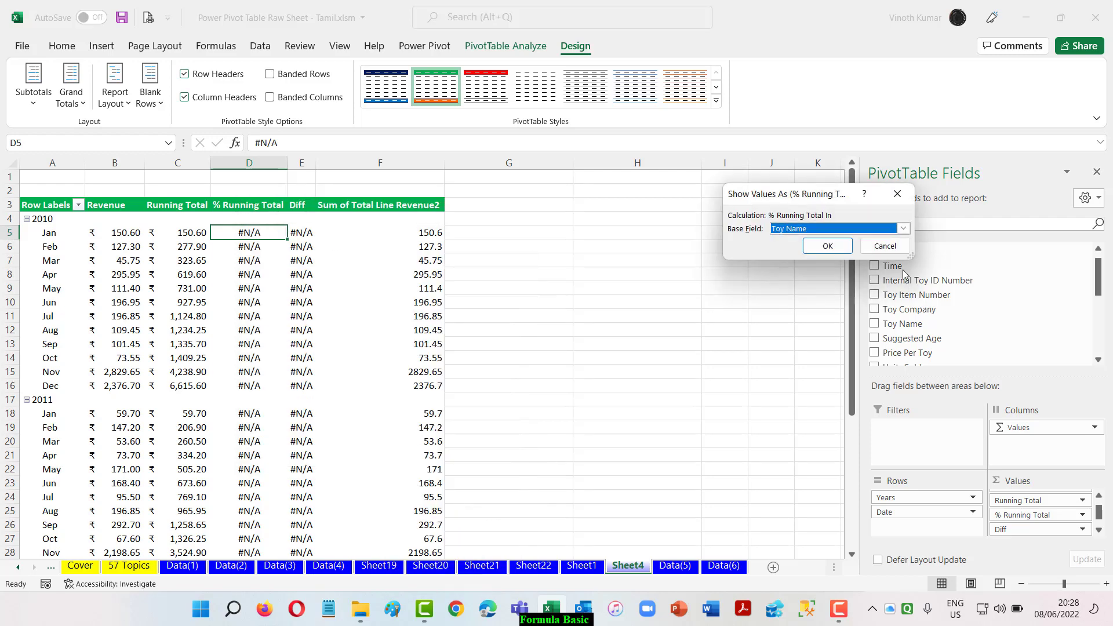
{"action": "left_click", "coordinate": [903, 229]}
{"action": "left_click", "coordinate": [856, 241]}
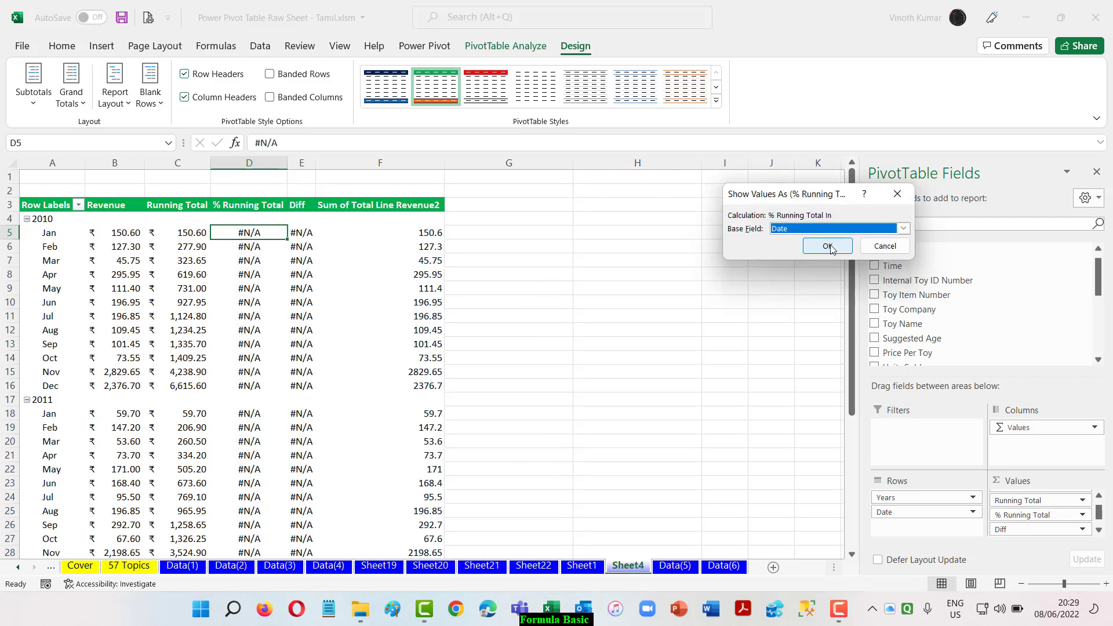
{"action": "left_click", "coordinate": [827, 246]}
Set the Diff column to show values as Difference From with Date as the base field and (previous) as the base item
{"action": "right_click", "coordinate": [298, 232]}
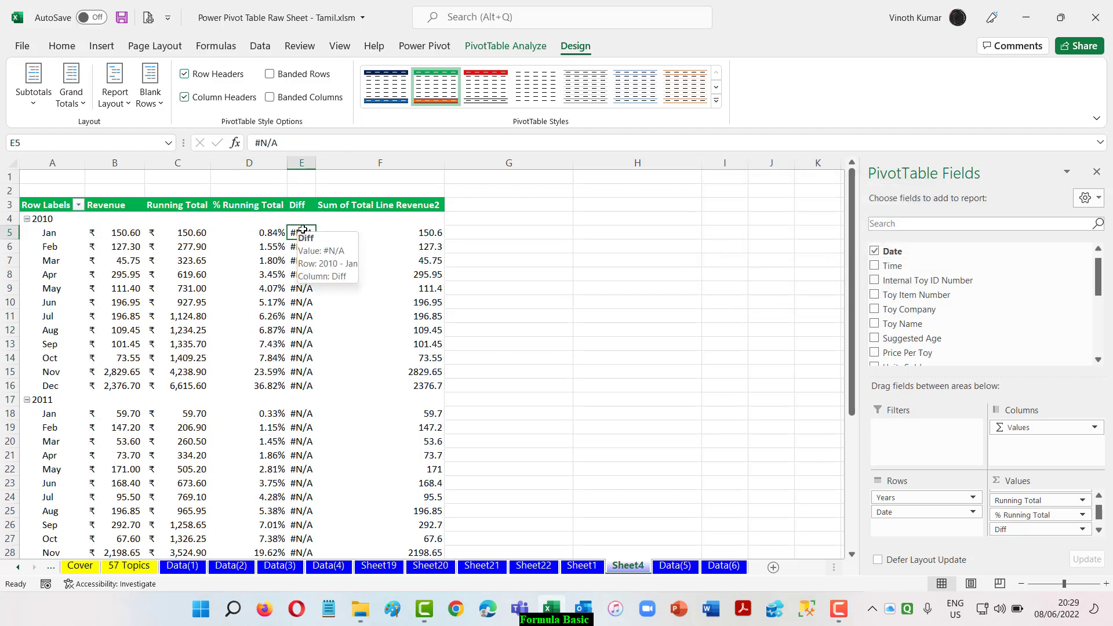
{"action": "mouse_move", "coordinate": [410, 395]}
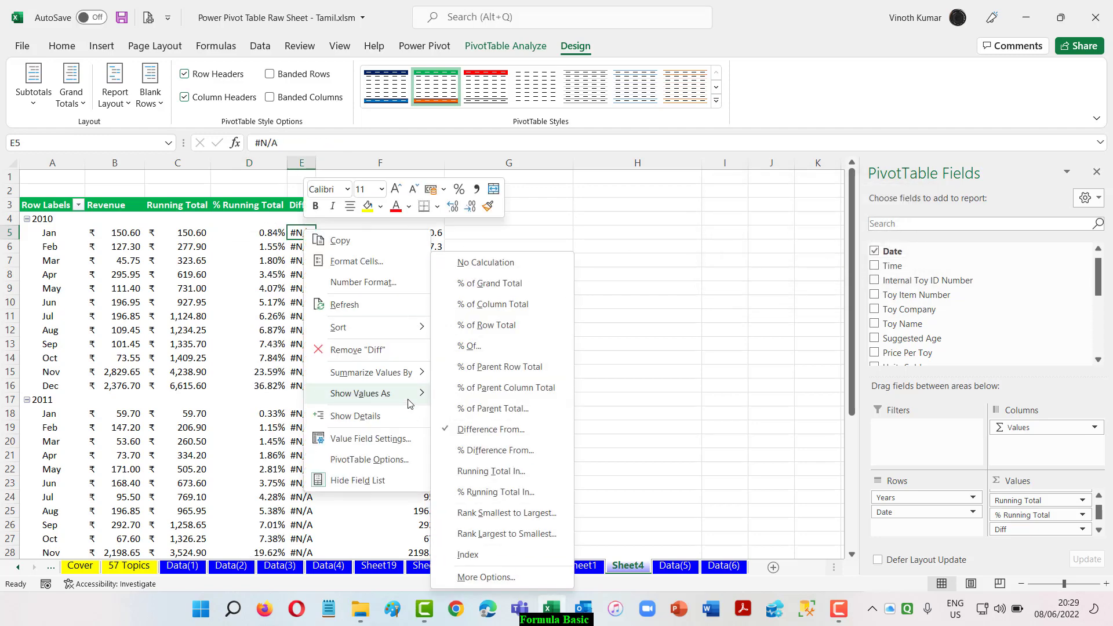
{"action": "left_click", "coordinate": [524, 433]}
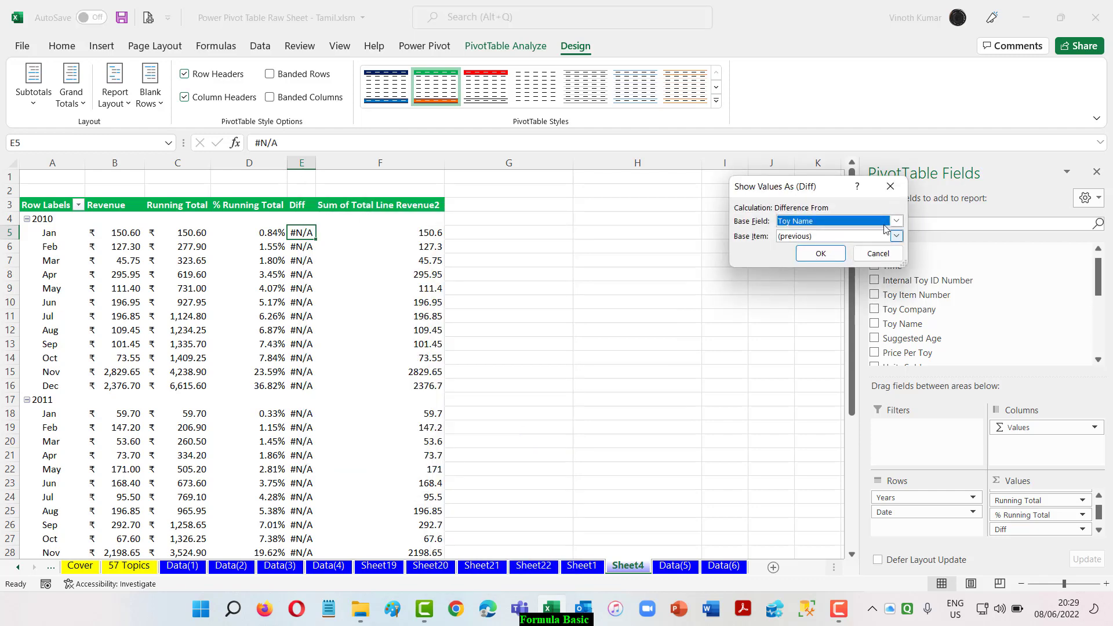
{"action": "left_click", "coordinate": [896, 220]}
{"action": "left_click", "coordinate": [832, 240]}
{"action": "left_click", "coordinate": [817, 255]}
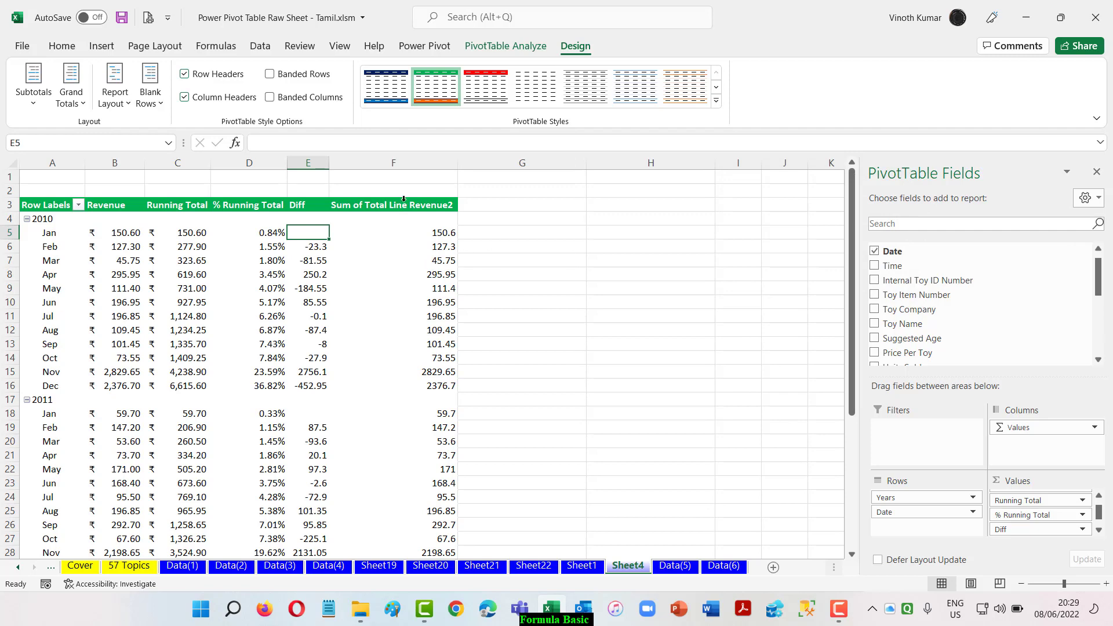
Rename the Sum of Total Line Revenue2 column header in the date PivotTable as % Diff
{"action": "left_click", "coordinate": [432, 209]}
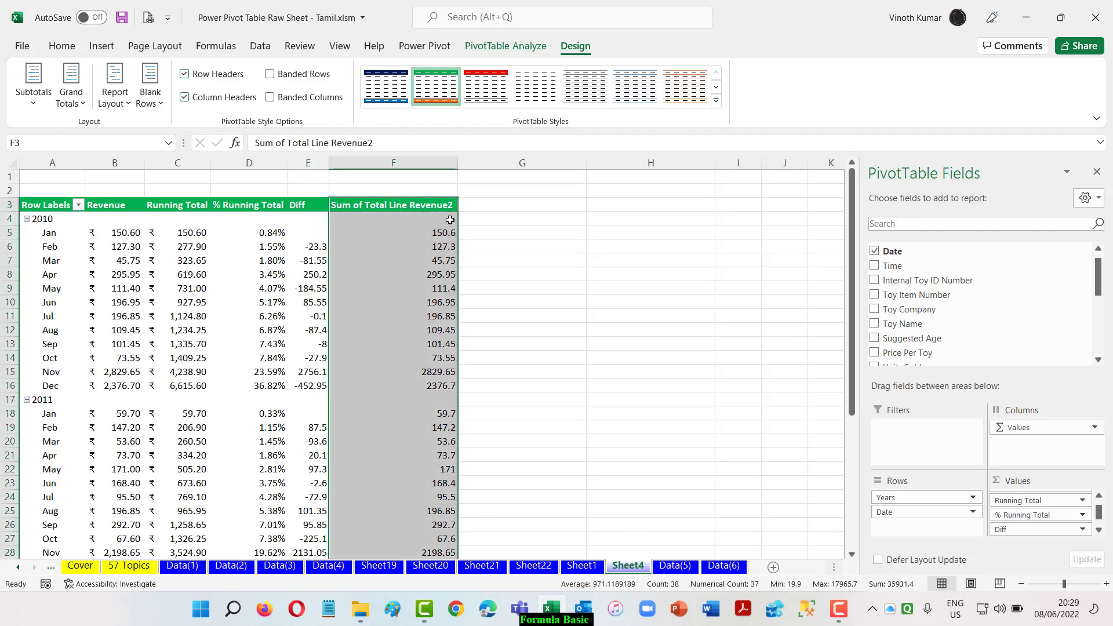
{"action": "type", "text": "%"}
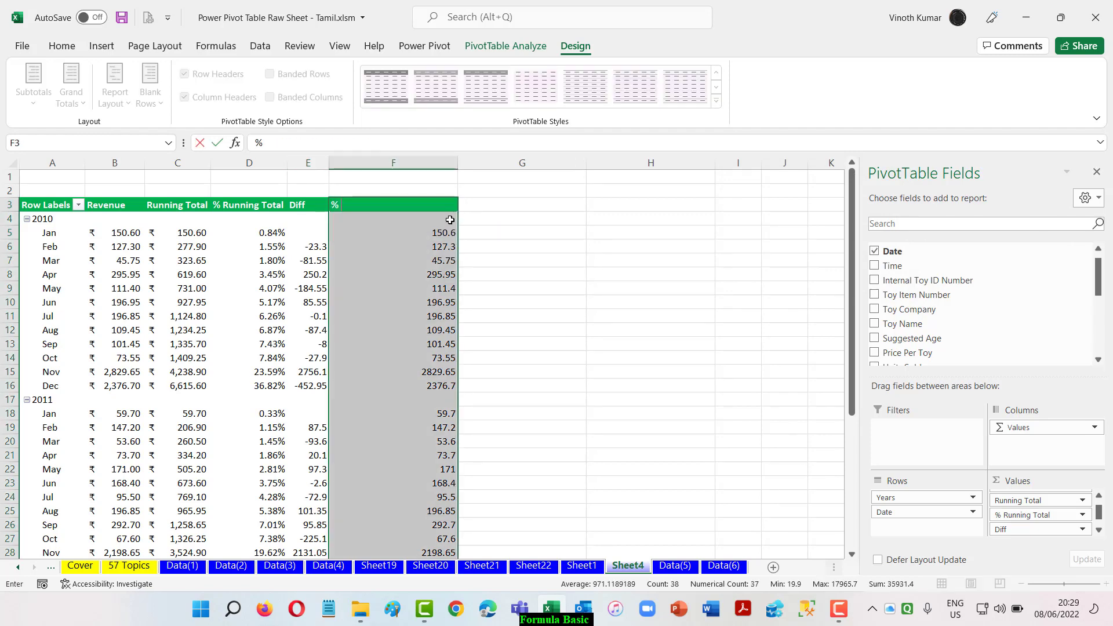
{"action": "type", "text": " Diff"}
{"action": "key", "text": "Return"}
AutoFit the width of the % Diff column, based on its header and the 2010 and 2011 values
{"action": "key", "text": "shift+Down"}
{"action": "key", "text": "shift+Down"}
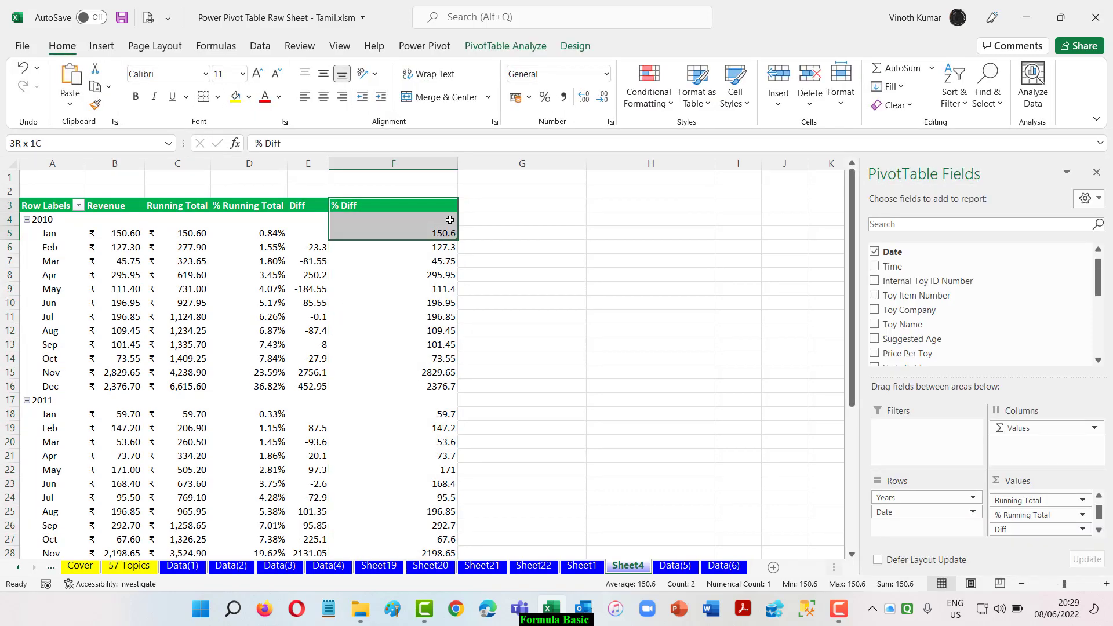
{"action": "key", "text": "shift+Down"}
{"action": "key", "text": "shift+Down"}
{"action": "key", "text": "shift+Down"}
{"action": "key", "text": "shift+Down"}
{"action": "key", "text": "shift+Down"}
{"action": "key", "text": "shift+Down"}
{"action": "key", "text": "shift+Down"}
{"action": "key", "text": "shift+Down"}
{"action": "key", "text": "shift+Down"}
{"action": "key", "text": "shift+Down"}
{"action": "key", "text": "shift+Down"}
{"action": "key", "text": "shift+Down"}
{"action": "key", "text": "shift+Down"}
{"action": "key", "text": "shift+Down"}
{"action": "key", "text": "shift+Down"}
{"action": "key", "text": "shift+Down"}
{"action": "key", "text": "shift+Down"}
{"action": "key", "text": "shift+Down"}
{"action": "key", "text": "shift+Down"}
{"action": "key", "text": "shift+Down"}
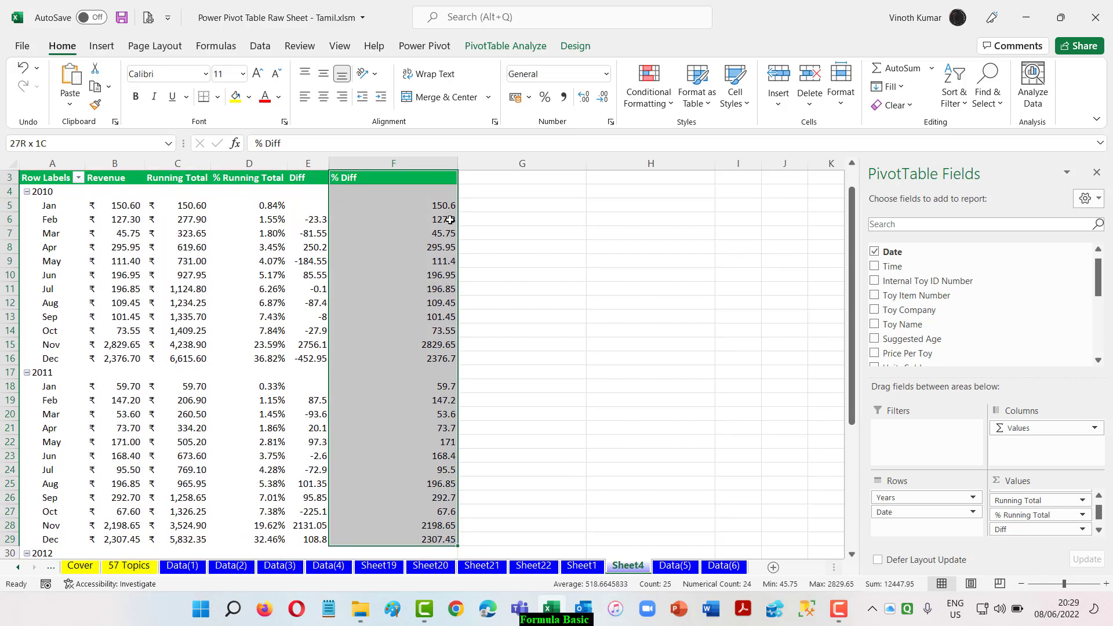
{"action": "key", "text": "alt+o"}
{"action": "key", "text": "c"}
{"action": "key", "text": "a"}
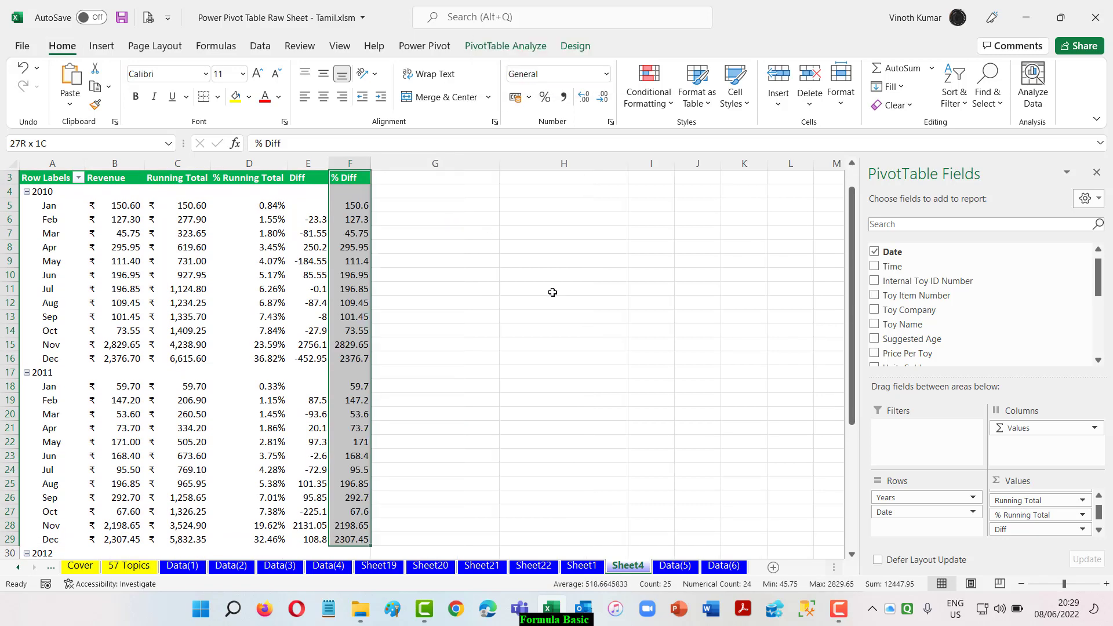
Set the % Diff column to show values as % Difference From with Date as the base field and Jan as the base item
{"action": "scroll", "coordinate": [552, 292], "scroll_direction": "up", "scroll_amount": 1}
{"action": "left_click", "coordinate": [351, 232]}
{"action": "right_click", "coordinate": [351, 232]}
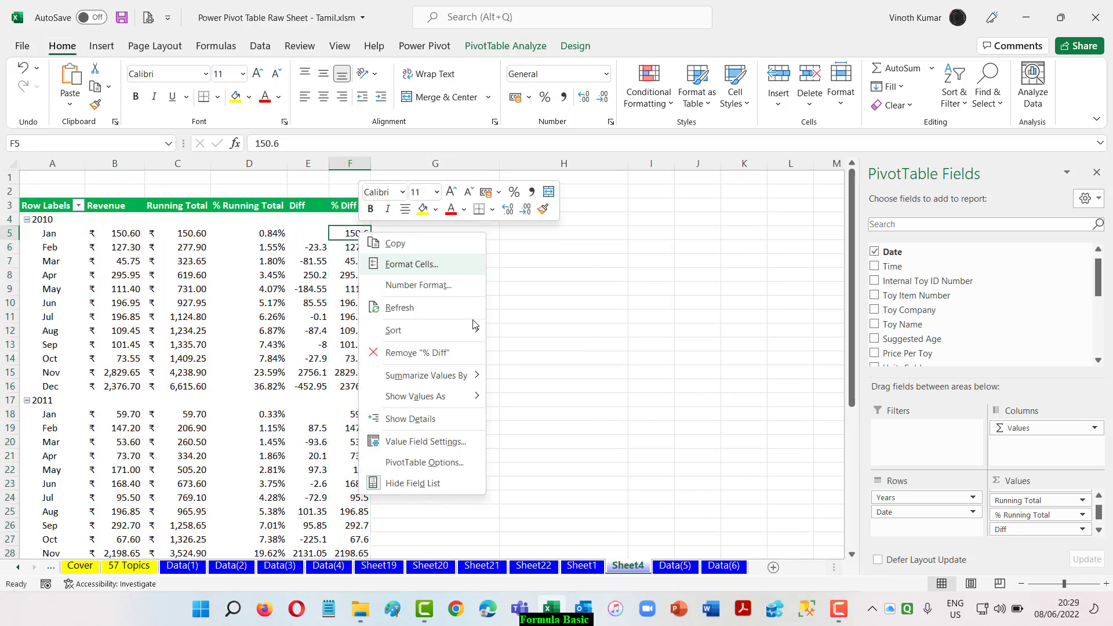
{"action": "mouse_move", "coordinate": [459, 403]}
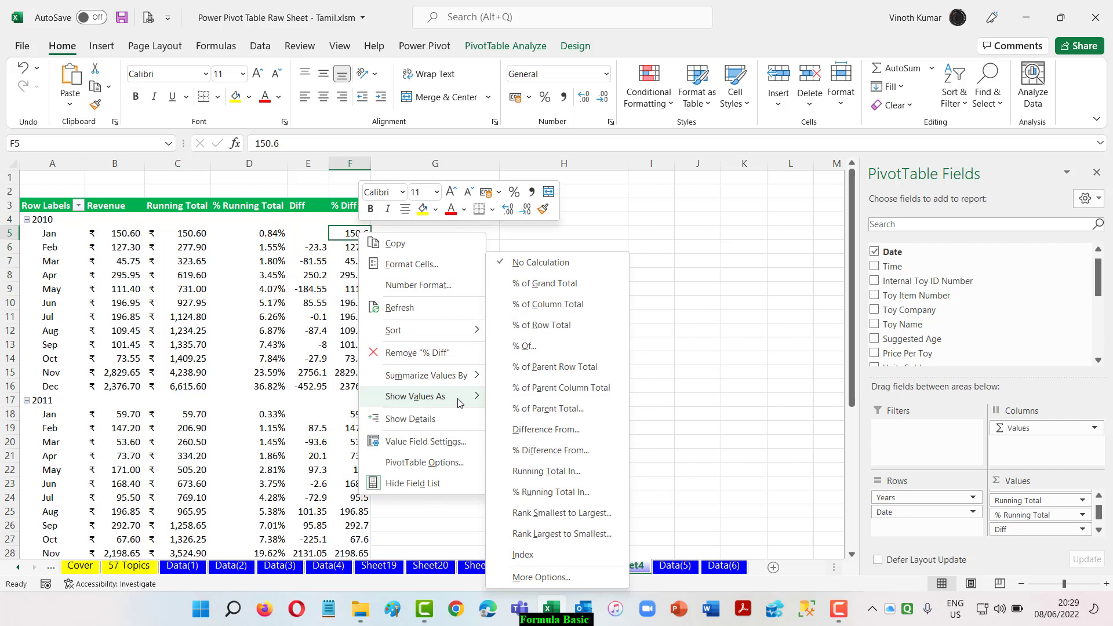
{"action": "left_click", "coordinate": [558, 456]}
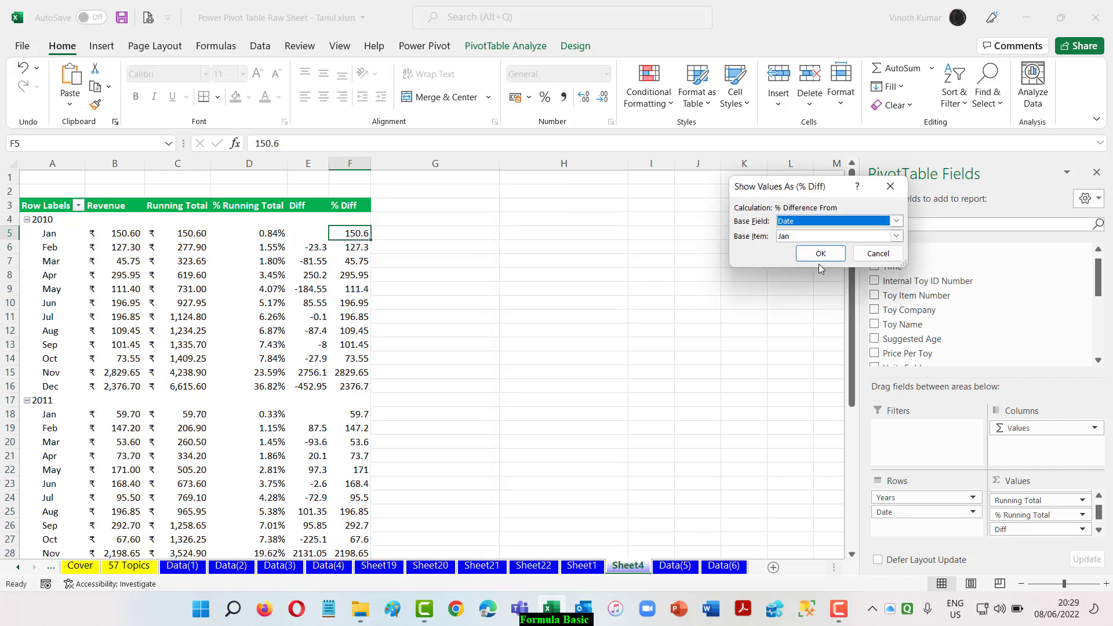
{"action": "left_click", "coordinate": [819, 258]}
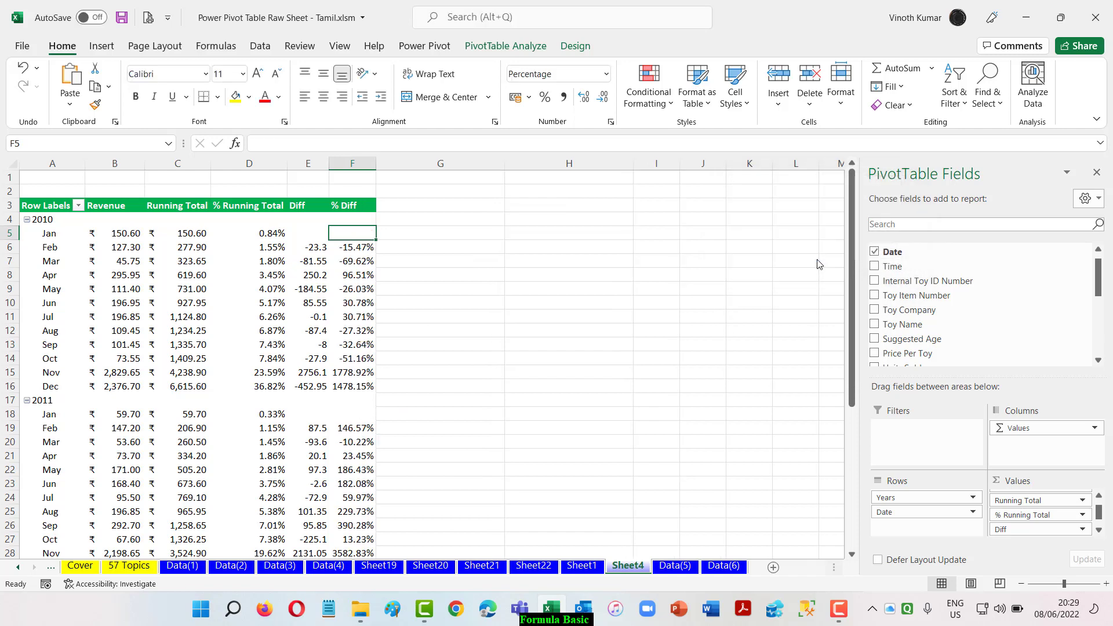
{"action": "scroll", "coordinate": [718, 274], "scroll_direction": "down", "scroll_amount": 5}
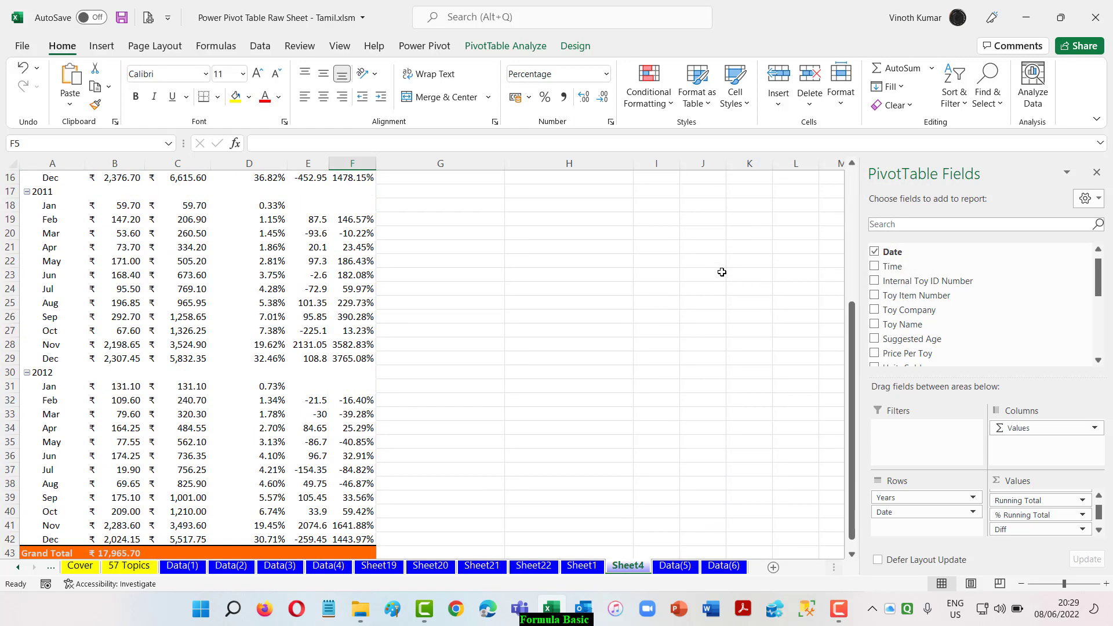
{"action": "scroll", "coordinate": [722, 272], "scroll_direction": "down", "scroll_amount": 5}
{"action": "scroll", "coordinate": [722, 275], "scroll_direction": "up", "scroll_amount": 10}
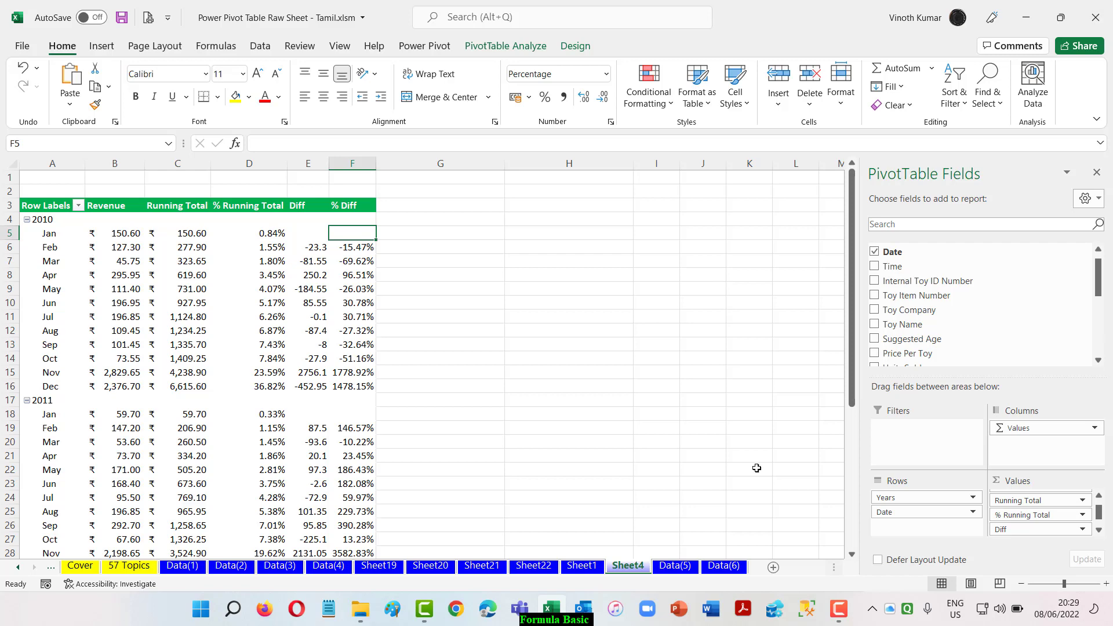
In the Sheet1 PivotTable, enlarge the field areas and add Total Line Revenue to Values three more times
{"action": "left_click", "coordinate": [679, 567]}
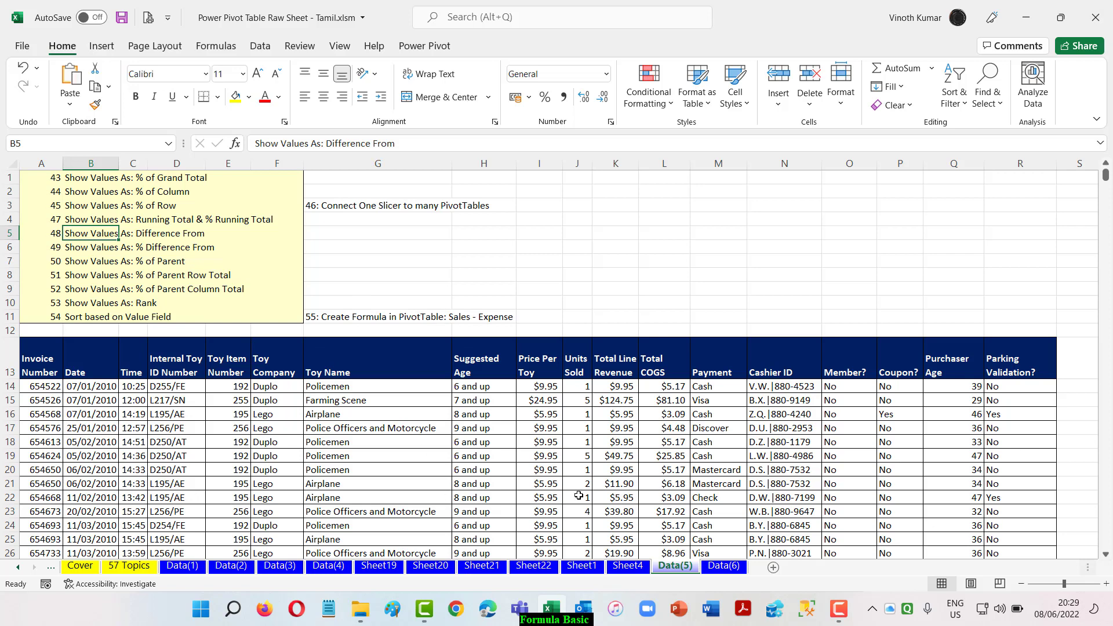
{"action": "left_click", "coordinate": [582, 566]}
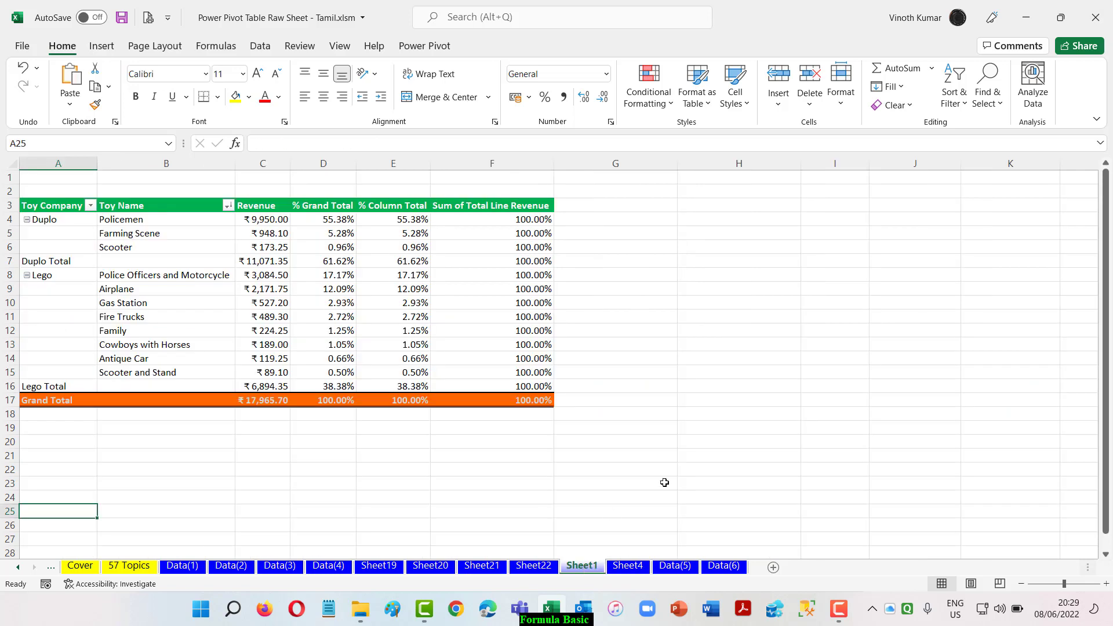
{"action": "left_click", "coordinate": [487, 223]}
{"action": "scroll", "coordinate": [1078, 294], "scroll_direction": "down", "scroll_amount": 7}
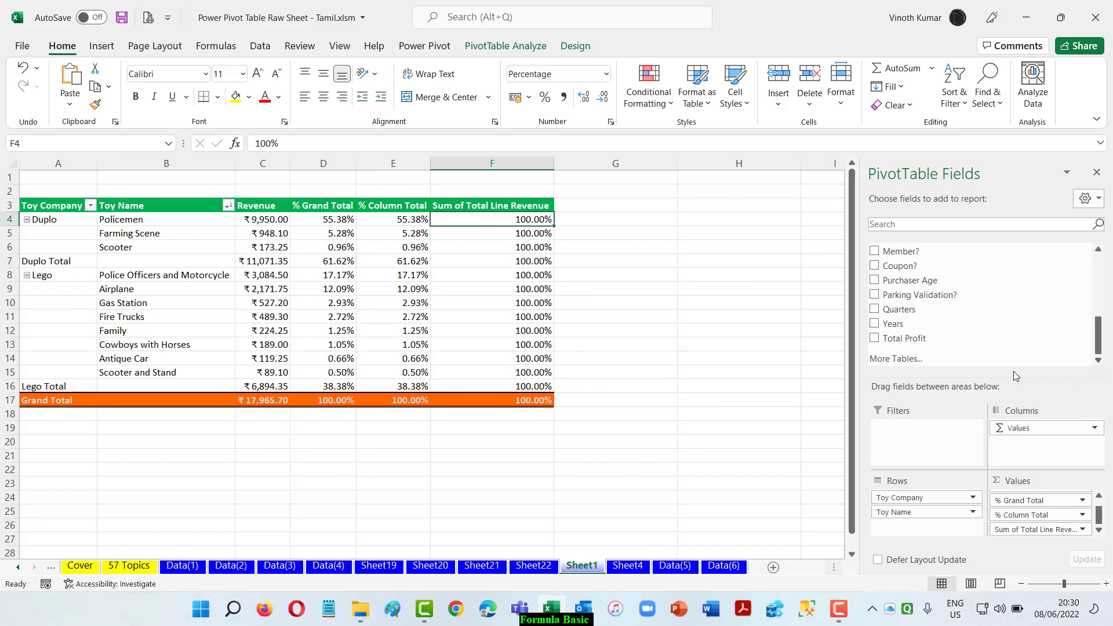
{"action": "left_click_drag", "start_coordinate": [1016, 378], "coordinate": [1014, 321]}
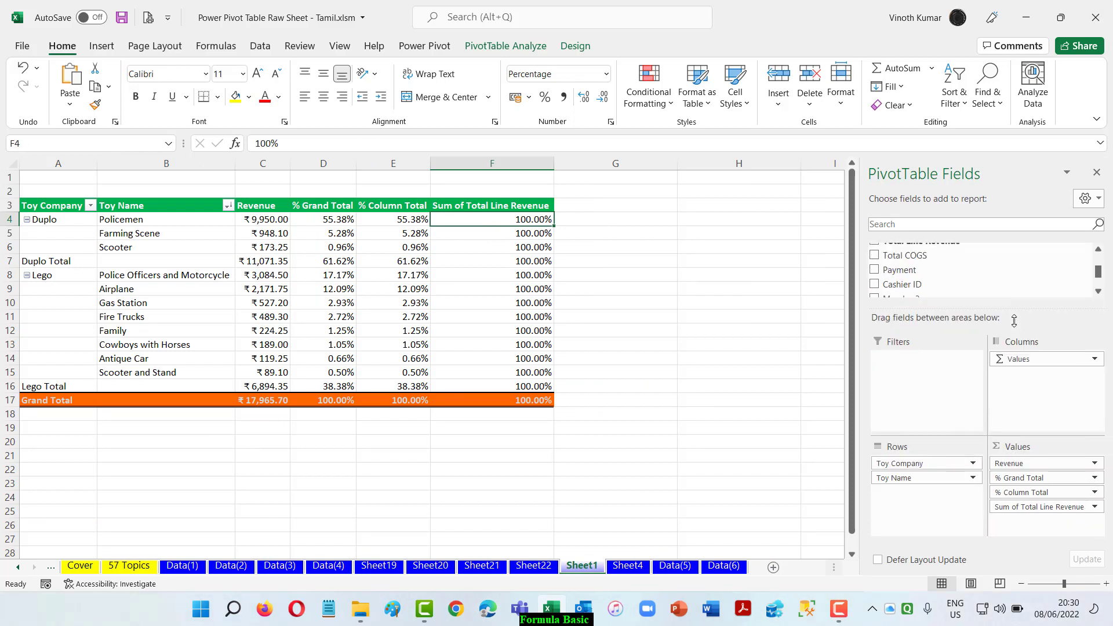
{"action": "scroll", "coordinate": [1026, 278], "scroll_direction": "up", "scroll_amount": 3}
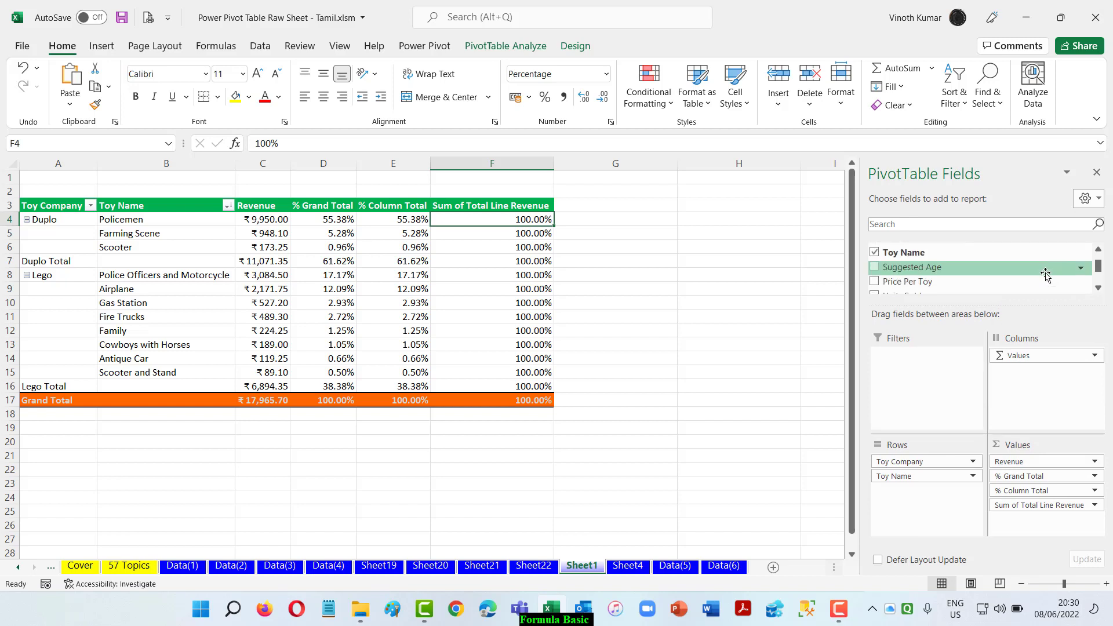
{"action": "scroll", "coordinate": [1078, 288], "scroll_direction": "down", "scroll_amount": 1}
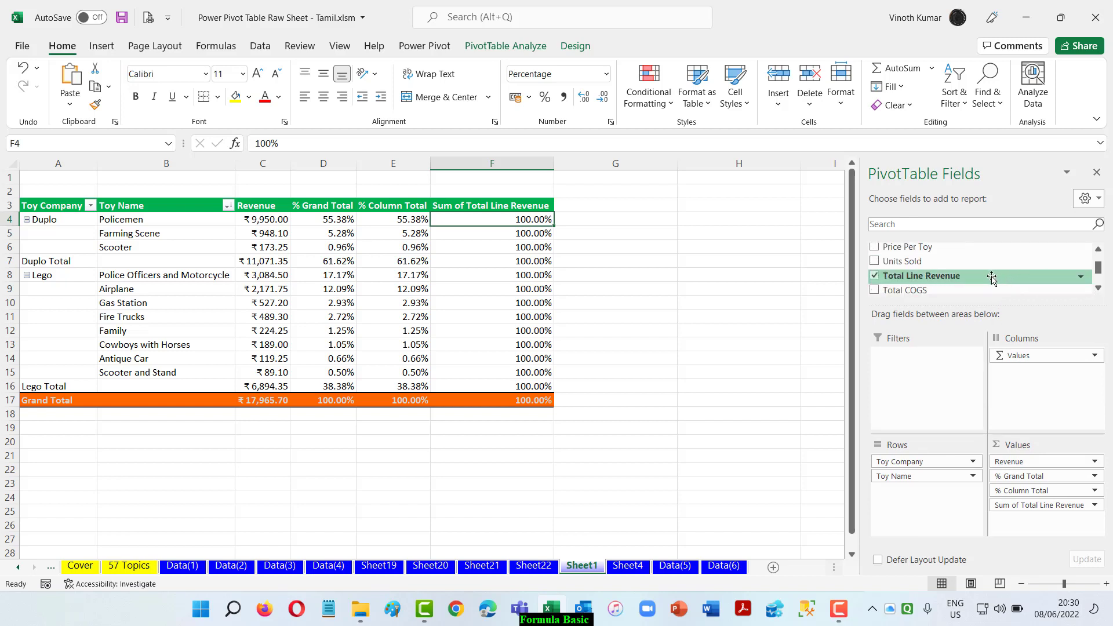
{"action": "left_click_drag", "start_coordinate": [991, 279], "coordinate": [1043, 524]}
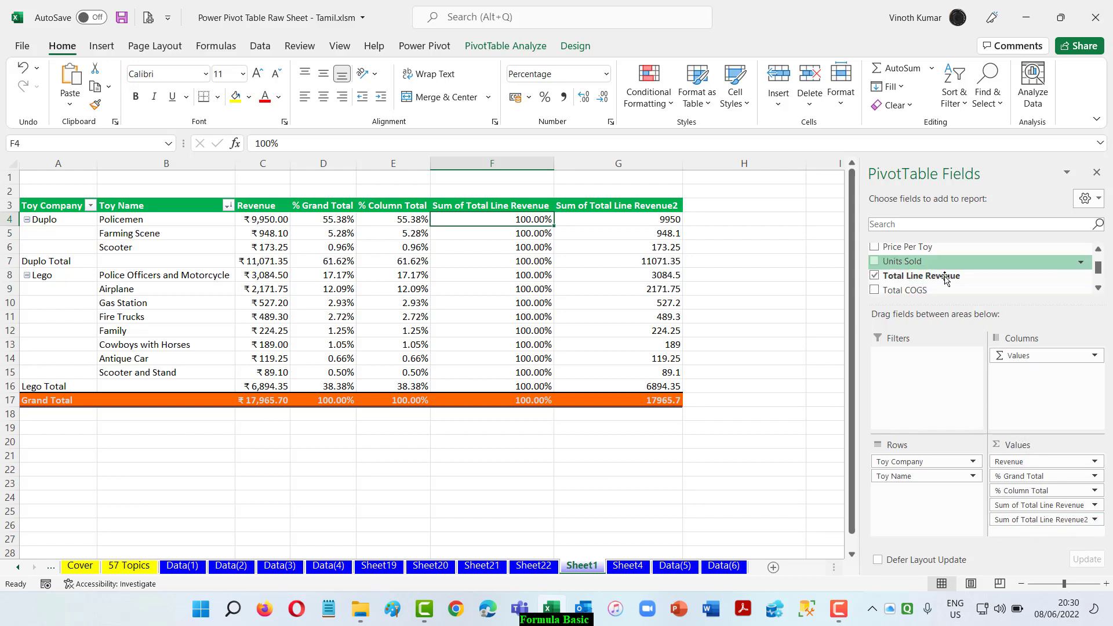
{"action": "left_click_drag", "start_coordinate": [939, 276], "coordinate": [1049, 536]}
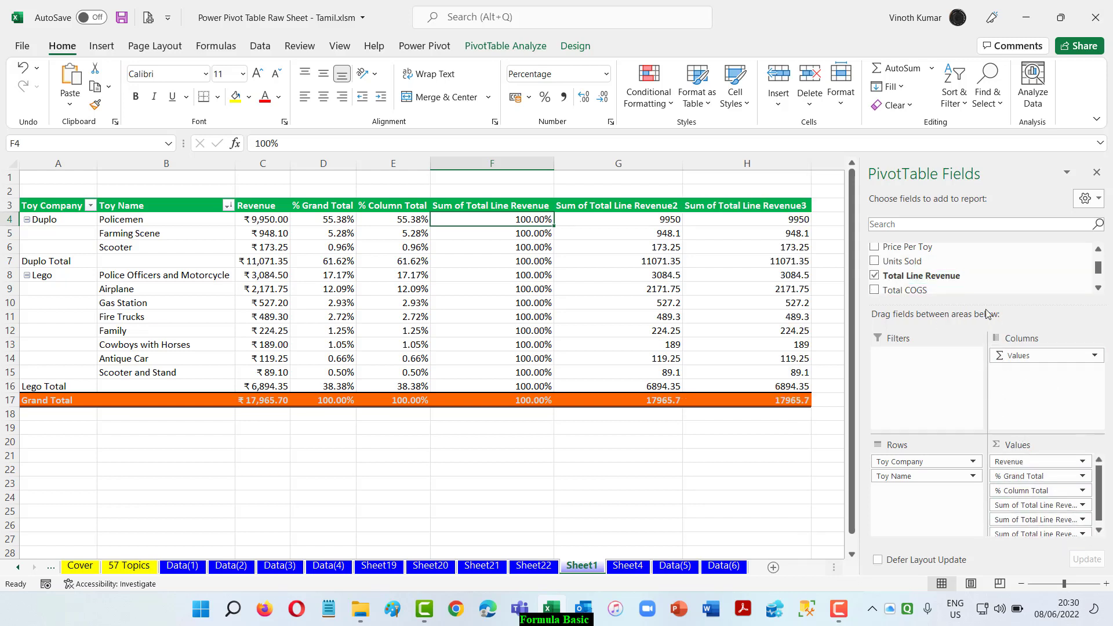
{"action": "left_click_drag", "start_coordinate": [927, 276], "coordinate": [1042, 541]}
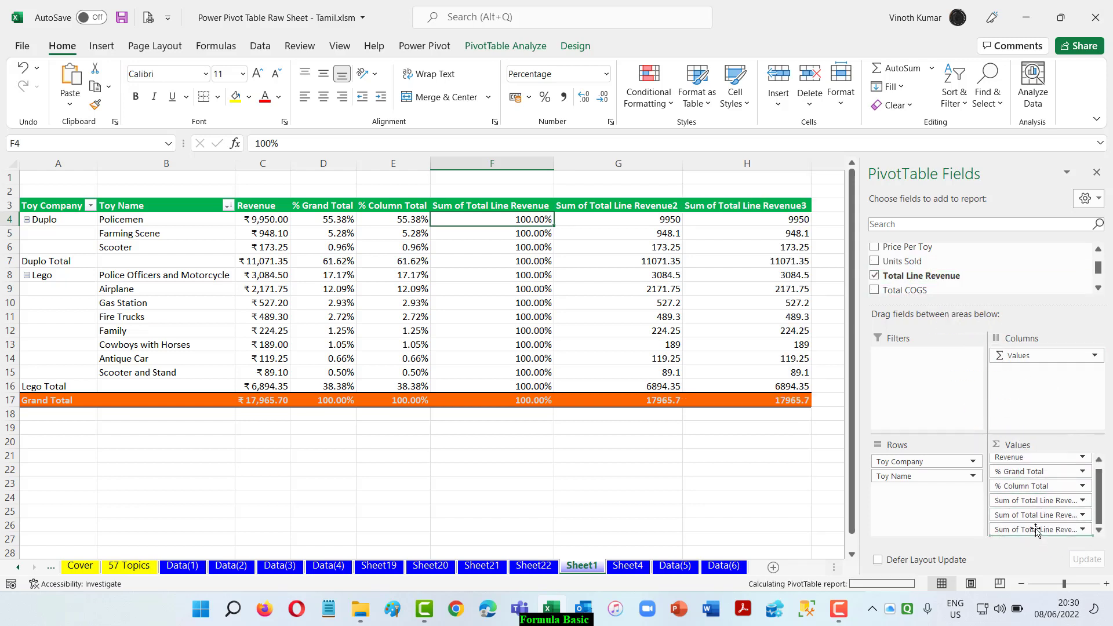
Rename the Sum of Total Line Revenue column header as Row Total and AutoFit the column's width
{"action": "left_click", "coordinate": [501, 204]}
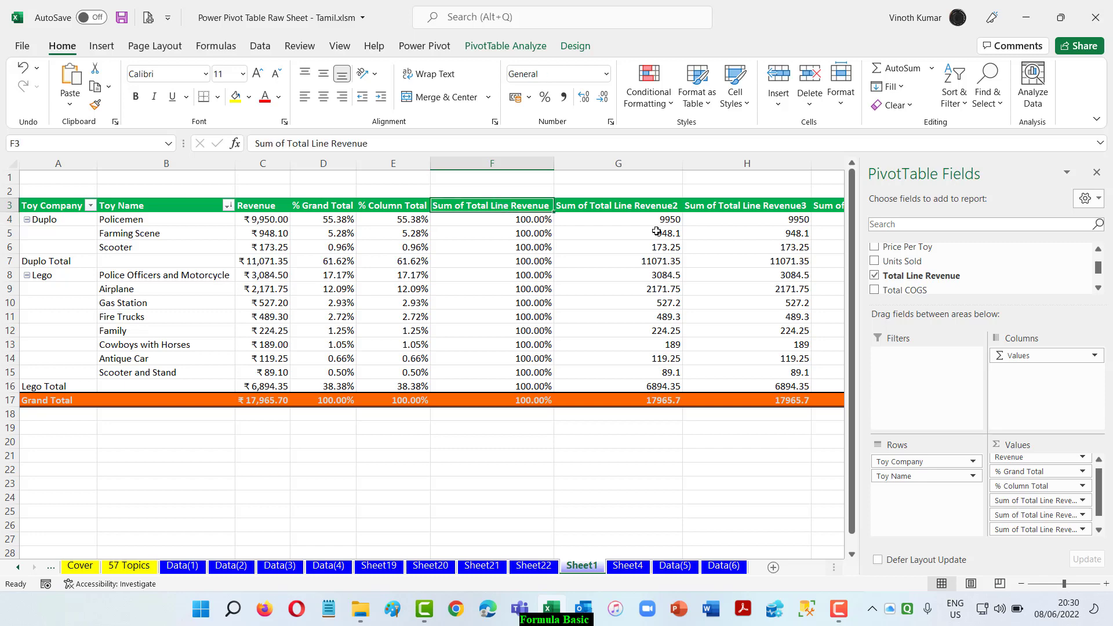
{"action": "type", "text": "Row"}
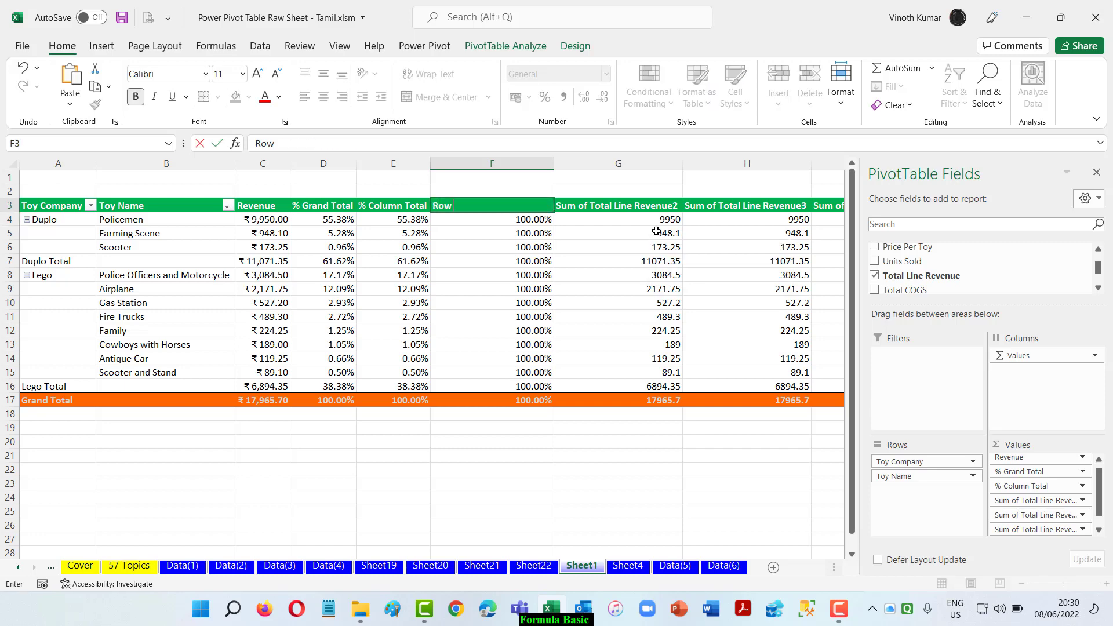
{"action": "type", "text": " Total"}
{"action": "key", "text": "Return"}
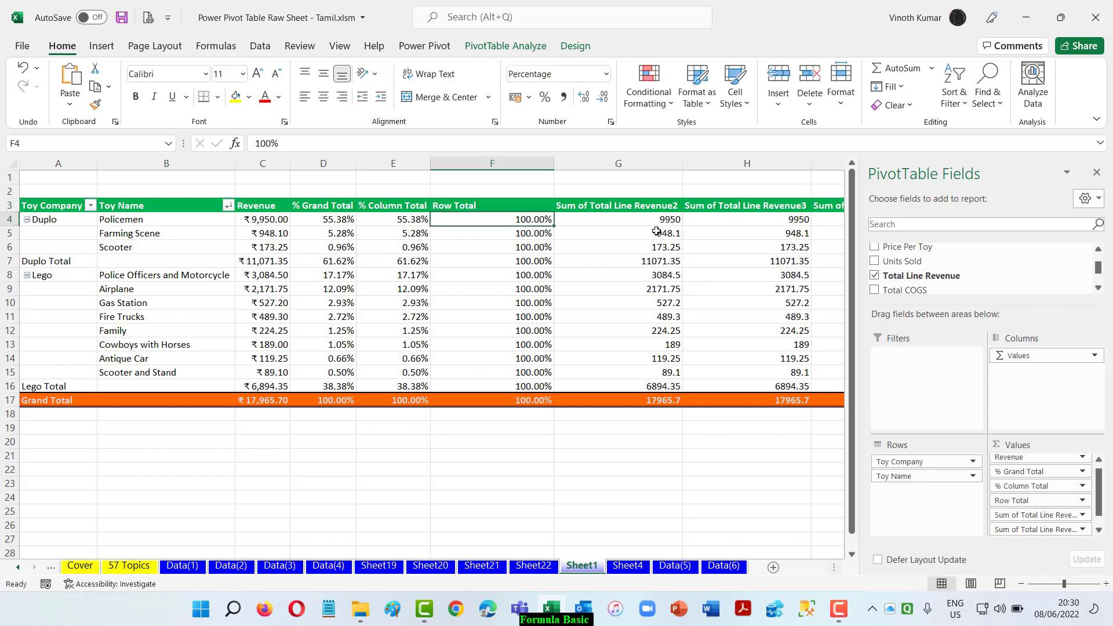
{"action": "key", "text": "Up"}
{"action": "key", "text": "ctrl+shift+Down"}
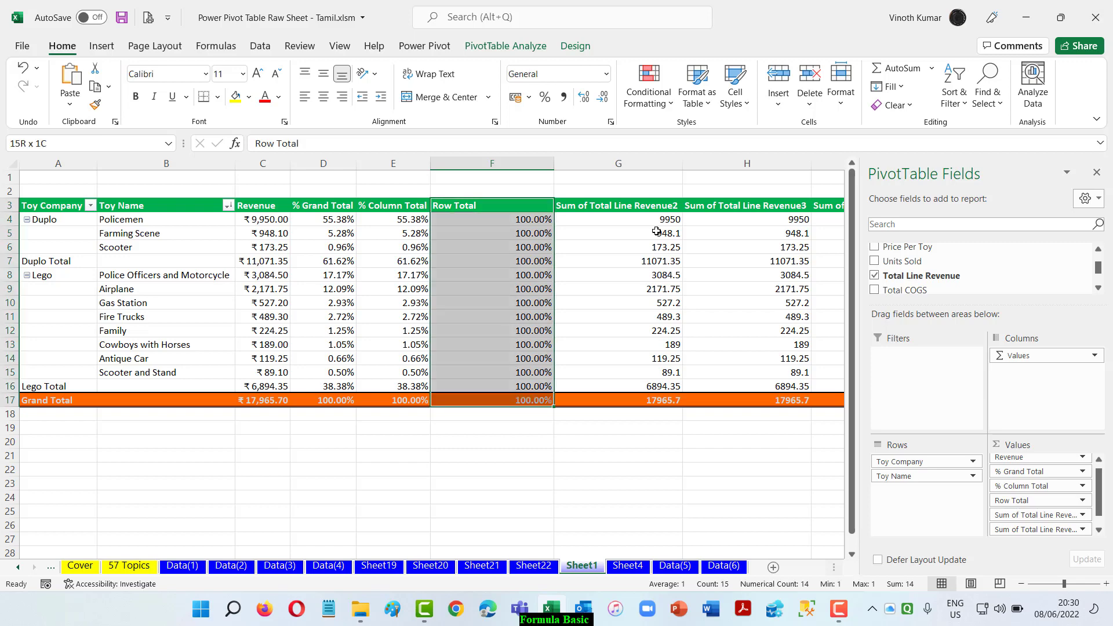
{"action": "key", "text": "alt+h"}
{"action": "key", "text": "o"}
{"action": "key", "text": "i"}
{"action": "key", "text": "Right"}
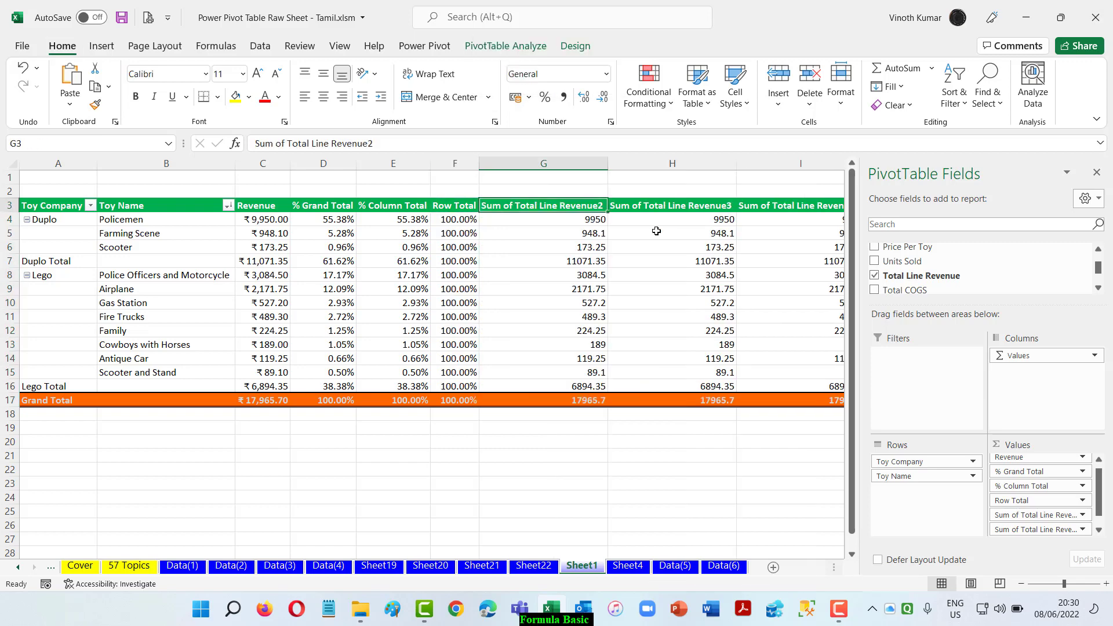
Set the Sum of Total Line Revenue2 column to show values as % of Parent Total with Toy Company as the base field
{"action": "right_click", "coordinate": [555, 219]}
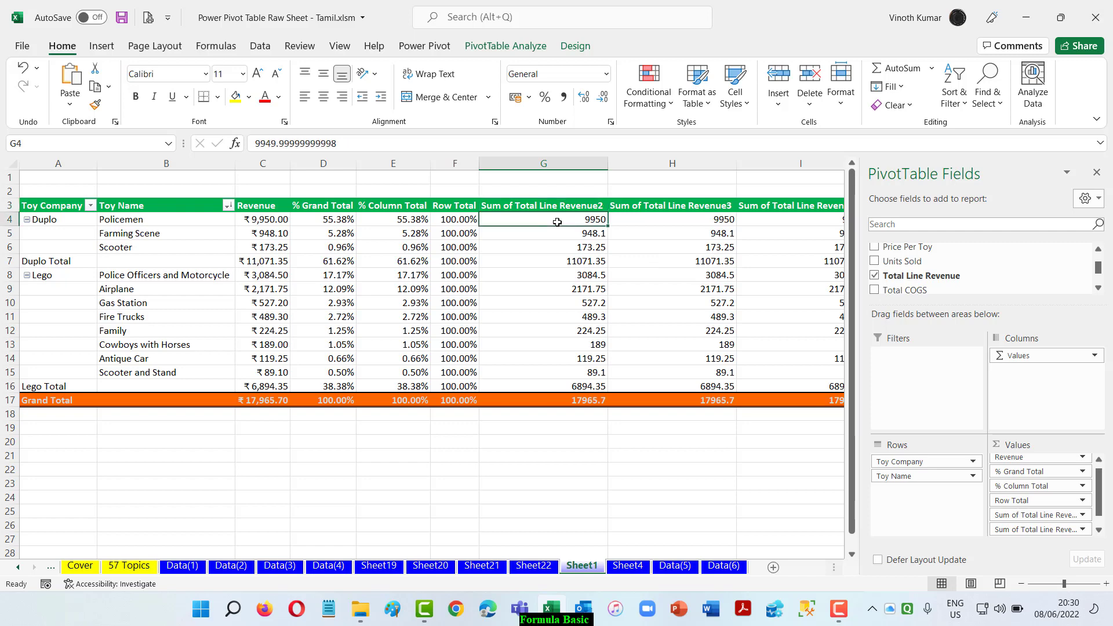
{"action": "mouse_move", "coordinate": [675, 391]}
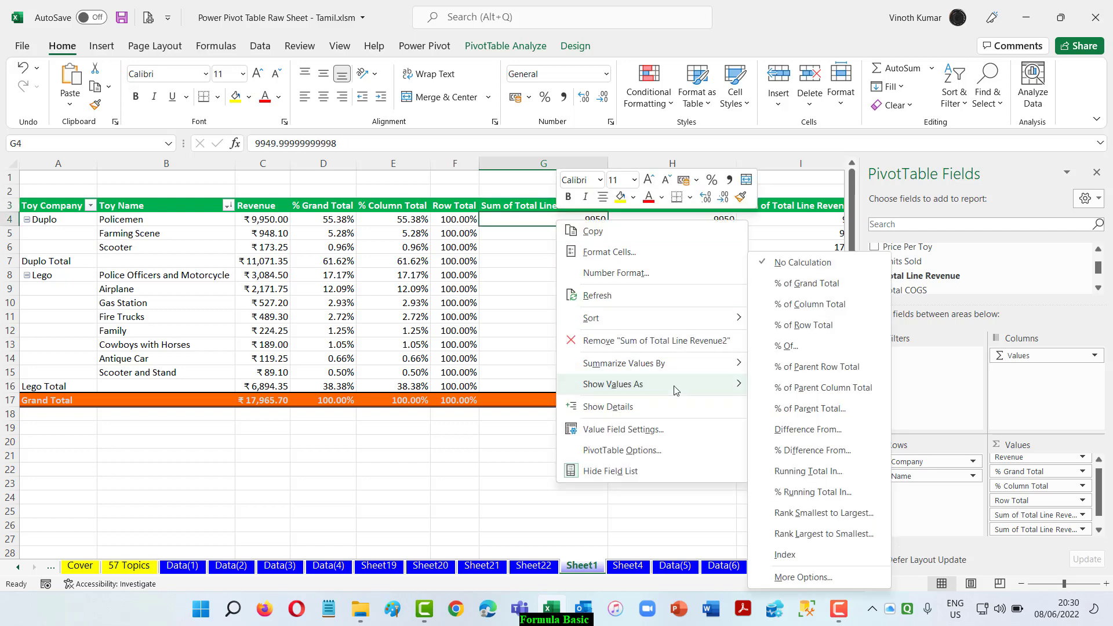
{"action": "left_click", "coordinate": [829, 408]}
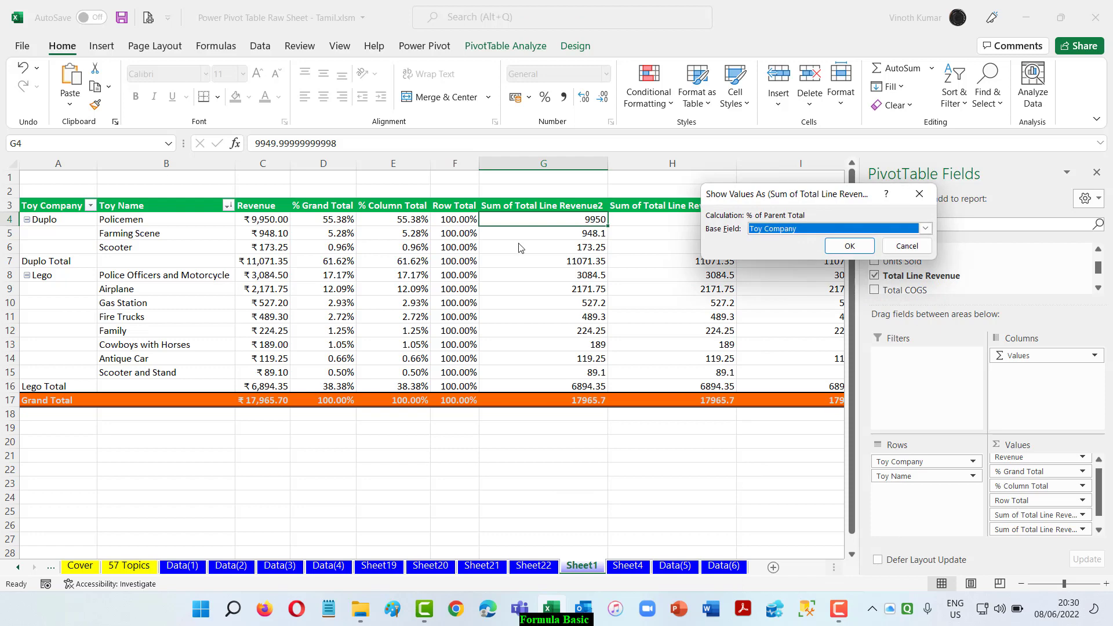
{"action": "left_click", "coordinate": [849, 246]}
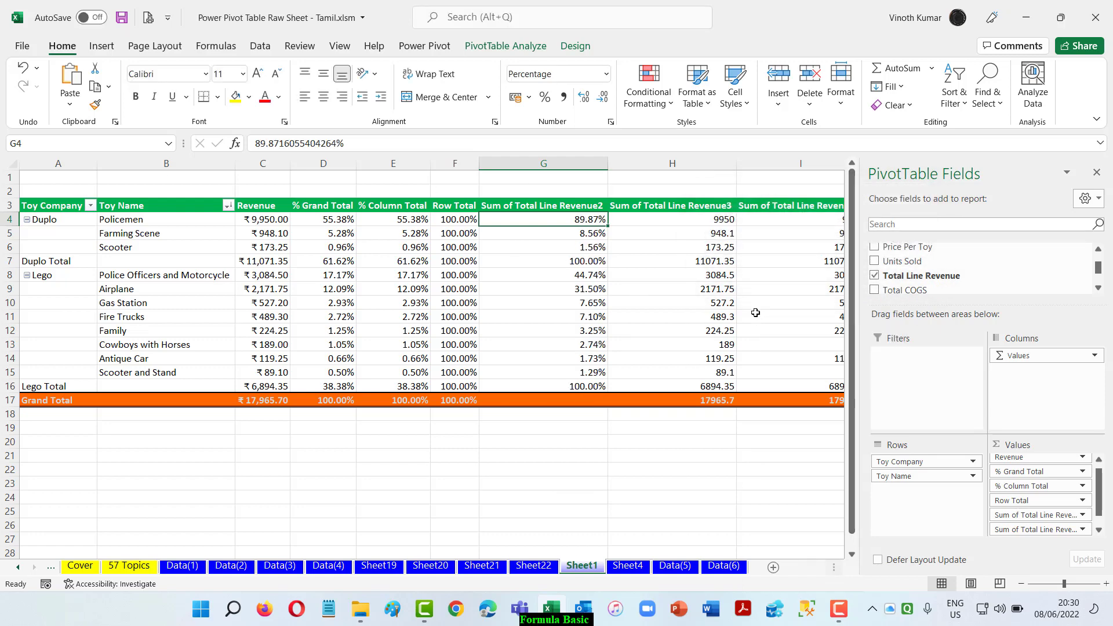
Change the base field of the Sum of Total Line Revenue2 column's % of Parent Total calculation to Toy Name
{"action": "right_click", "coordinate": [552, 218]}
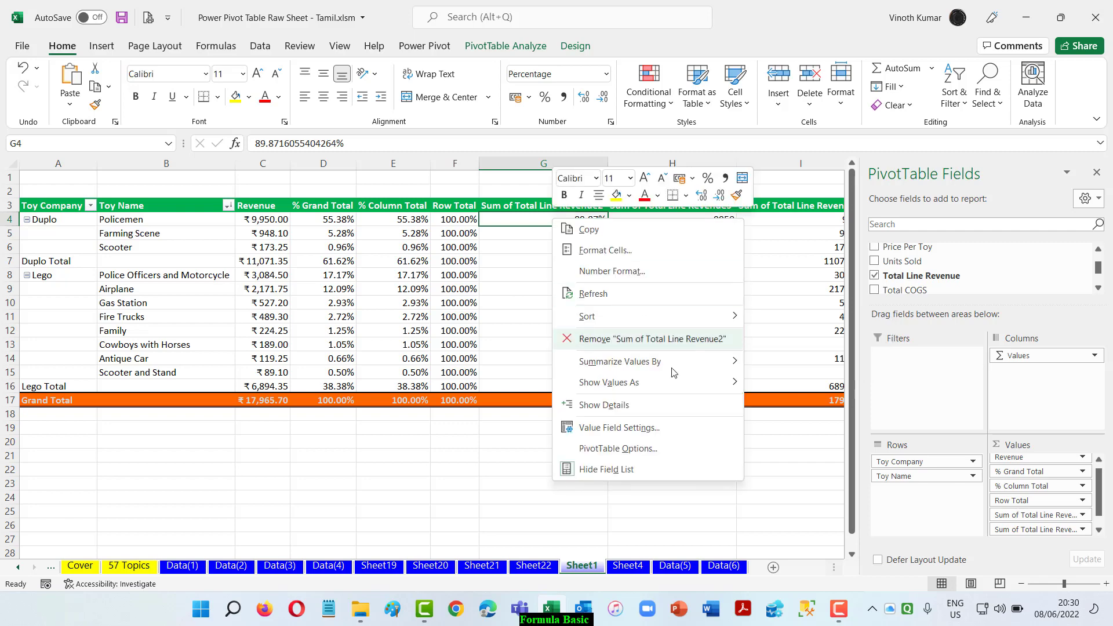
{"action": "mouse_move", "coordinate": [677, 384]}
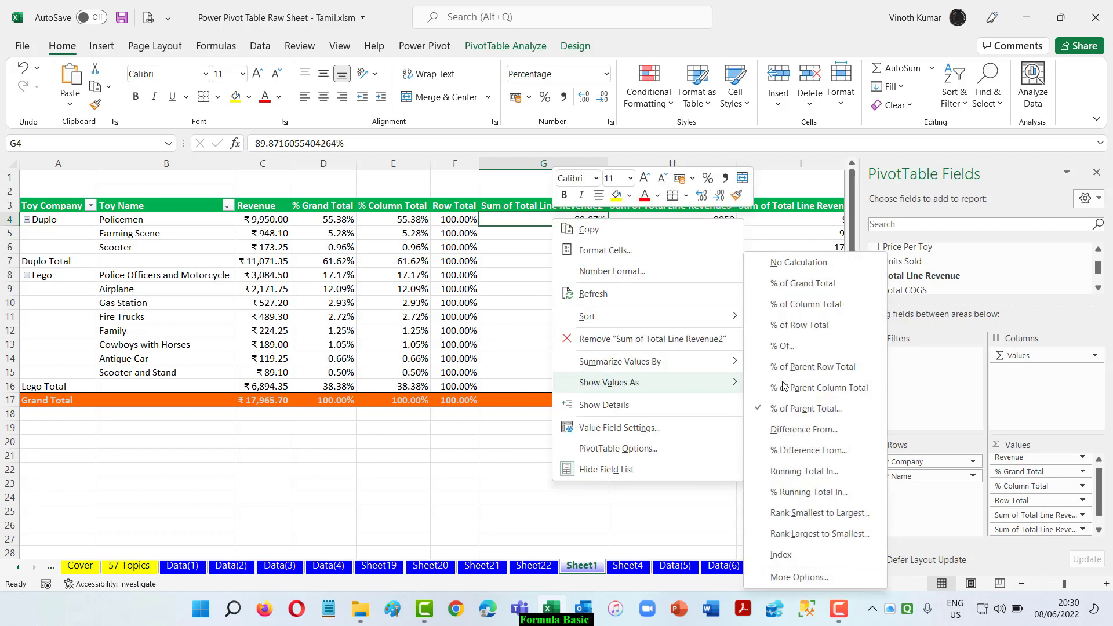
{"action": "left_click", "coordinate": [810, 414]}
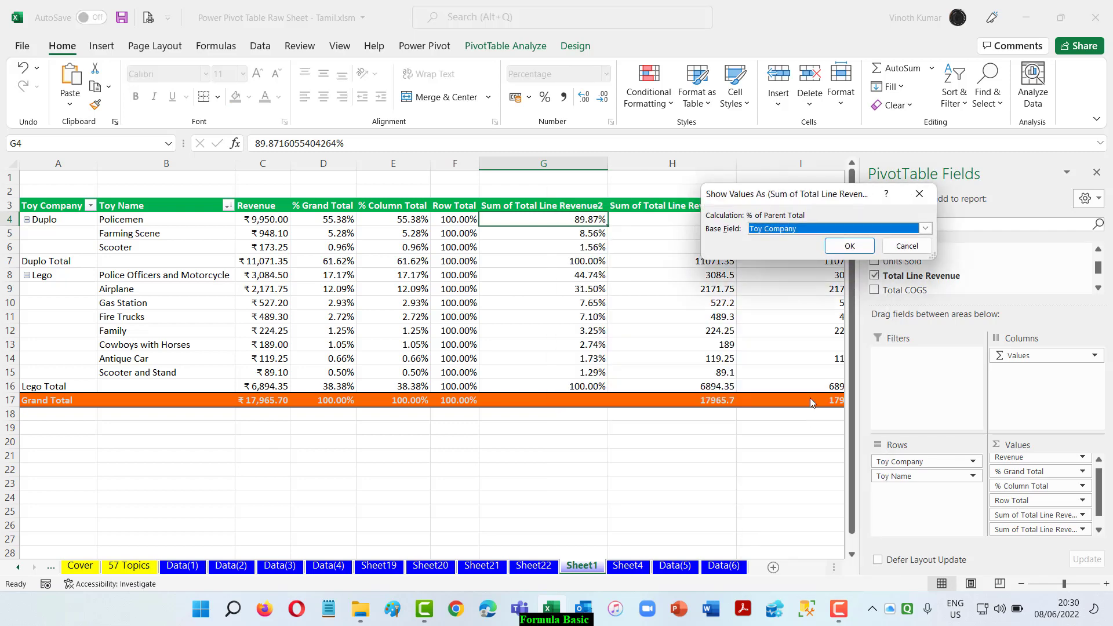
{"action": "left_click", "coordinate": [926, 228]}
{"action": "left_click", "coordinate": [837, 257]}
{"action": "left_click", "coordinate": [854, 250]}
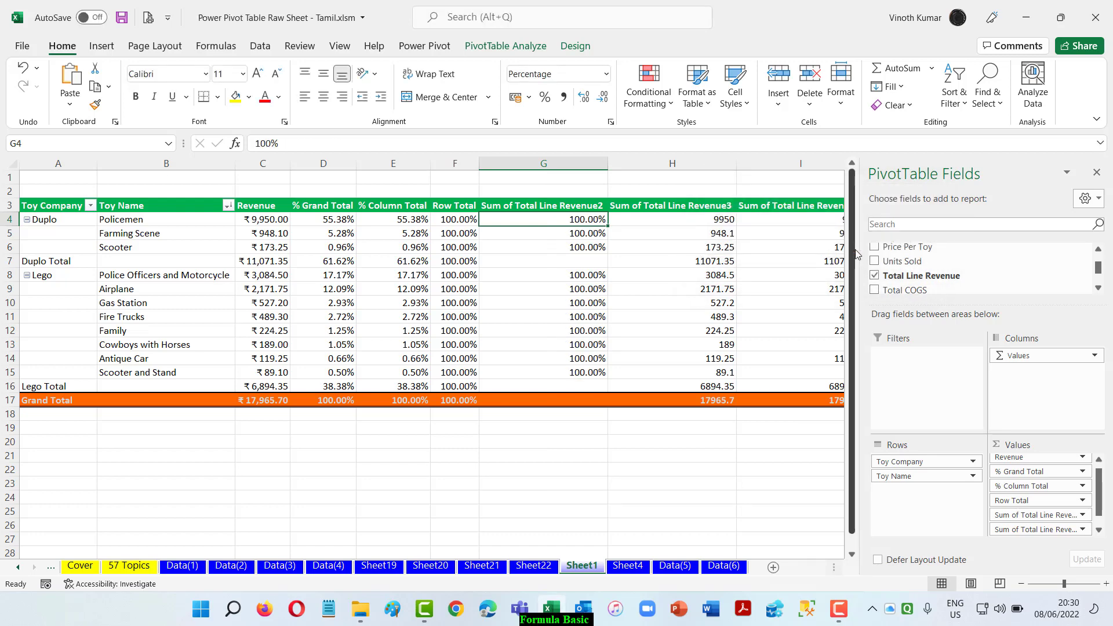
Set the base field of the Sum of Total Line Revenue2 column's % of Parent Total calculation back to Toy Company
{"action": "right_click", "coordinate": [531, 222]}
{"action": "mouse_move", "coordinate": [673, 386]}
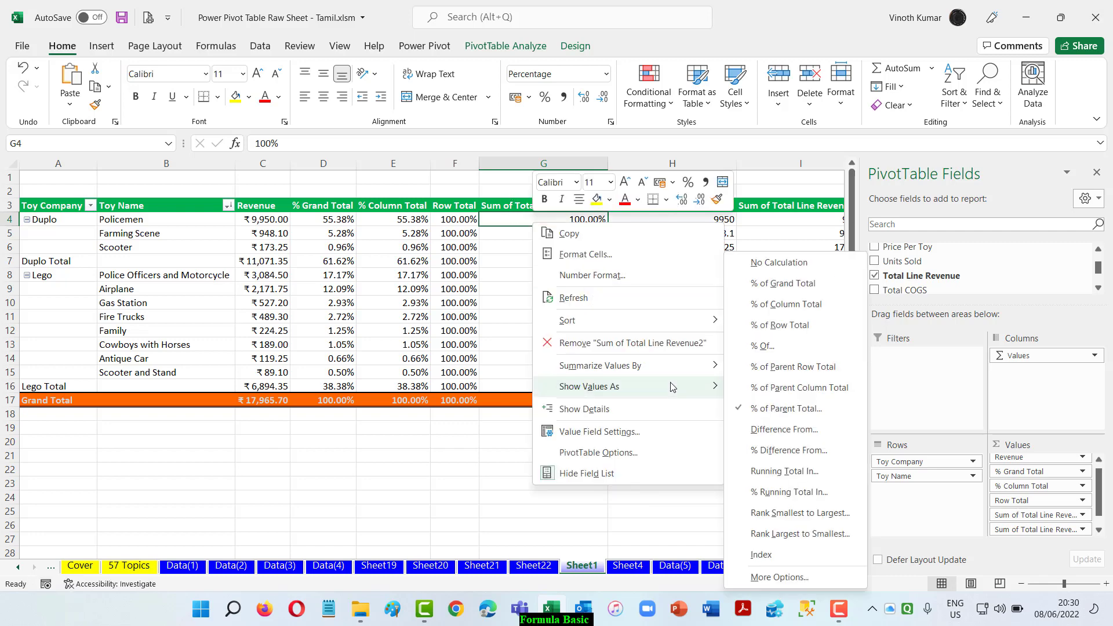
{"action": "left_click", "coordinate": [780, 412]}
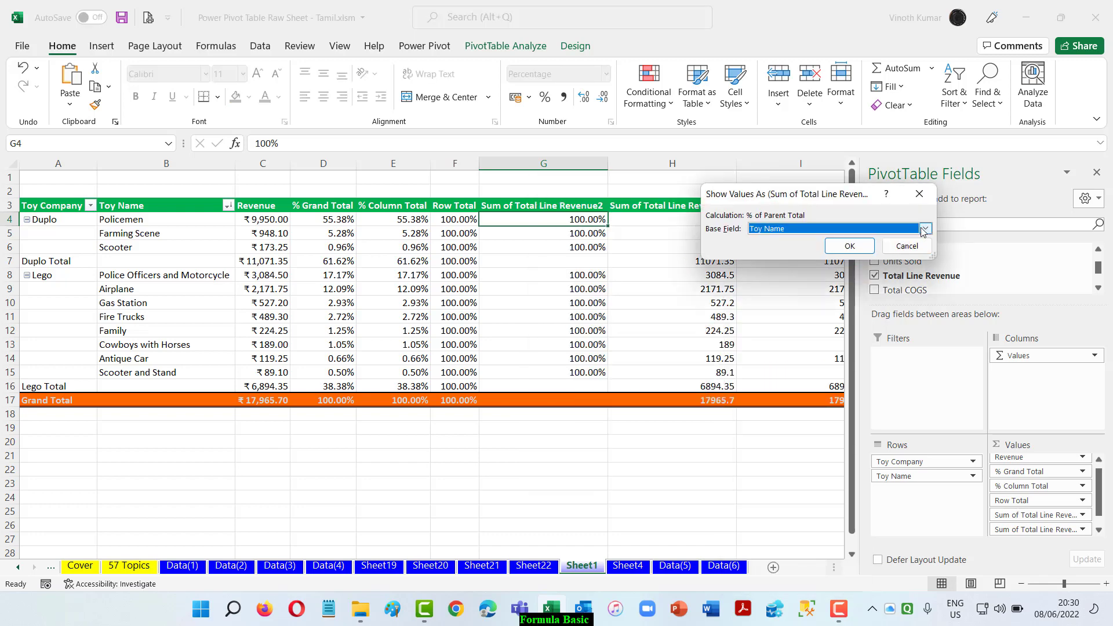
{"action": "left_click", "coordinate": [923, 230]}
{"action": "left_click", "coordinate": [841, 242]}
{"action": "left_click", "coordinate": [849, 246]}
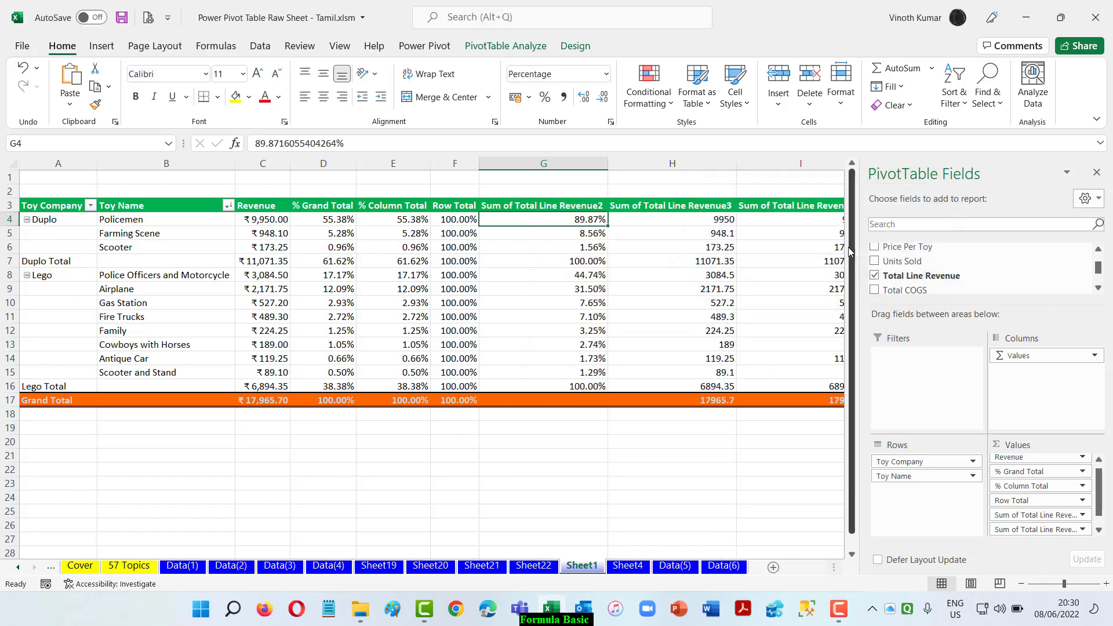
Rename the Sum of Total Line Revenue2 column header as % Parent and AutoFit the column's width
{"action": "left_click", "coordinate": [547, 207]}
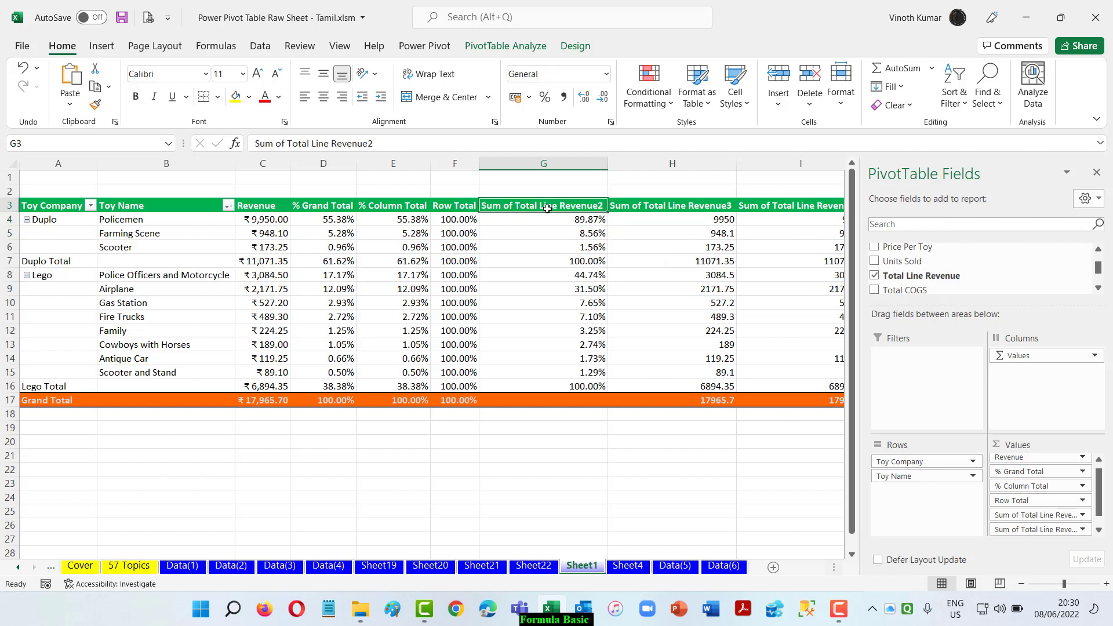
{"action": "type", "text": "%"}
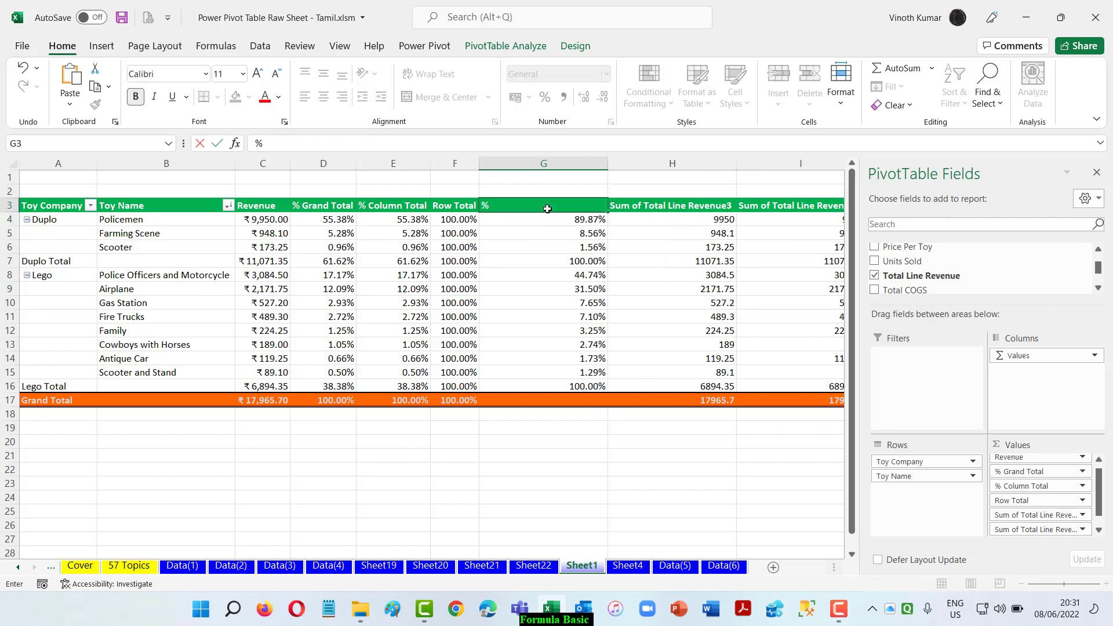
{"action": "type", "text": " Partent"}
{"action": "key", "text": "BackSpace"}
{"action": "key", "text": "BackSpace"}
{"action": "key", "text": "BackSpace"}
{"action": "type", "text": "ent"}
{"action": "key", "text": "Return"}
{"action": "key", "text": "alt+o"}
{"action": "key", "text": "c"}
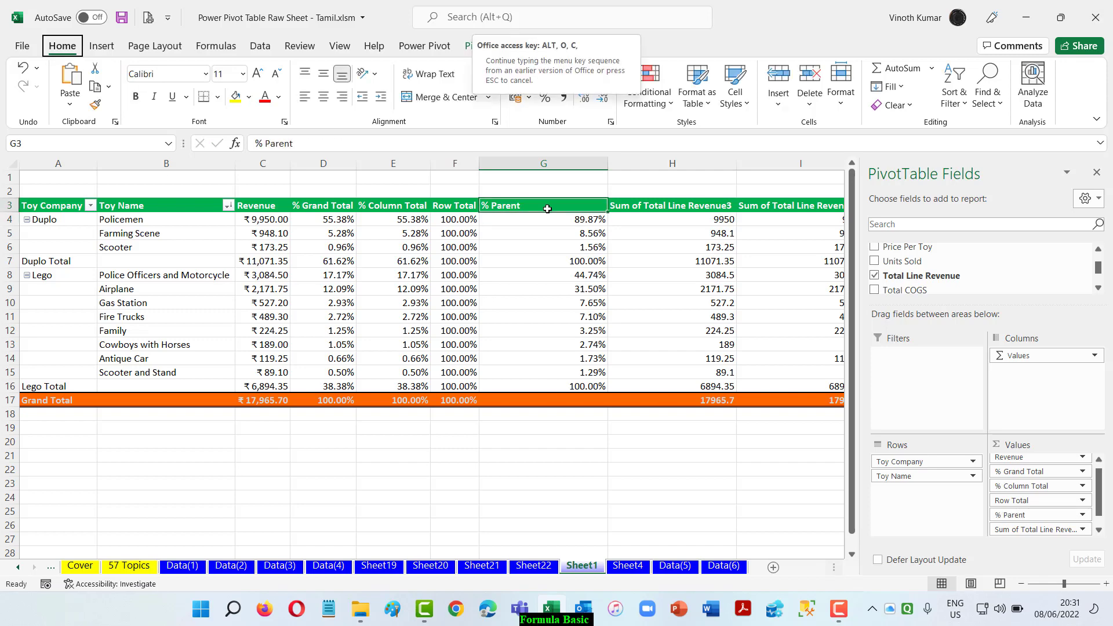
{"action": "key", "text": "a"}
Rename the Sum of Total Line Revenue3 header as % Parent Column and the Sum of Total Line Revenue4 header as % Parent Row
{"action": "left_click", "coordinate": [547, 208]}
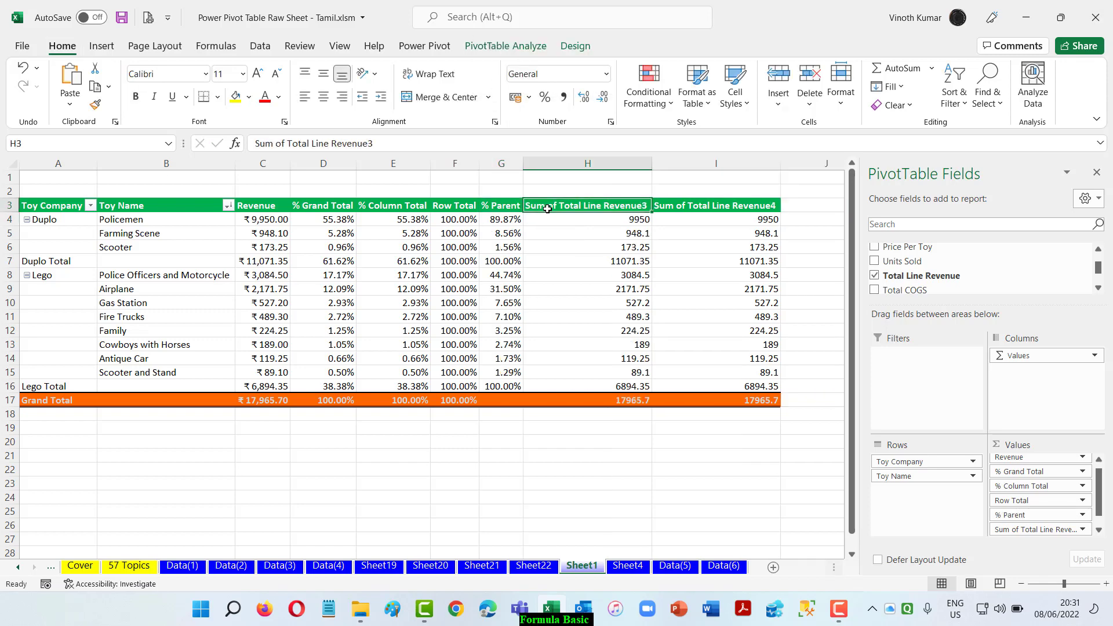
{"action": "type", "text": "% Pa"}
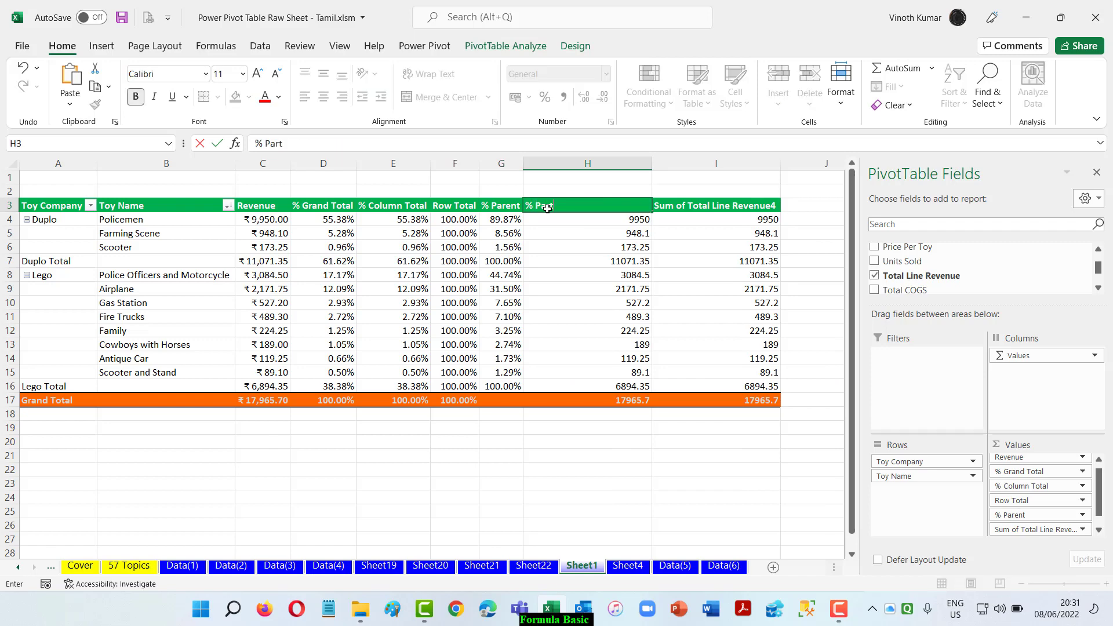
{"action": "type", "text": "rent Column"}
{"action": "key", "text": "Tab"}
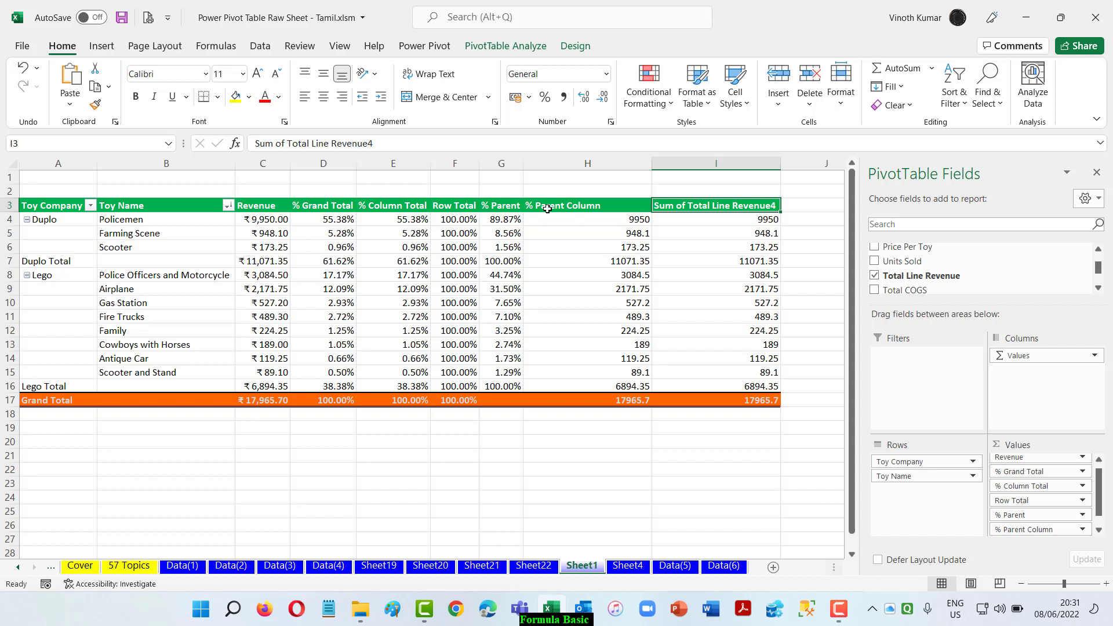
{"action": "type", "text": "% Parte"}
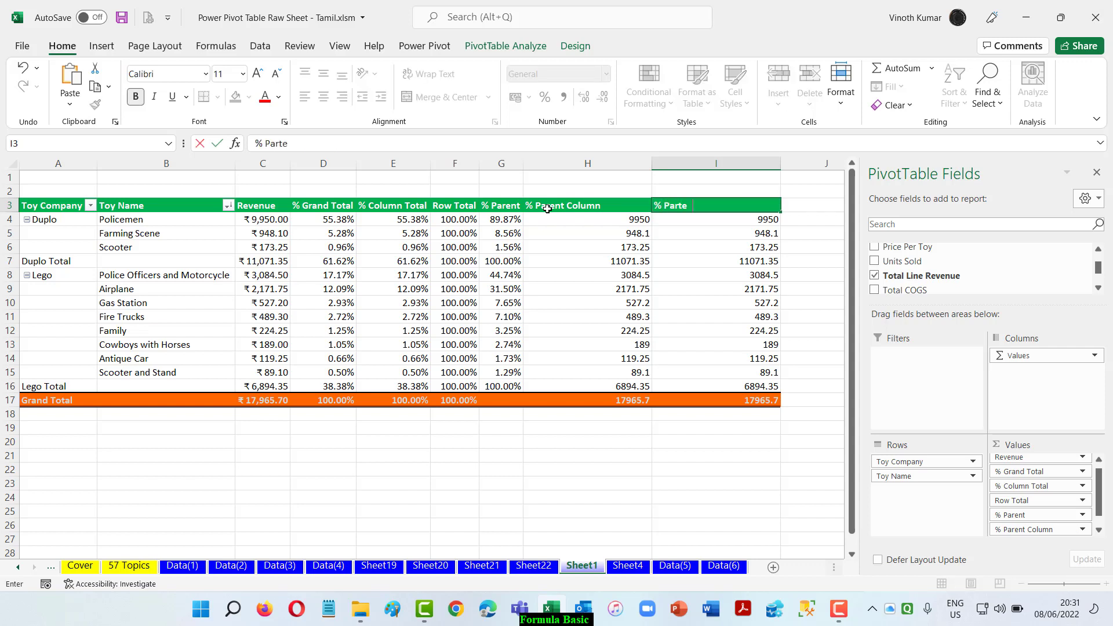
{"action": "type", "text": "nt"}
{"action": "key", "text": "BackSpace"}
{"action": "key", "text": "BackSpace"}
{"action": "key", "text": "BackSpace"}
{"action": "key", "text": "BackSpace"}
{"action": "type", "text": "ent Row"}
AutoFit the widths of the % Parent Column and % Parent Row columns
{"action": "left_click", "coordinate": [547, 209]}
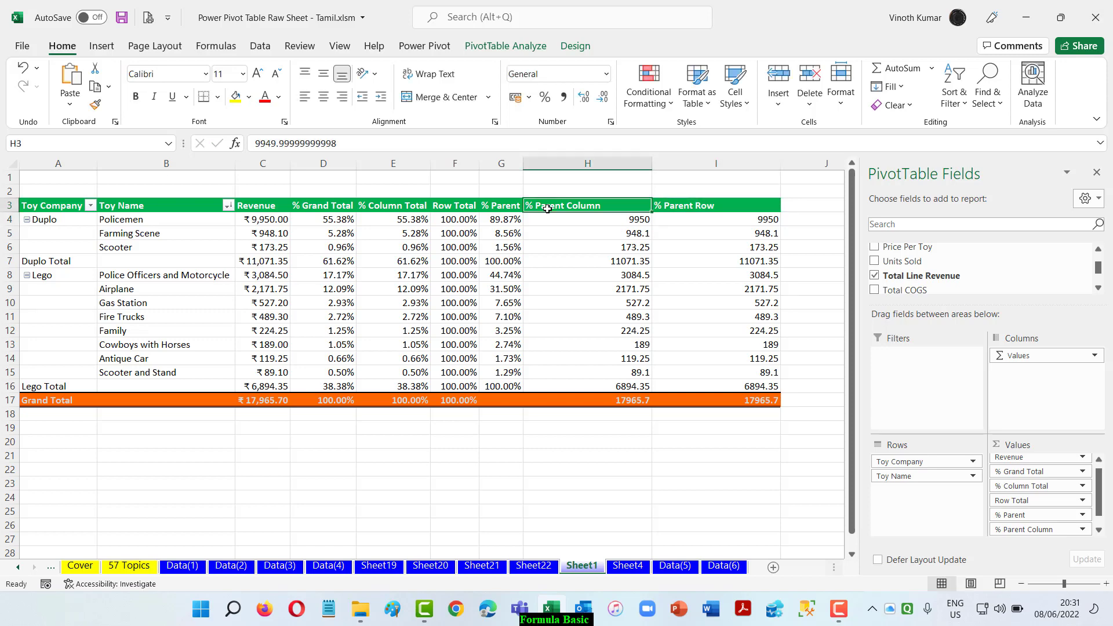
{"action": "key", "text": "shift+Right"}
{"action": "key", "text": "ctrl+shift+Down"}
{"action": "key", "text": "alt+h"}
{"action": "key", "text": "o"}
{"action": "key", "text": "i"}
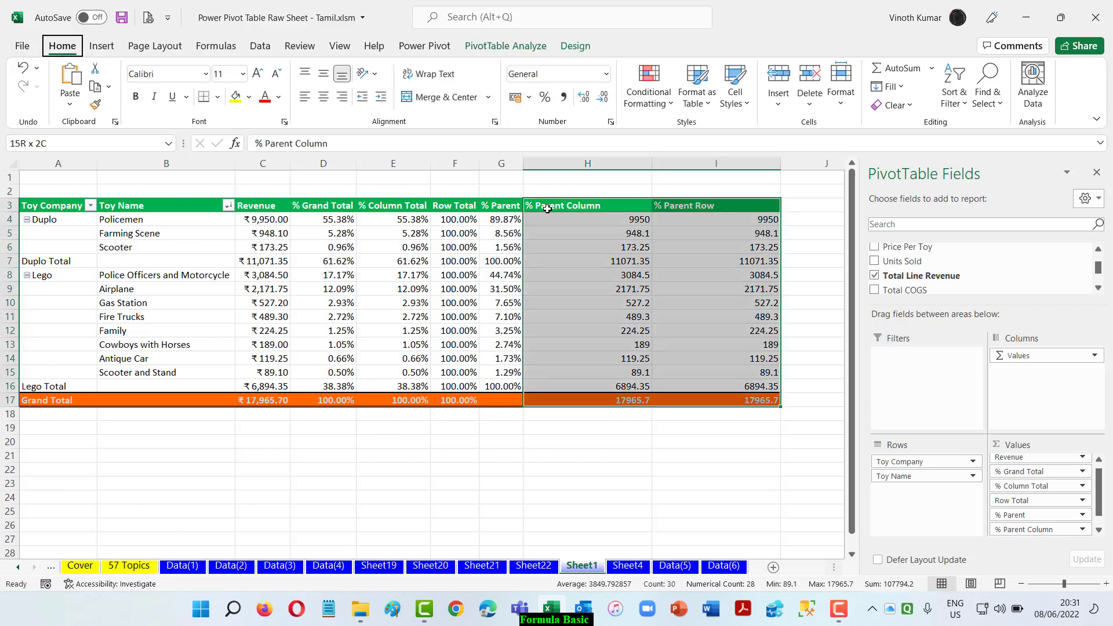
Try the % of Parent Column Total calculation on the % Parent Column field and remove that field from the PivotTable
{"action": "left_click", "coordinate": [546, 221]}
{"action": "right_click", "coordinate": [545, 221]}
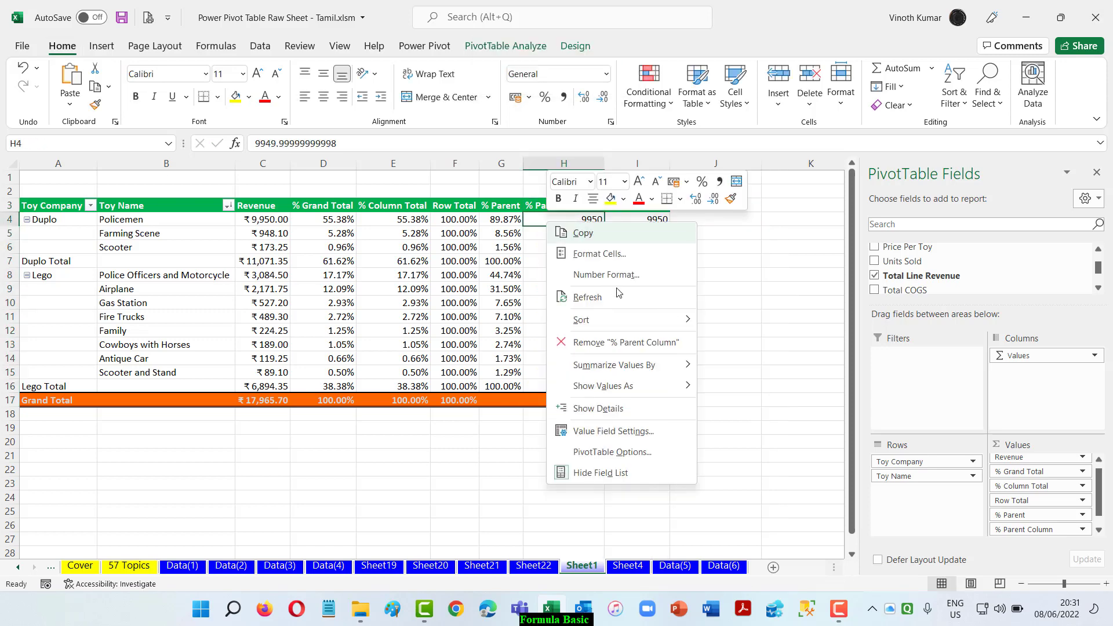
{"action": "mouse_move", "coordinate": [665, 393]}
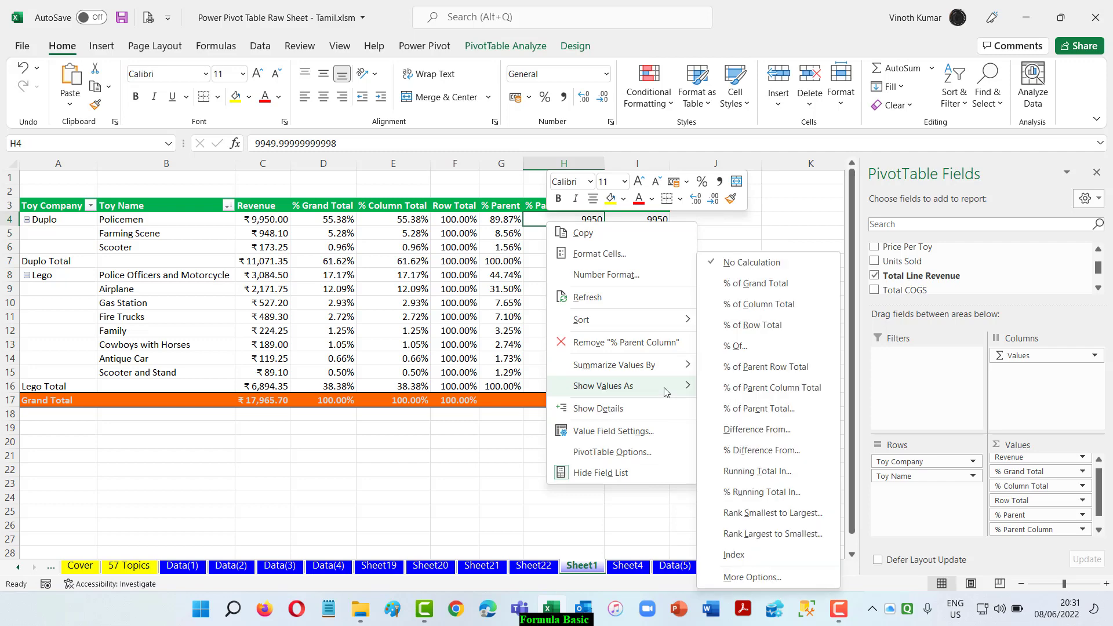
{"action": "left_click", "coordinate": [798, 394]}
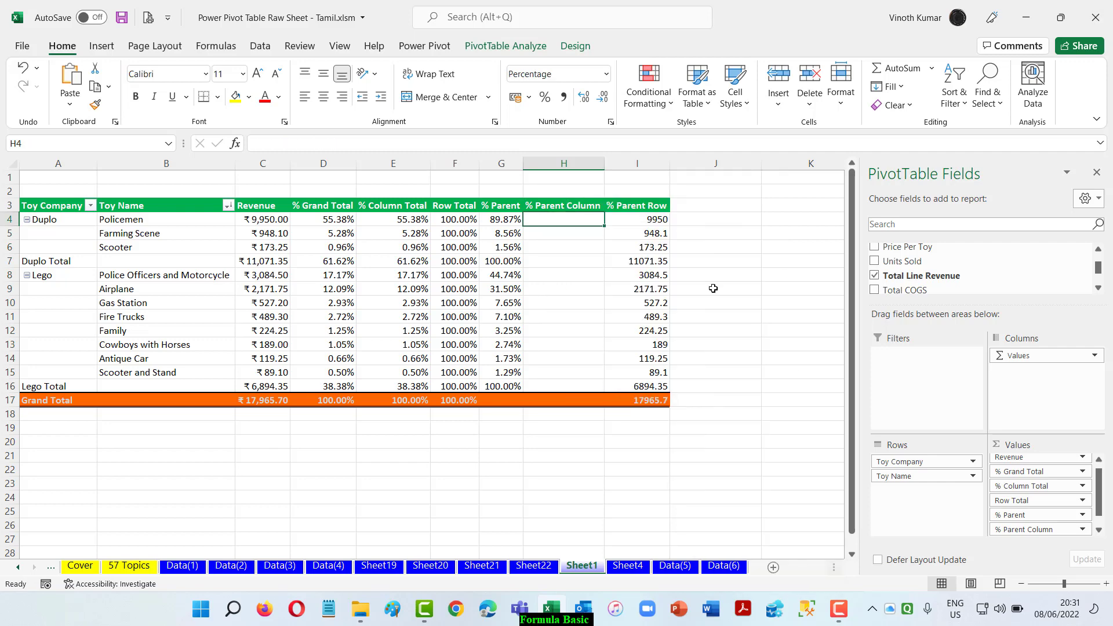
{"action": "right_click", "coordinate": [570, 217]}
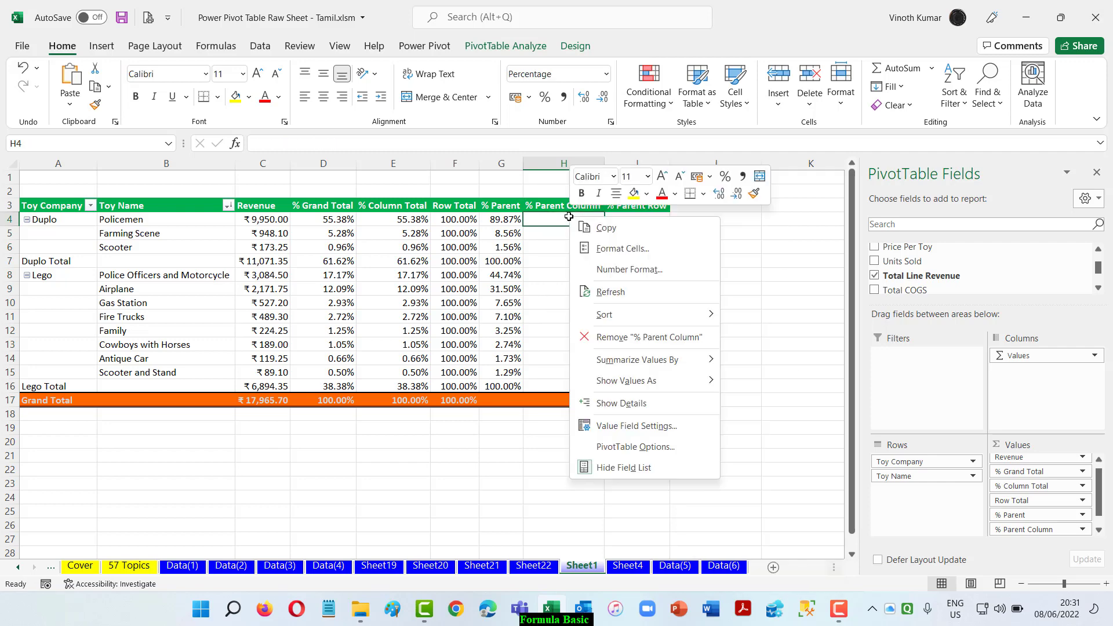
{"action": "left_click", "coordinate": [683, 347]}
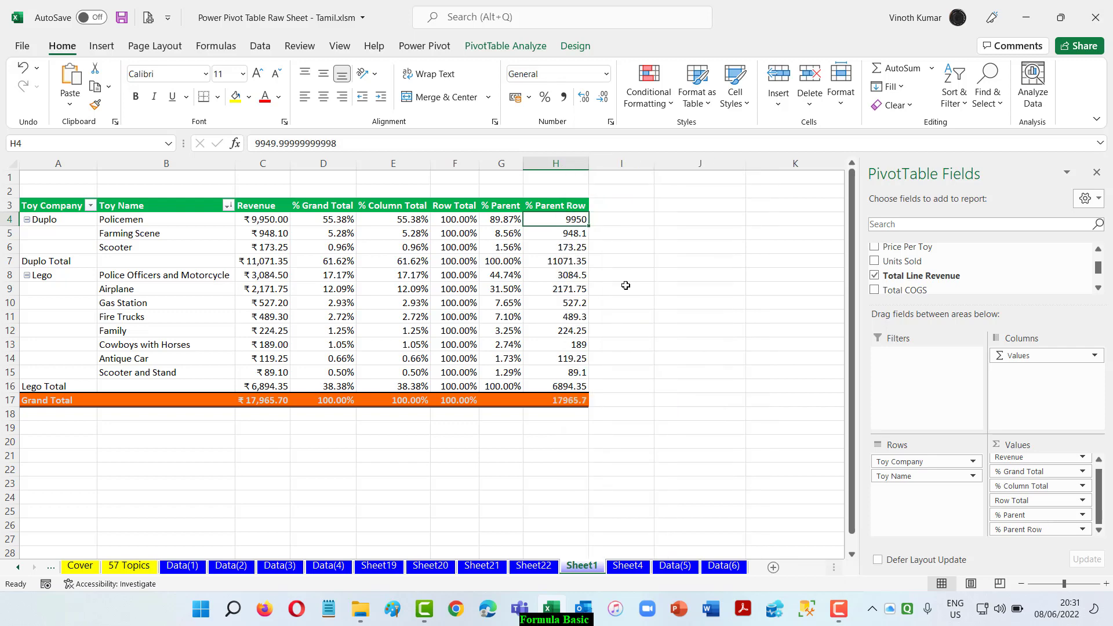
Show the % Parent Row column's values as % of Parent Column Total
{"action": "right_click", "coordinate": [571, 219]}
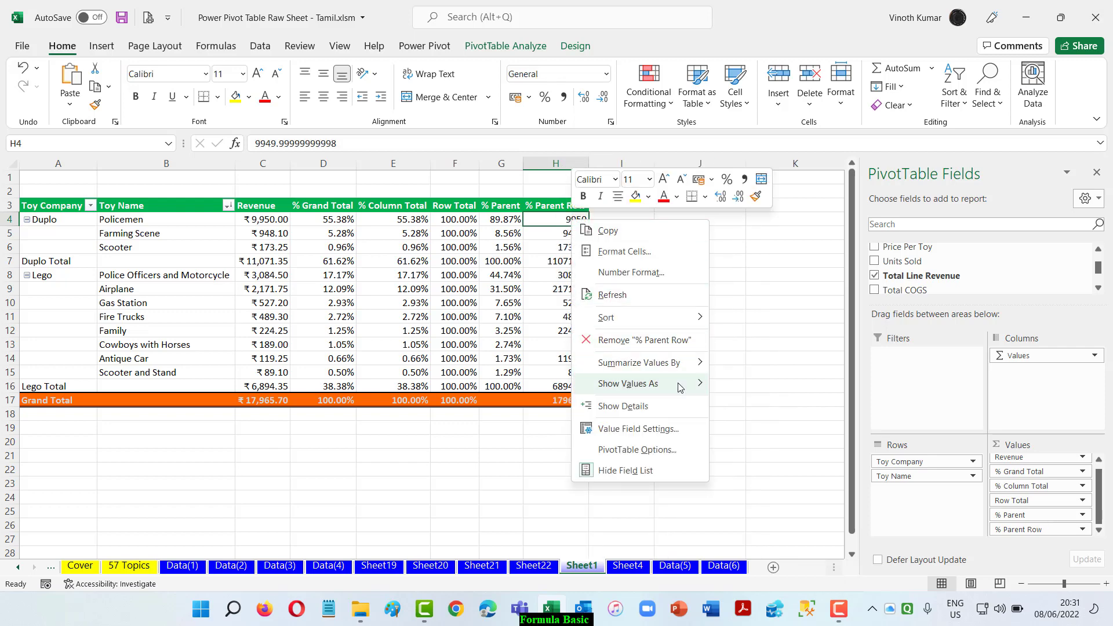
{"action": "mouse_move", "coordinate": [683, 386]}
{"action": "left_click", "coordinate": [801, 390]}
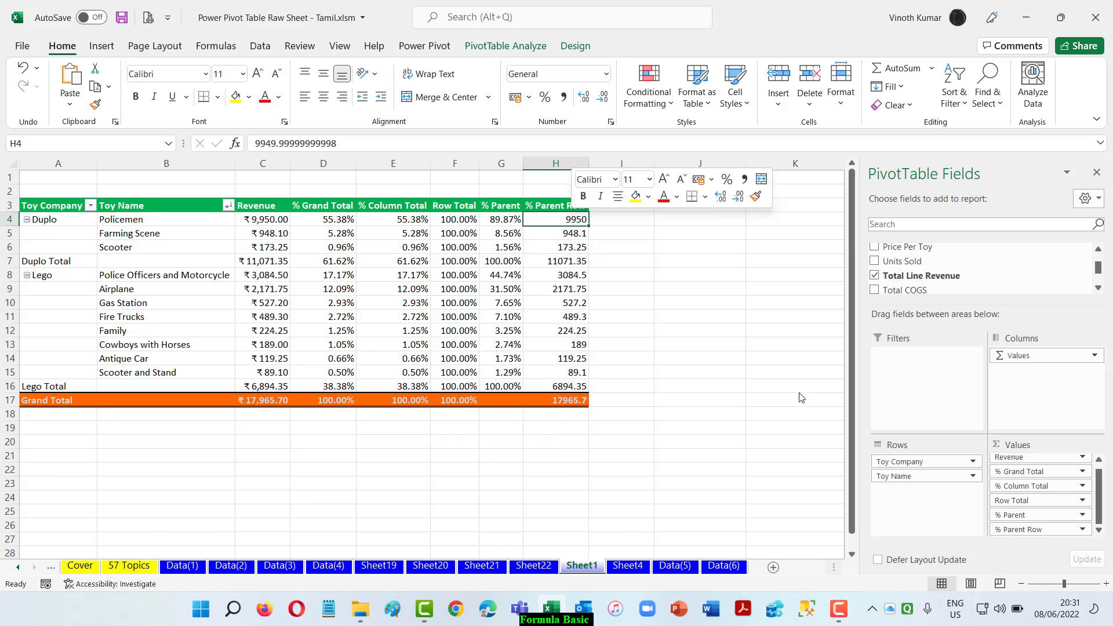
Show the % Parent Row column's values as % of Parent Row Total
{"action": "right_click", "coordinate": [571, 221]}
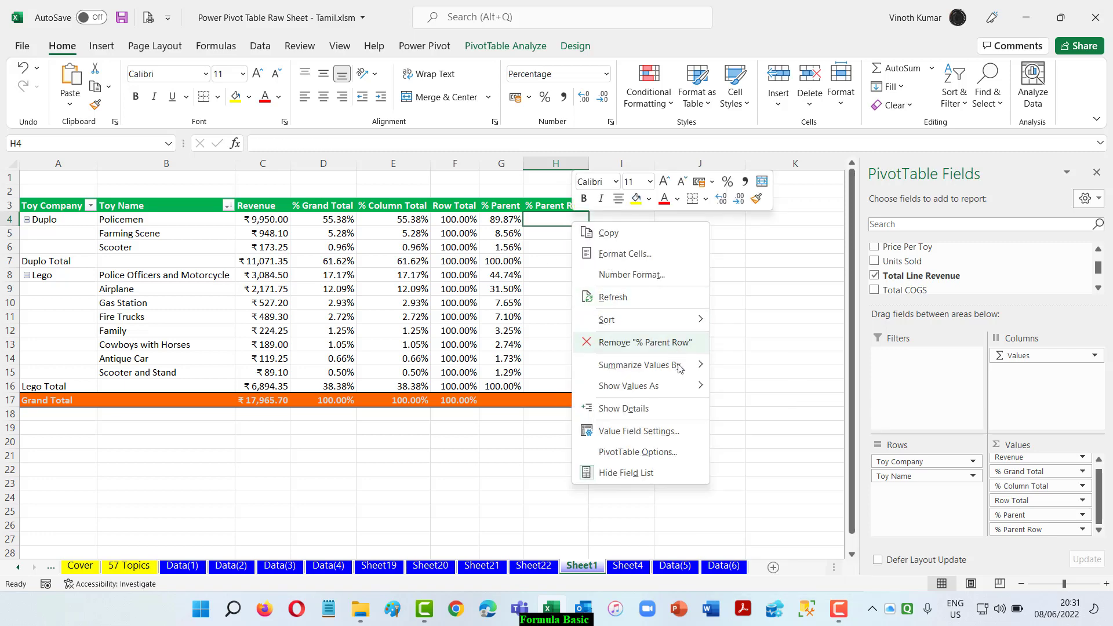
{"action": "mouse_move", "coordinate": [696, 386]}
{"action": "left_click", "coordinate": [778, 367]}
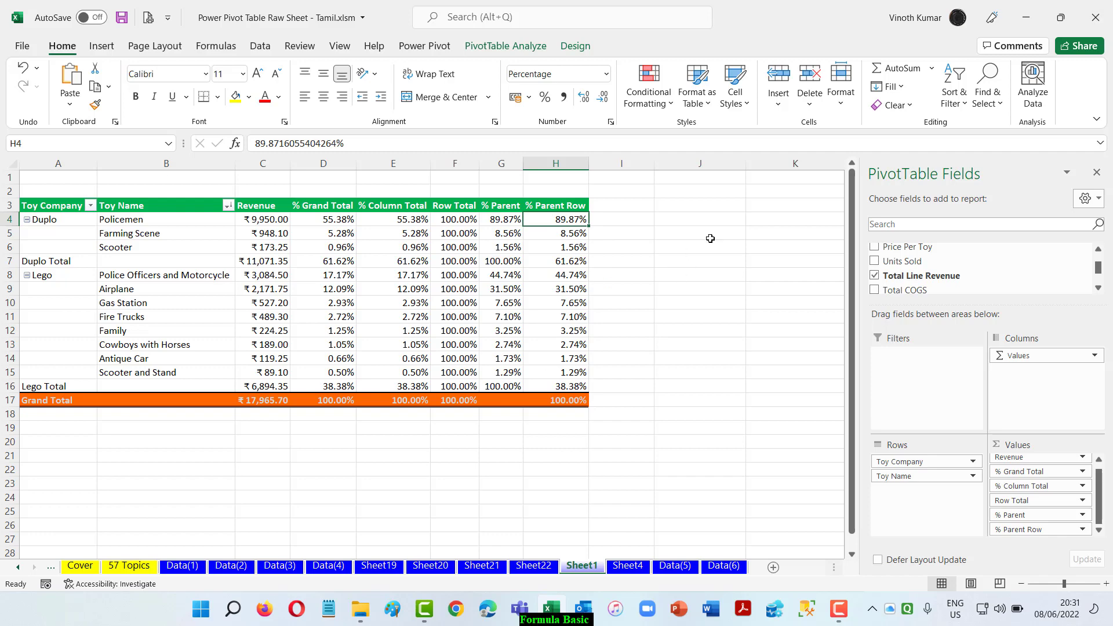
Check the topic list on the Data(5) sheet and add Total Line Revenue as the first Values field of Sheet1's PivotTable
{"action": "left_click", "coordinate": [675, 566]}
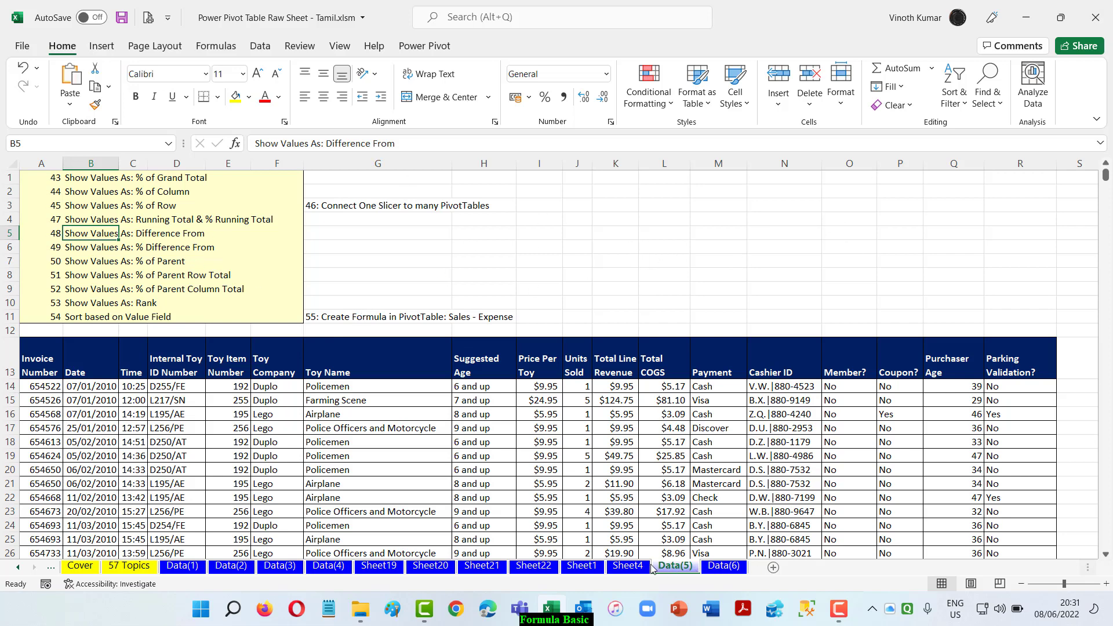
{"action": "key", "text": "ctrl+Page_Up"}
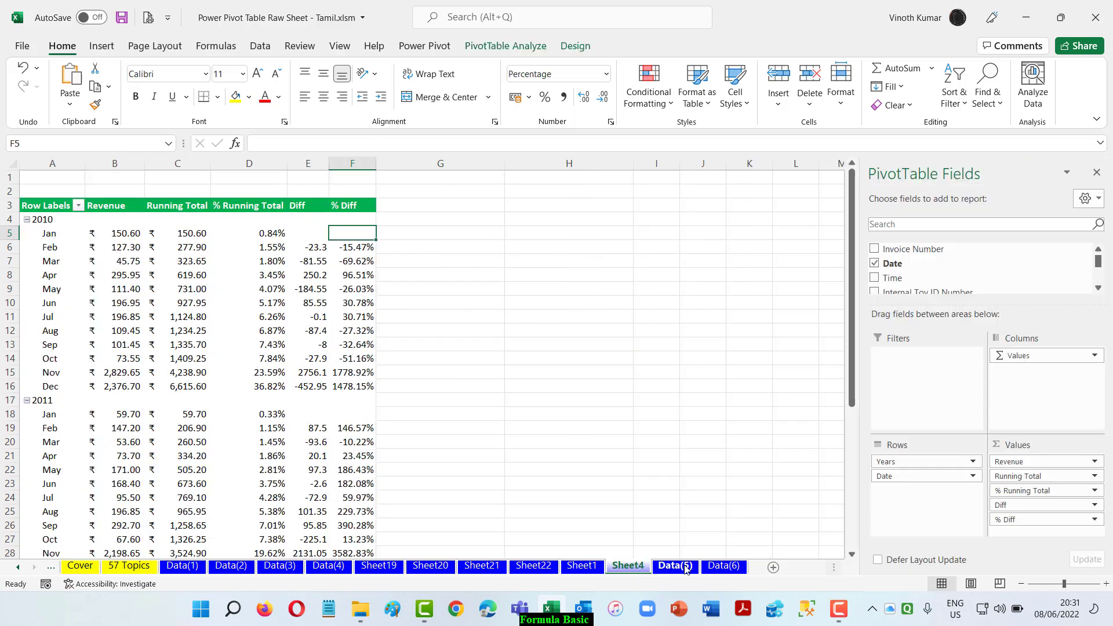
{"action": "left_click", "coordinate": [686, 566]}
{"action": "left_click", "coordinate": [571, 567]}
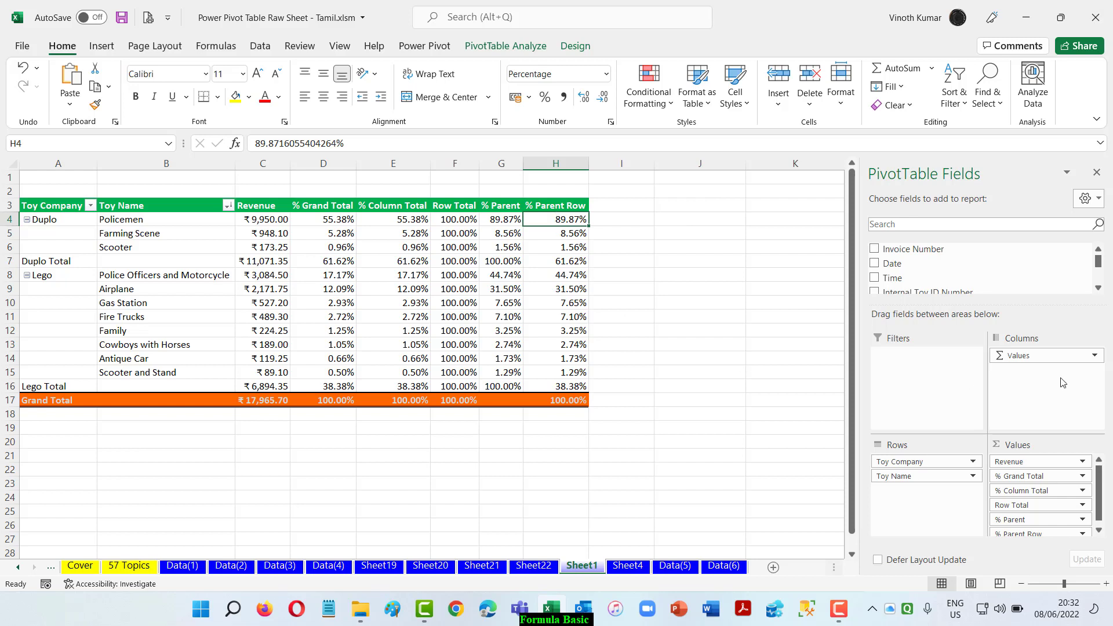
{"action": "left_click_drag", "start_coordinate": [1099, 488], "coordinate": [1102, 499]}
{"action": "scroll", "coordinate": [1026, 288], "scroll_direction": "down", "scroll_amount": 2}
{"action": "scroll", "coordinate": [1031, 283], "scroll_direction": "down", "scroll_amount": 2}
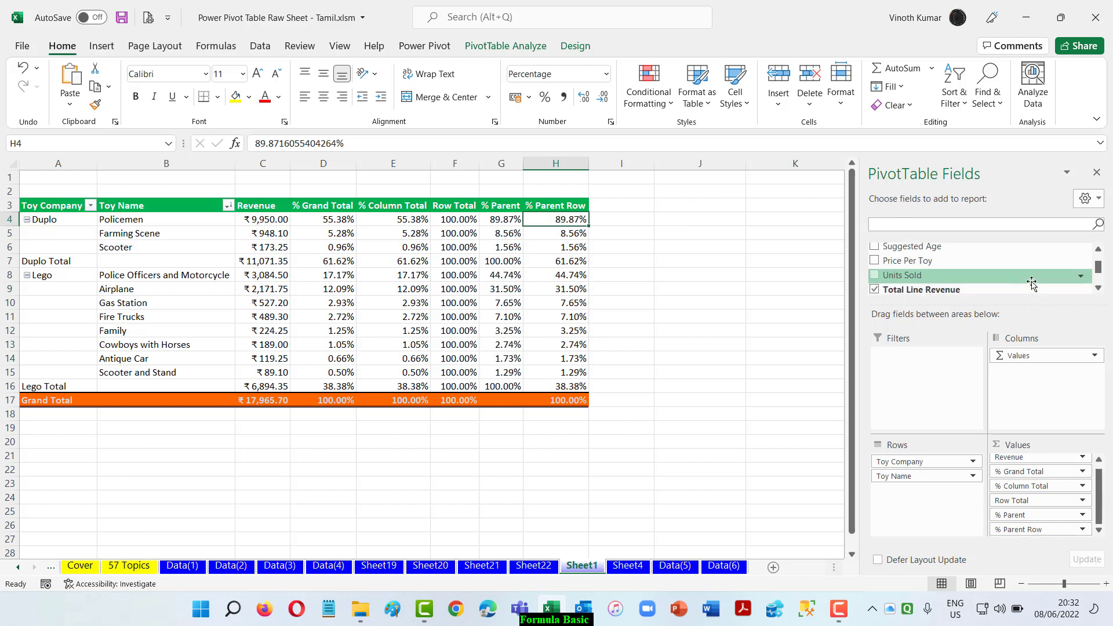
{"action": "left_click_drag", "start_coordinate": [985, 258], "coordinate": [1034, 535]}
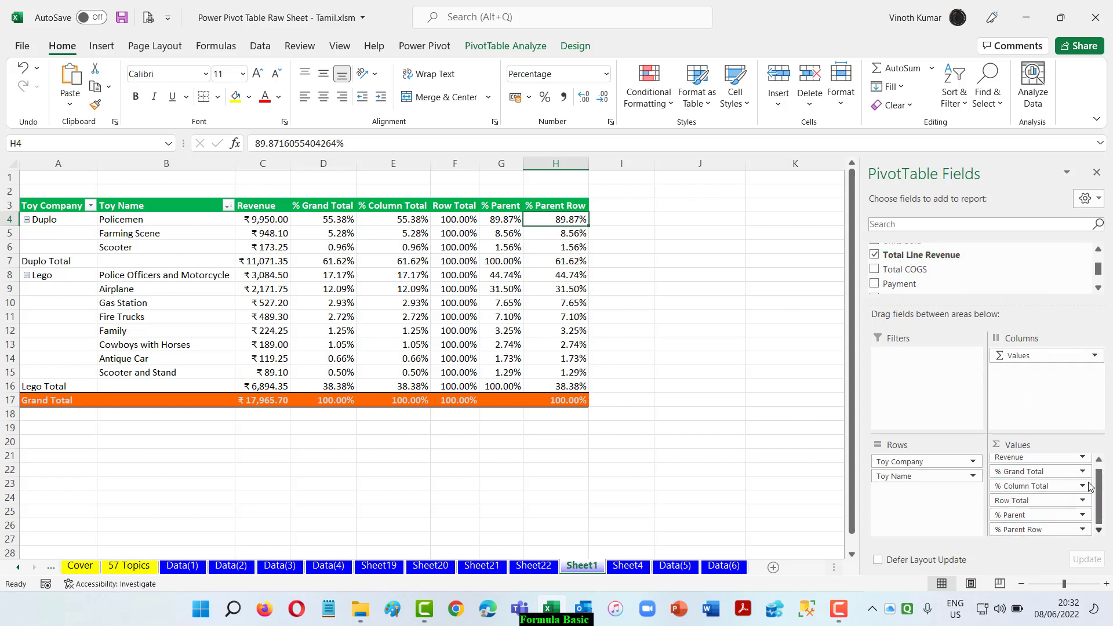
{"action": "mouse_move", "coordinate": [922, 256]}
{"action": "left_mouse_down"}
{"action": "mouse_move", "coordinate": [985, 310]}
{"action": "mouse_move", "coordinate": [1049, 484]}
{"action": "mouse_move", "coordinate": [1052, 463]}
{"action": "left_mouse_up"}
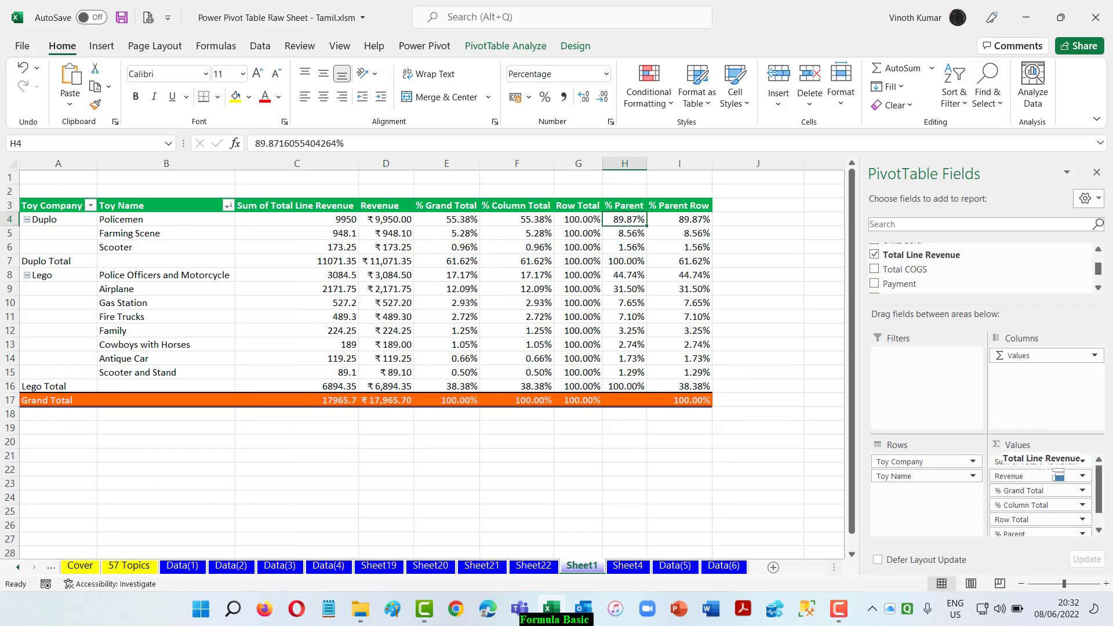
Show the Sum of Total Line Revenue column's values as Rank Smallest to Largest with Toy Name as the base field
{"action": "left_click", "coordinate": [316, 200]}
{"action": "right_click", "coordinate": [316, 200]}
{"action": "mouse_move", "coordinate": [426, 307]}
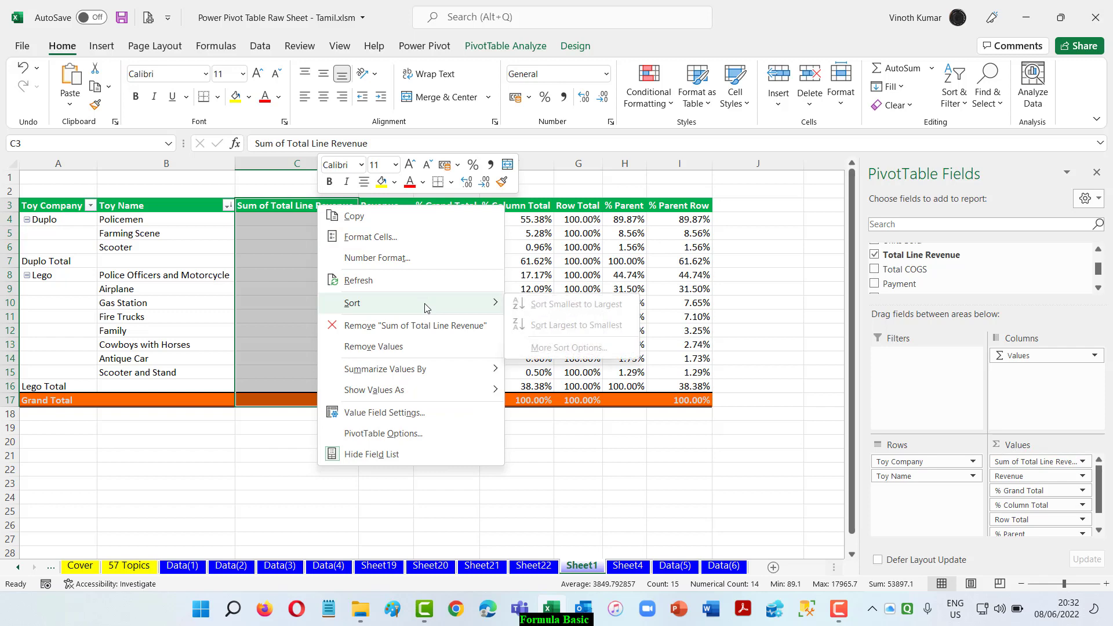
{"action": "mouse_move", "coordinate": [432, 397]}
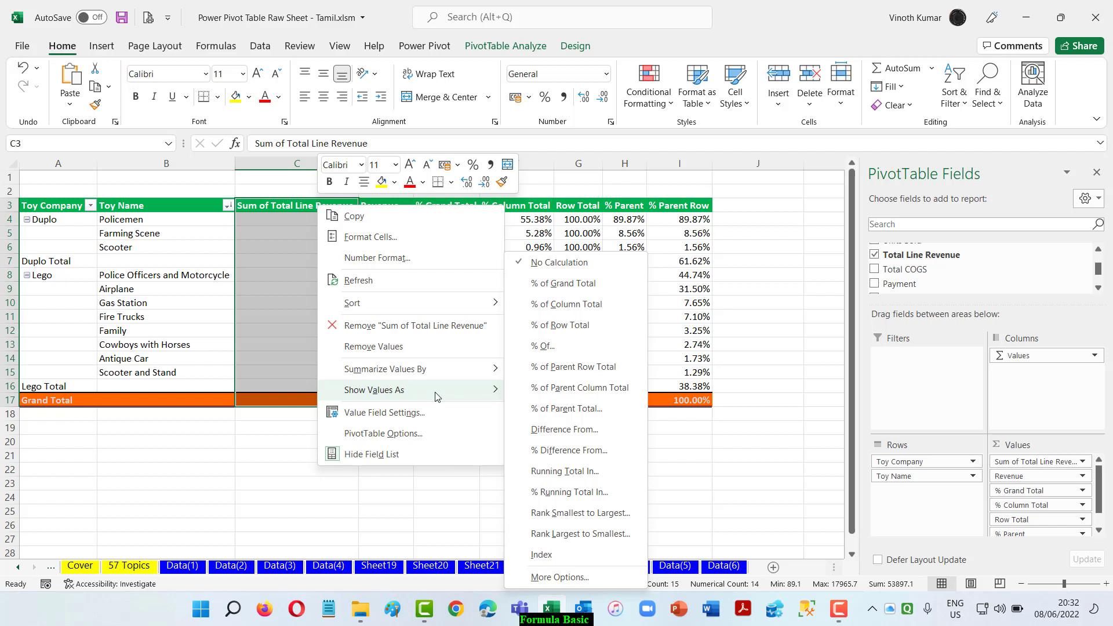
{"action": "left_click", "coordinate": [582, 513]}
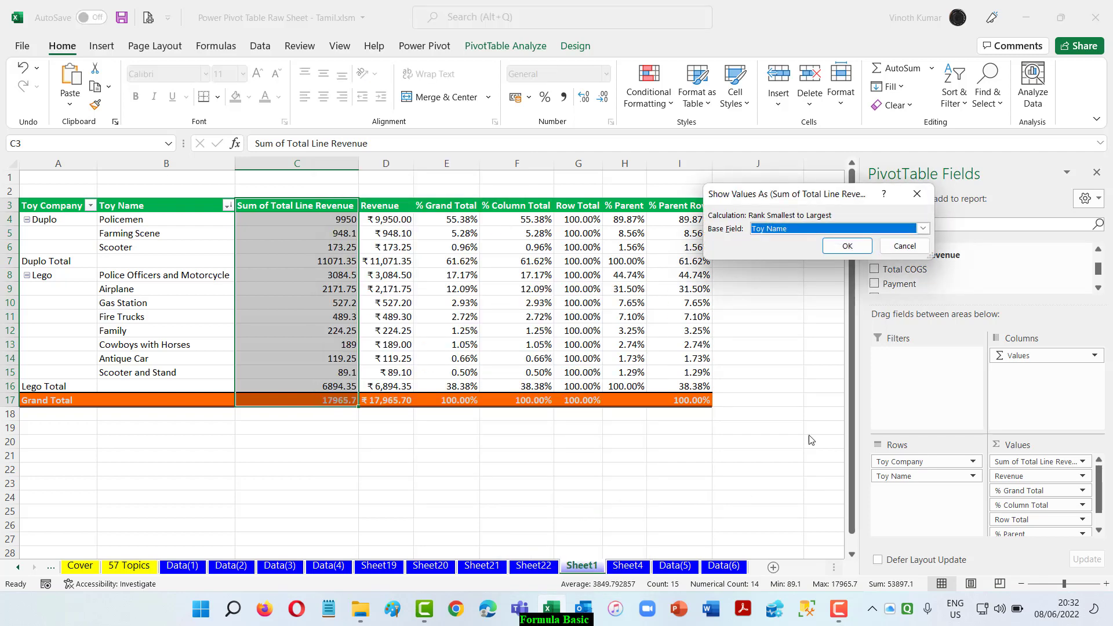
{"action": "left_click", "coordinate": [923, 229]}
{"action": "left_click", "coordinate": [875, 257]}
{"action": "left_click", "coordinate": [861, 245]}
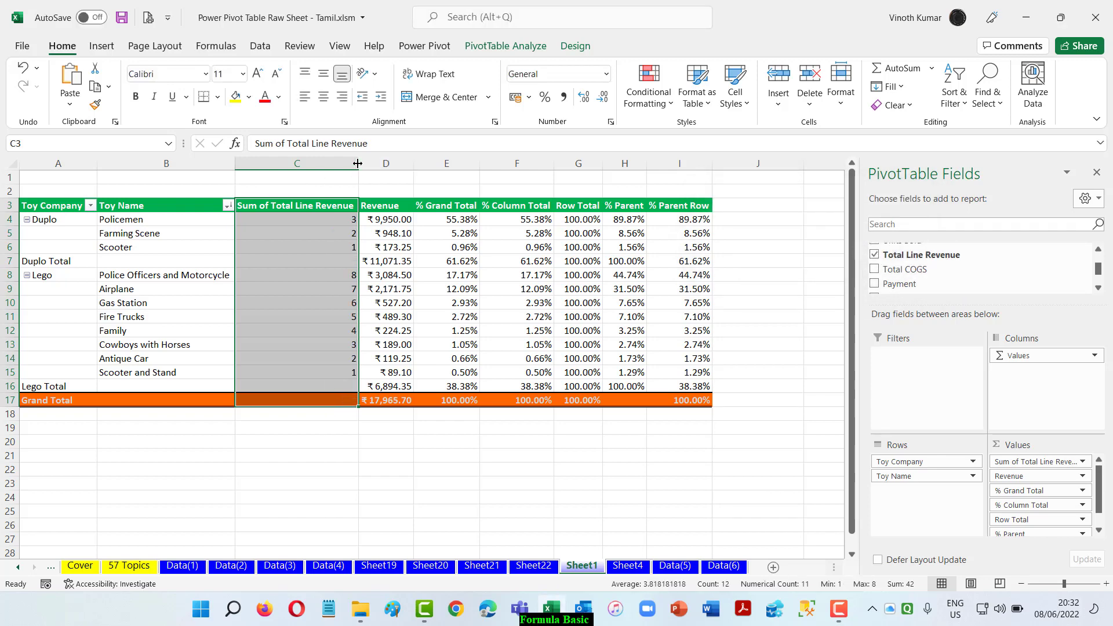
Rename the Sum of Total Line Revenue column header as Rank
{"action": "left_click", "coordinate": [300, 210]}
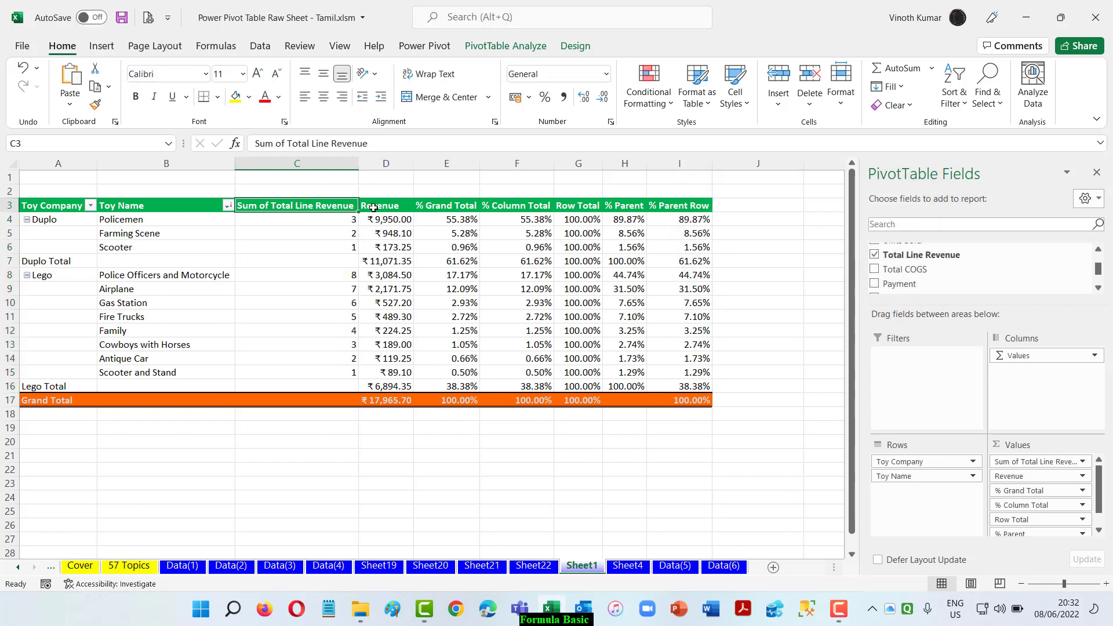
{"action": "type", "text": "Rank"}
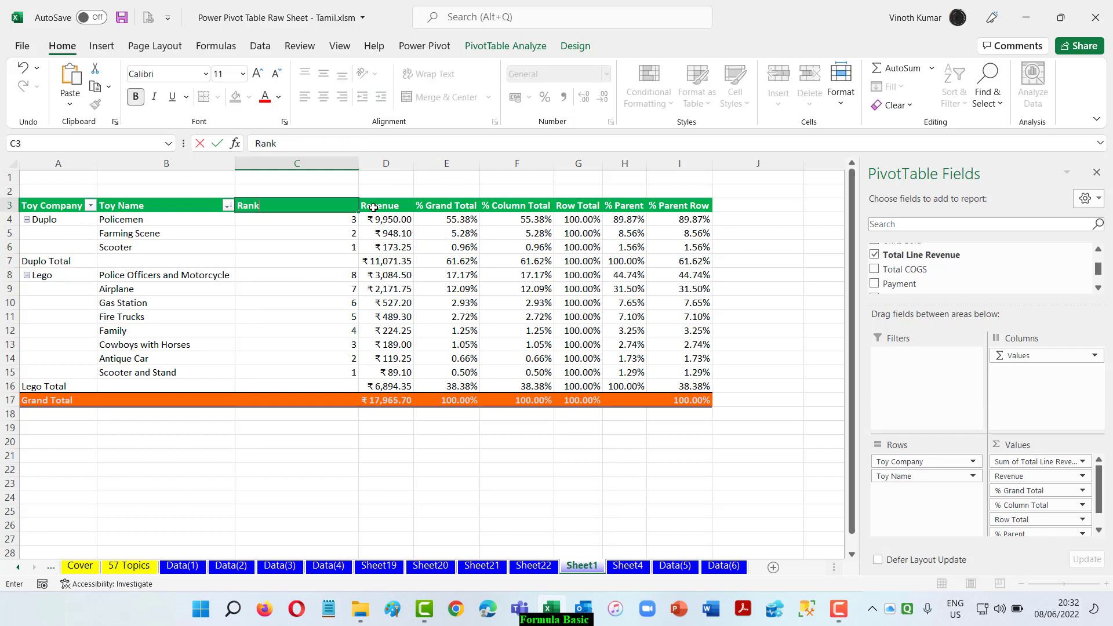
{"action": "key", "text": "ctrl+Return"}
AutoFit the width of column C to the Rank header and its values down to the Lego Total row
{"action": "key", "text": "ctrl+shift+Down"}
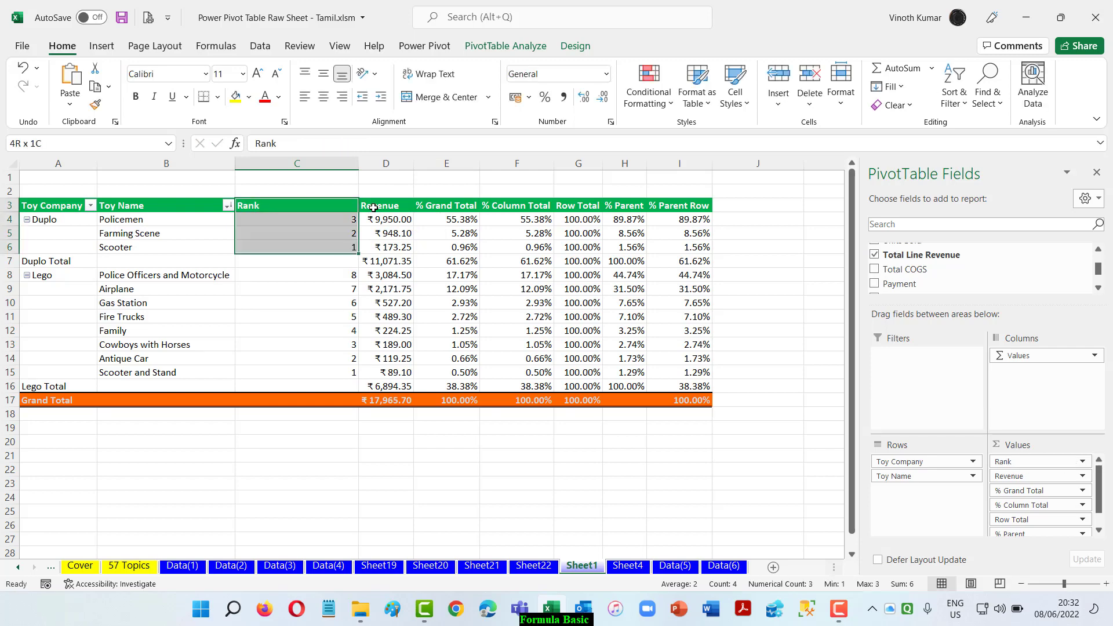
{"action": "key", "text": "shift+Down"}
{"action": "key", "text": "shift+Down"}
{"action": "key", "text": "shift+Down"}
{"action": "key", "text": "shift+Down"}
{"action": "key", "text": "shift+Down"}
{"action": "key", "text": "shift+Down"}
{"action": "key", "text": "shift+Down"}
{"action": "key", "text": "shift+Down"}
{"action": "key", "text": "shift+Down"}
{"action": "key", "text": "shift+Down"}
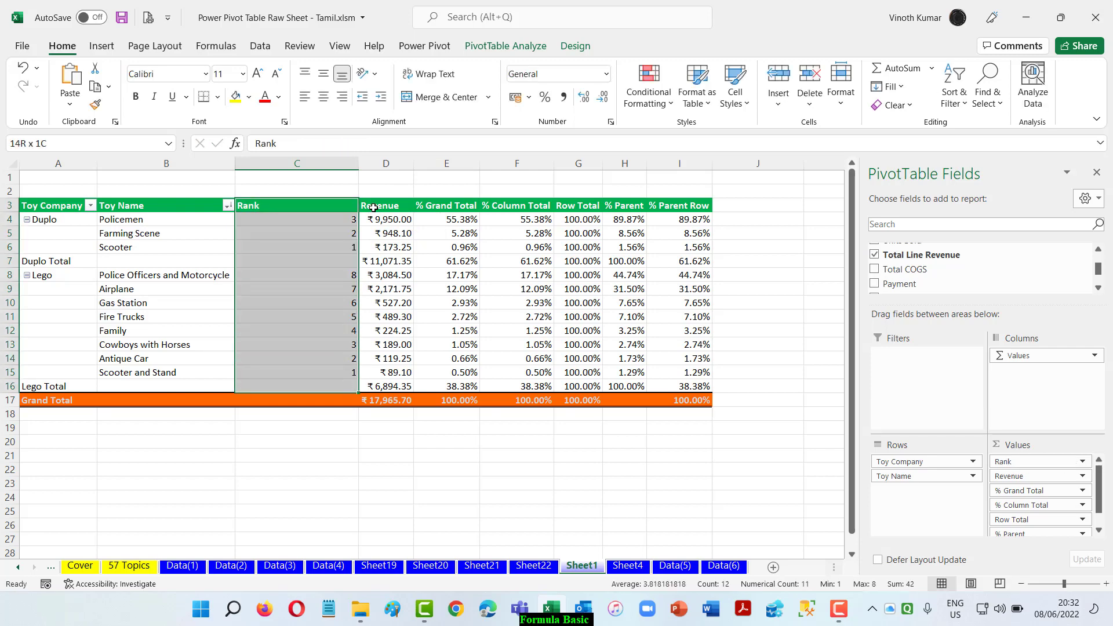
{"action": "key", "text": "alt+o"}
{"action": "key", "text": "c"}
{"action": "key", "text": "a"}
{"action": "key", "text": "Right"}
{"action": "key", "text": "Left"}
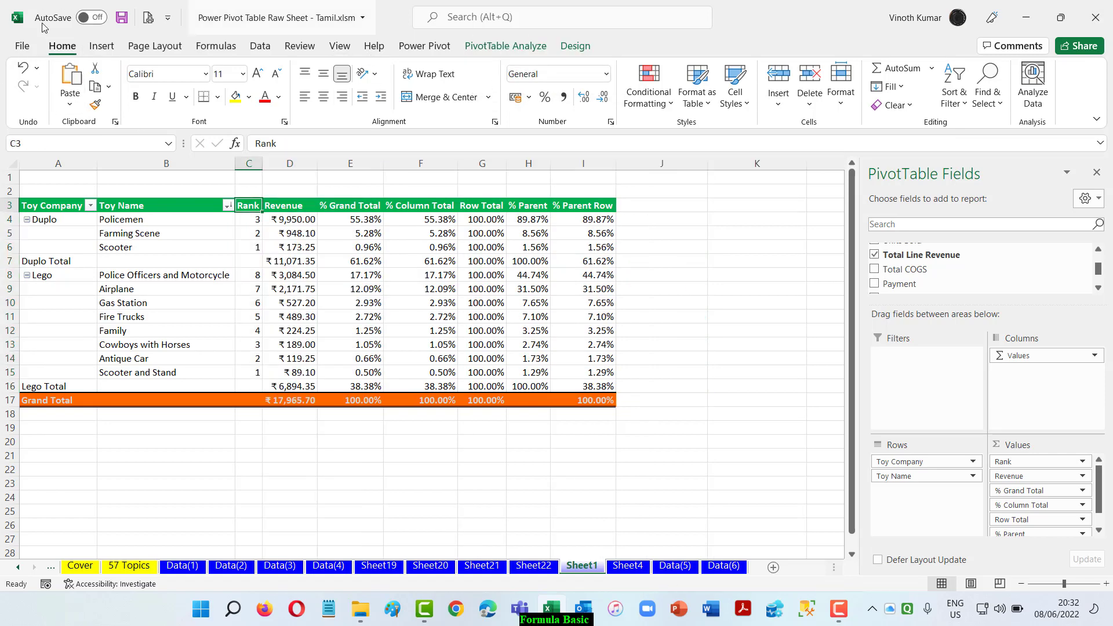
Show the Rank column's values as Rank Largest to Smallest
{"action": "right_click", "coordinate": [248, 220]}
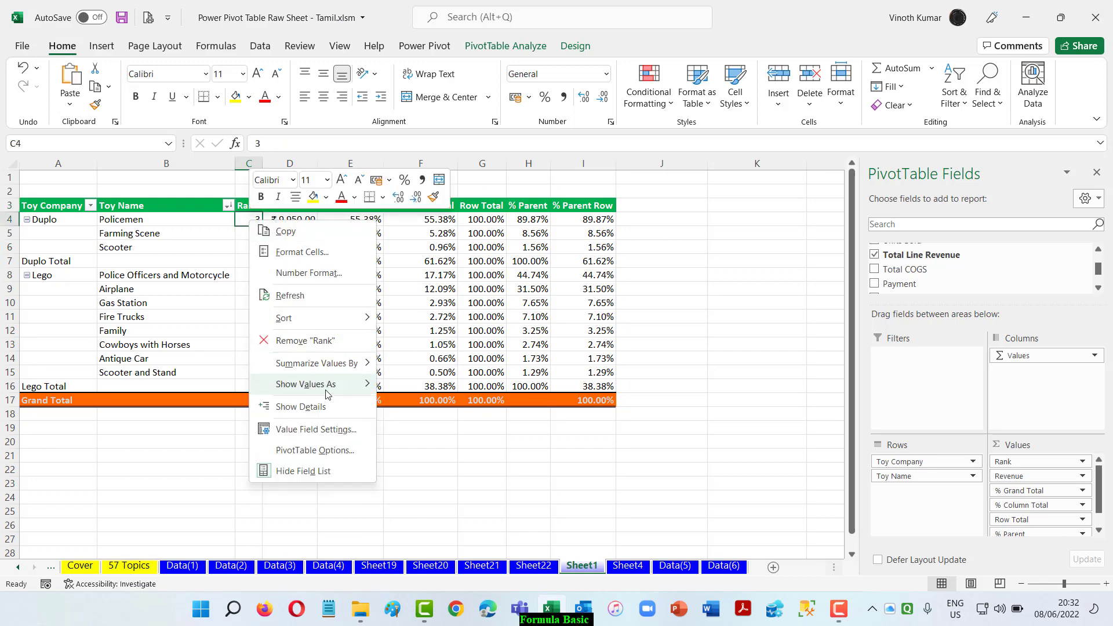
{"action": "mouse_move", "coordinate": [327, 393]}
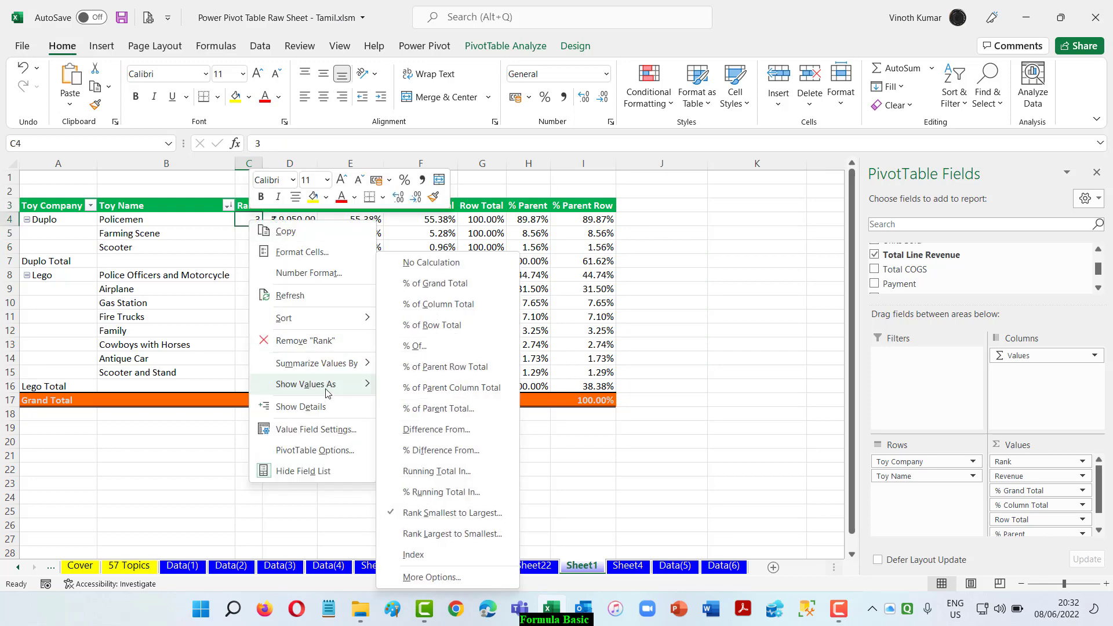
{"action": "left_click", "coordinate": [452, 533]}
{"action": "left_click", "coordinate": [812, 248]}
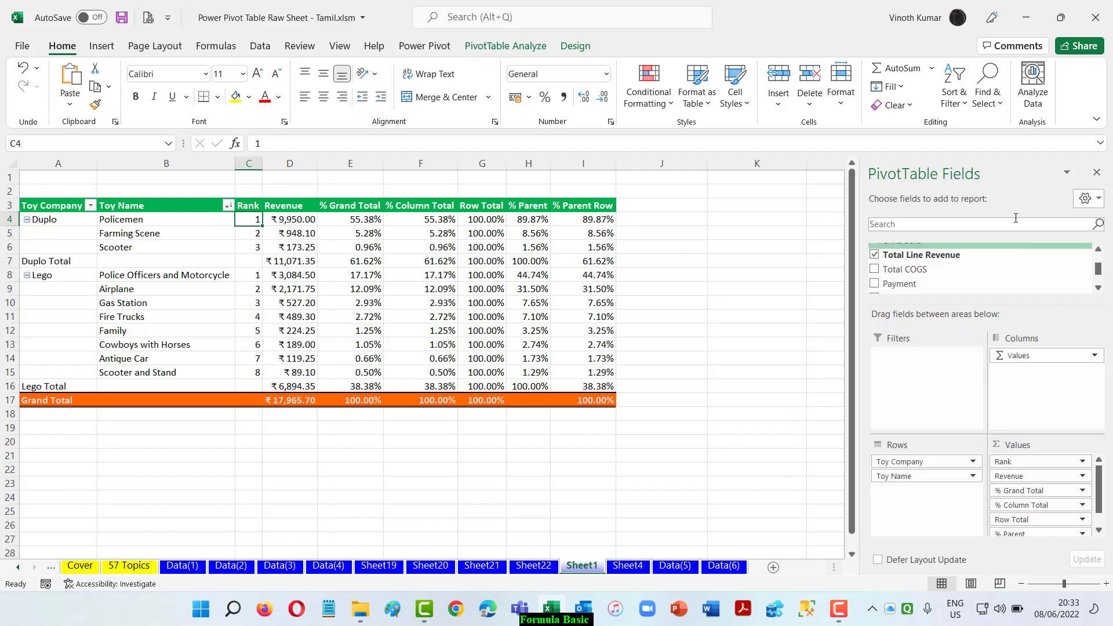
Check the topic list on the Data(5) sheet and start a calculated field named Total Profit in Sheet1's PivotTable
{"action": "left_click", "coordinate": [676, 565]}
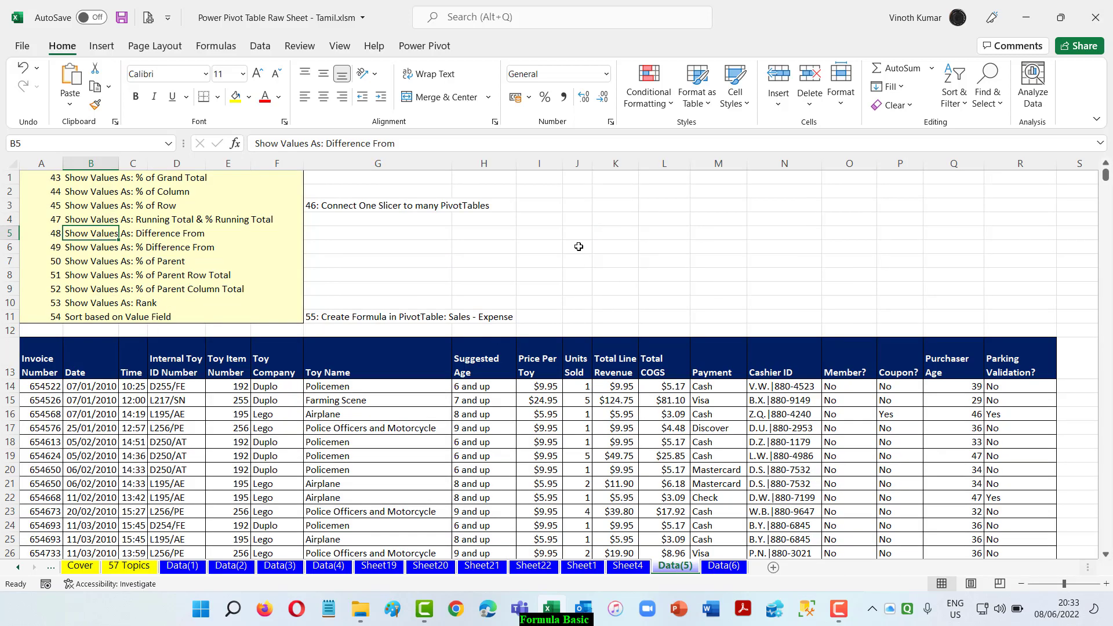
{"action": "left_click", "coordinate": [581, 566]}
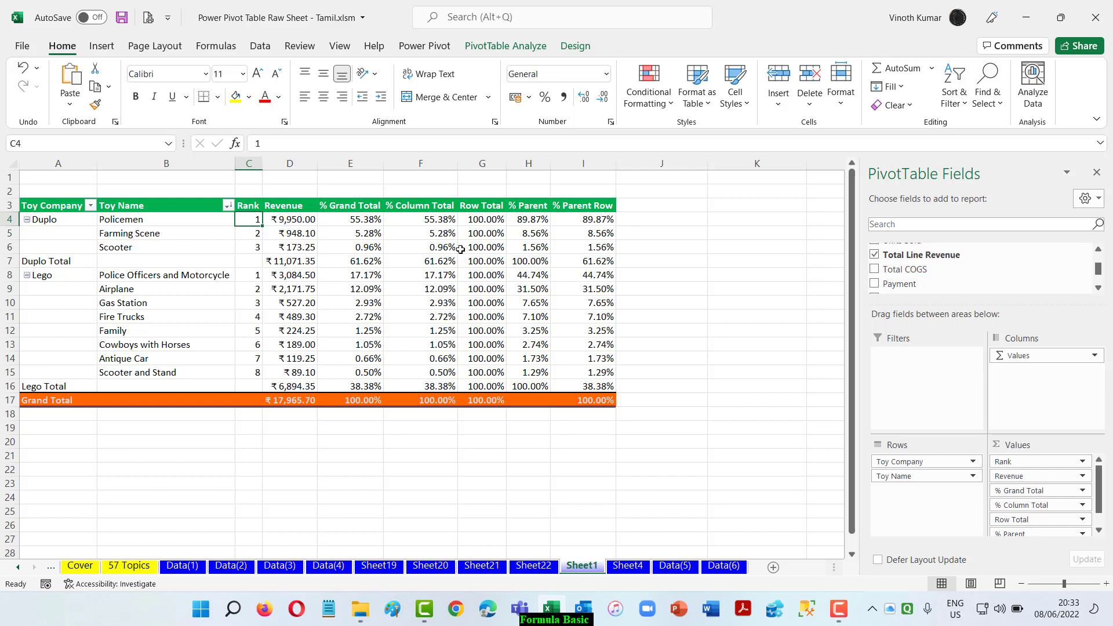
{"action": "left_click", "coordinate": [430, 223]}
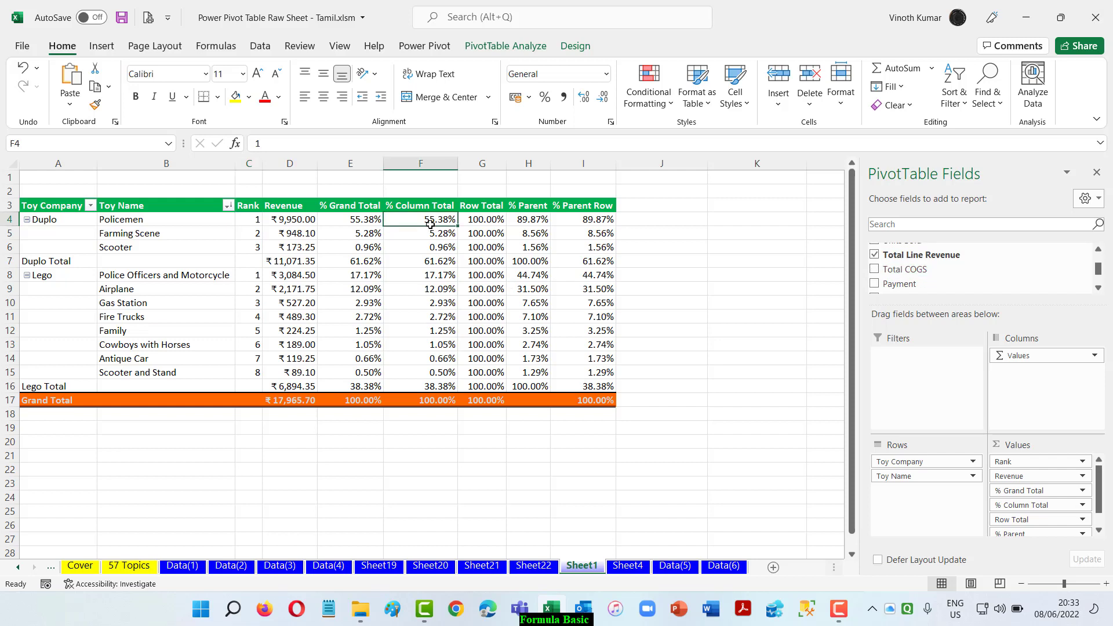
{"action": "left_click", "coordinate": [489, 46]}
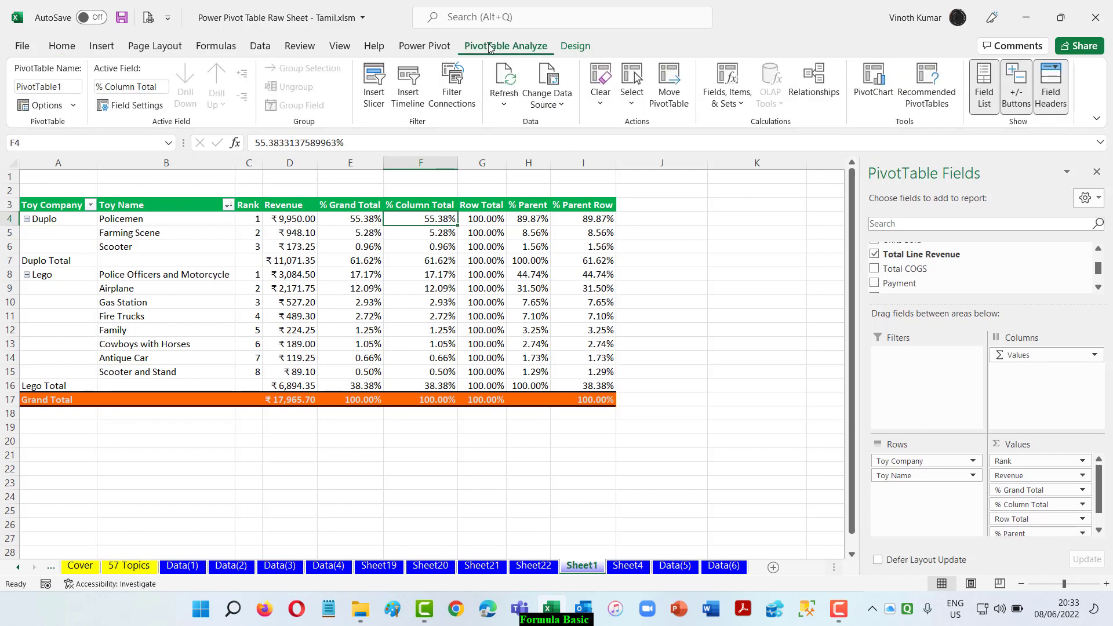
{"action": "left_click", "coordinate": [727, 99]}
{"action": "left_click", "coordinate": [778, 129]}
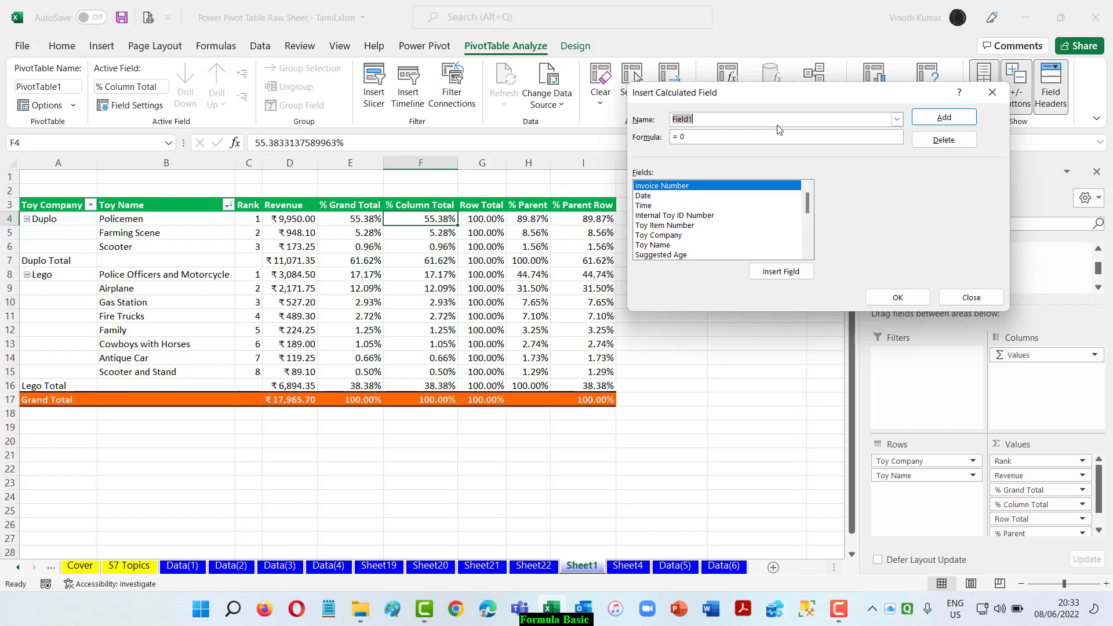
{"action": "key", "text": "BackSpace"}
{"action": "type", "text": "Total P"}
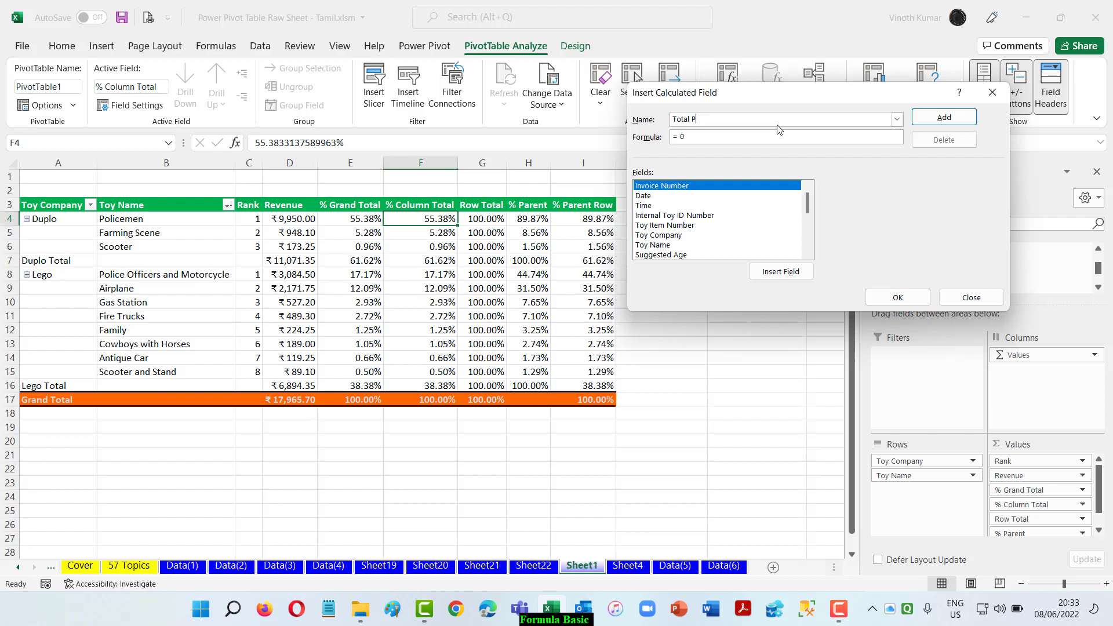
{"action": "type", "text": "t"}
Define the Total Profit formula as 'Total Line Revenue' - 'Total COGS' and save the calculated field
{"action": "key", "text": "Tab"}
{"action": "key", "text": "End"}
{"action": "scroll", "coordinate": [707, 226], "scroll_direction": "down", "scroll_amount": 2}
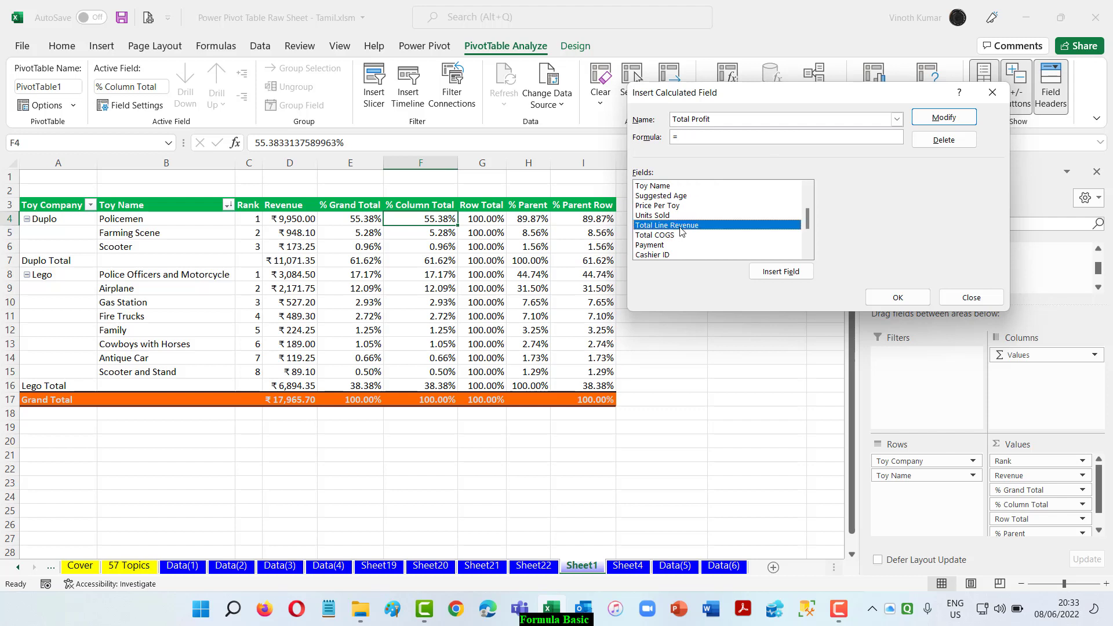
{"action": "double_click", "coordinate": [679, 227]}
{"action": "double_click", "coordinate": [662, 237]}
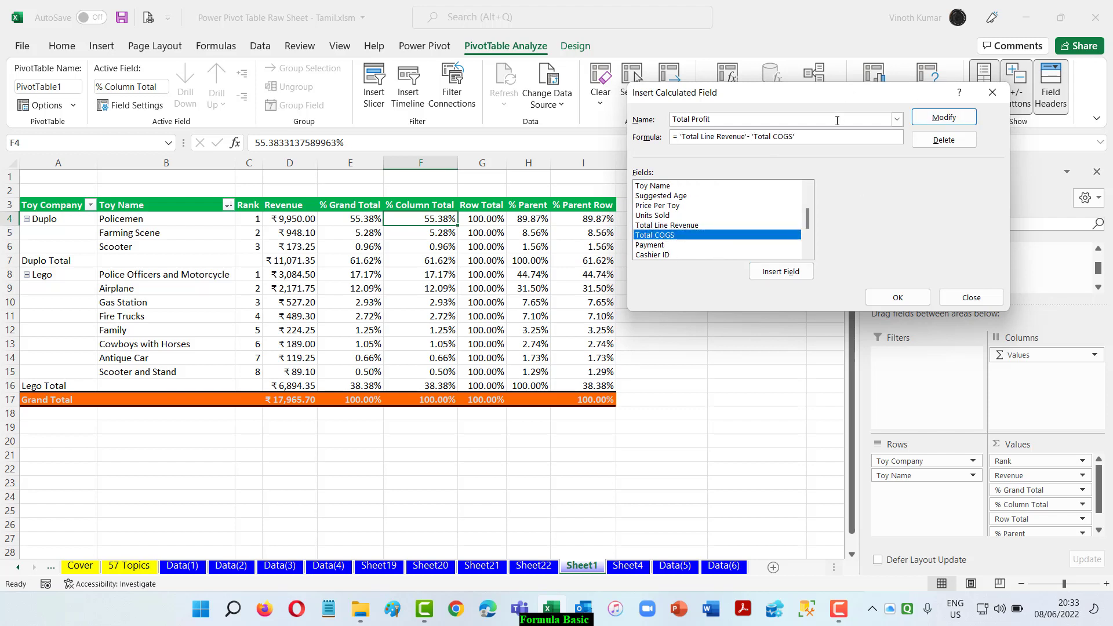
{"action": "left_click", "coordinate": [827, 137]}
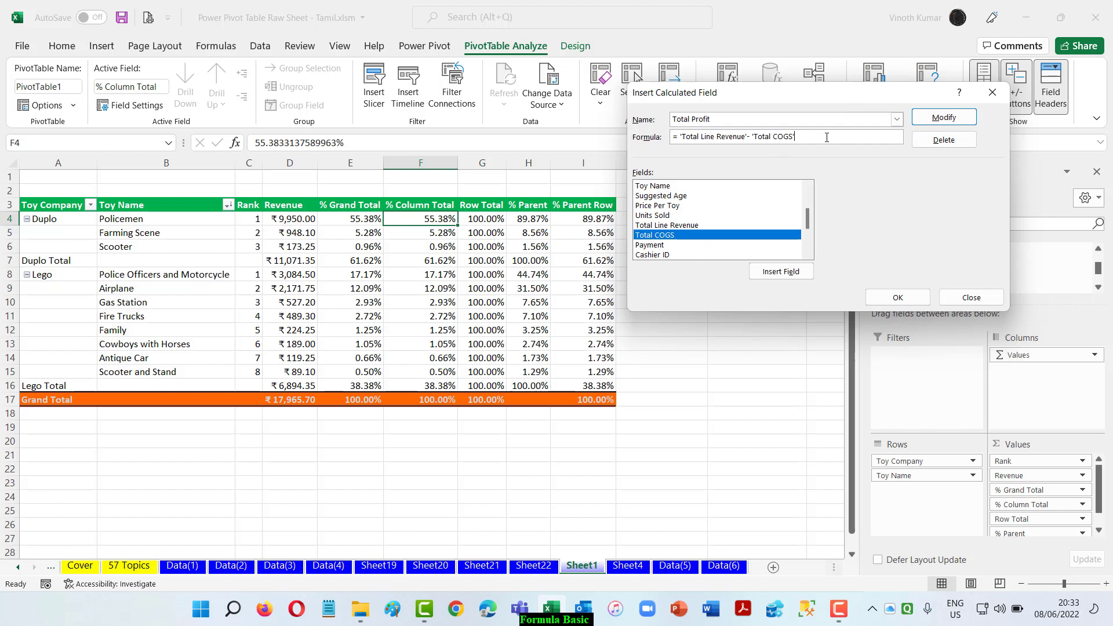
{"action": "left_click", "coordinate": [783, 274]}
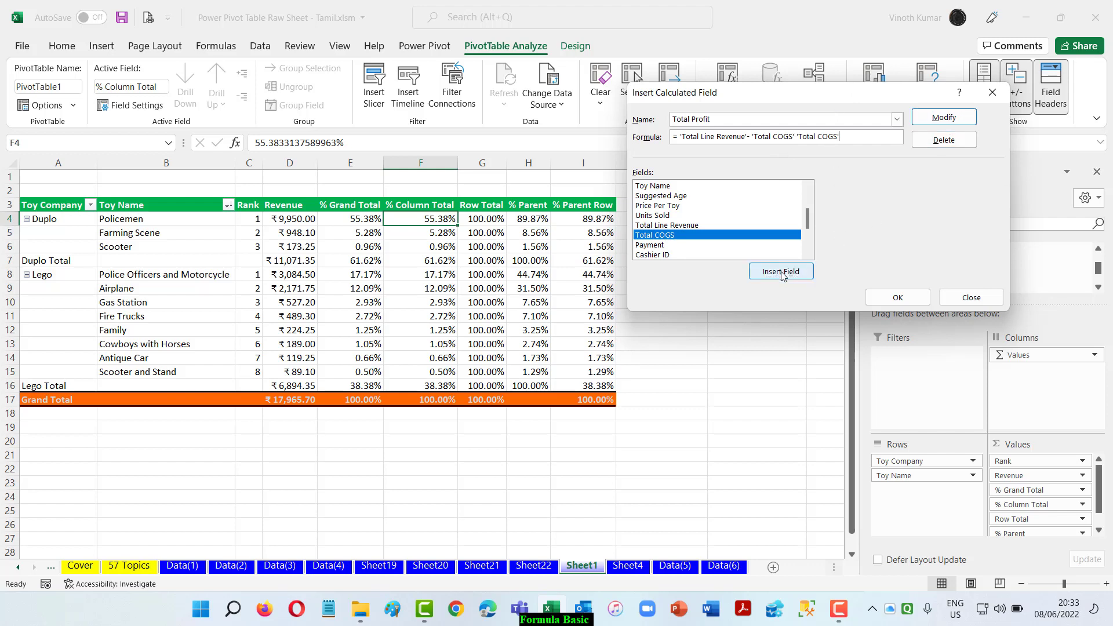
{"action": "key", "text": "BackSpace"}
{"action": "key", "text": "BackSpace"}
{"action": "left_click", "coordinate": [952, 122]}
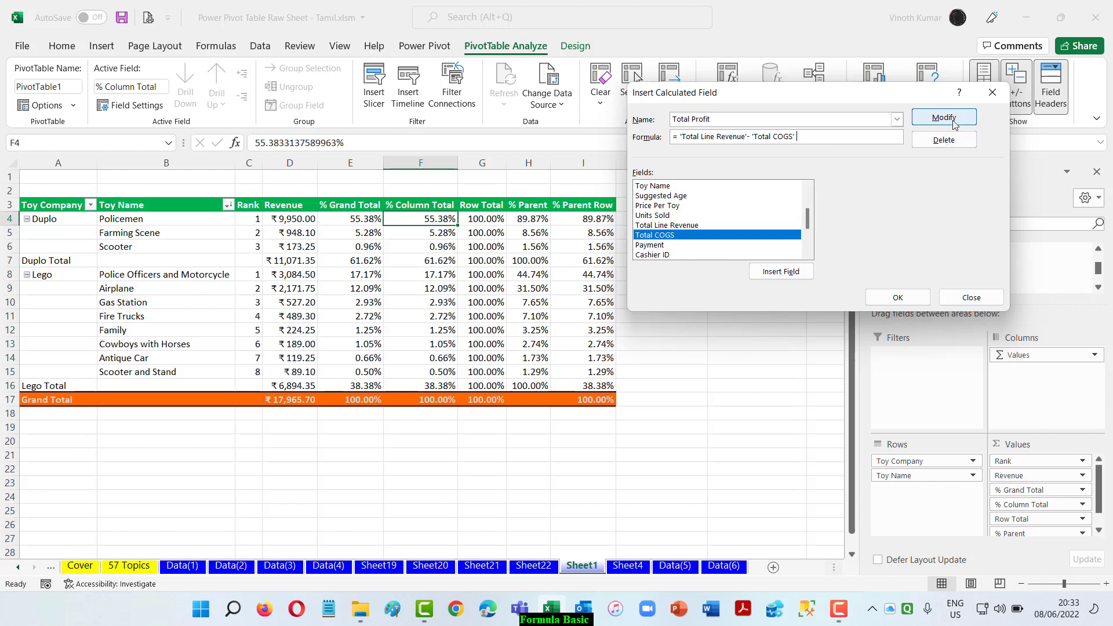
{"action": "left_click", "coordinate": [897, 298]}
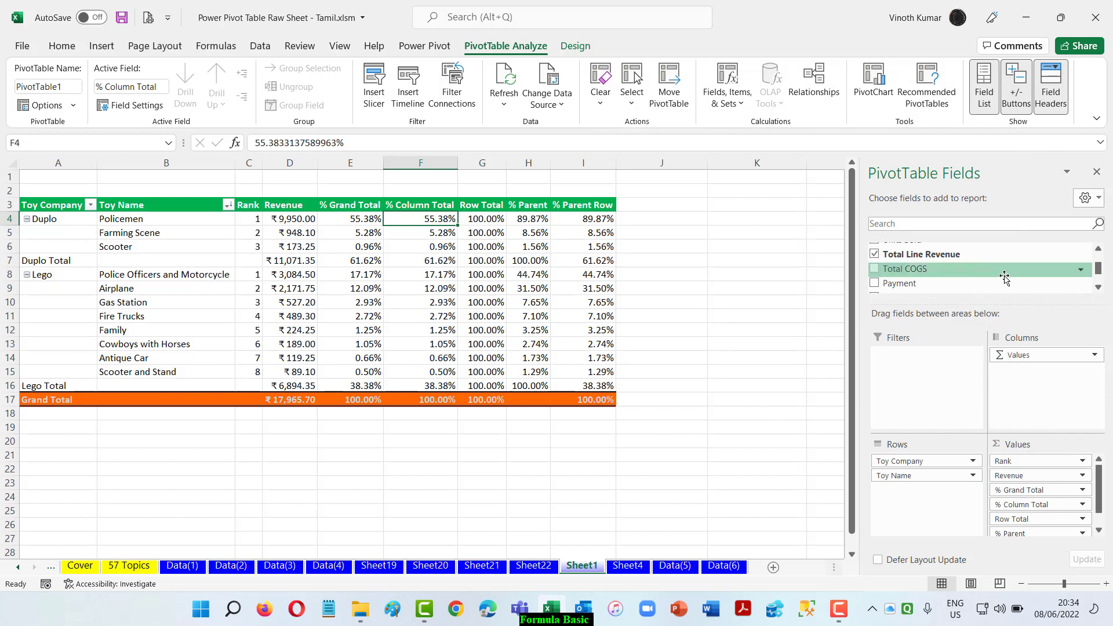
Add Total Profit as the first Values field of Sheet1's PivotTable
{"action": "scroll", "coordinate": [950, 272], "scroll_direction": "down", "scroll_amount": 5}
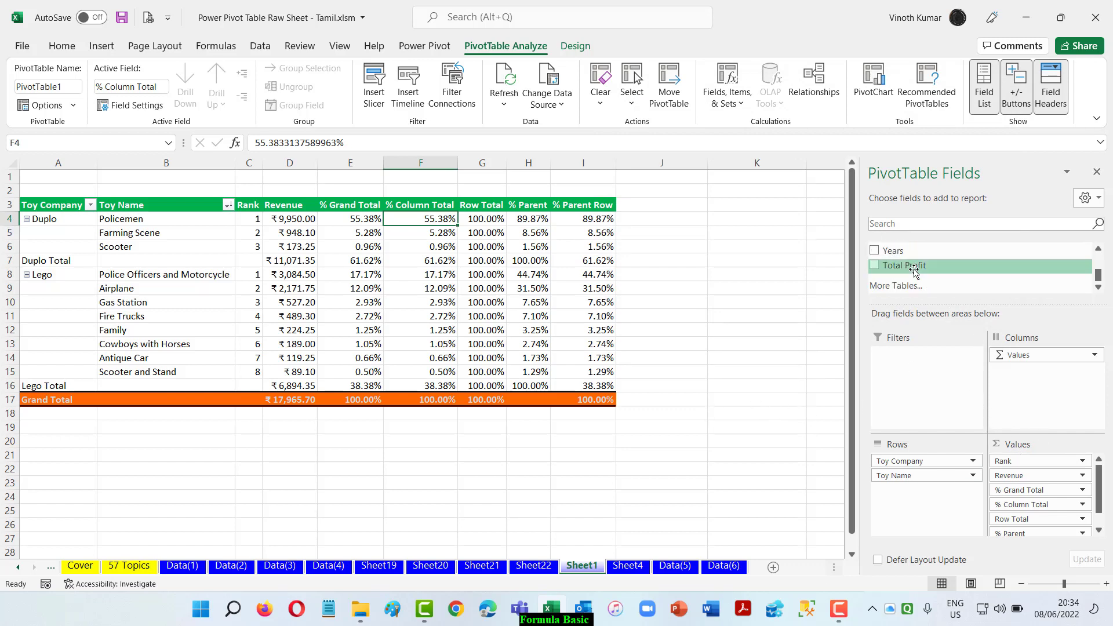
{"action": "left_click_drag", "start_coordinate": [906, 267], "coordinate": [1024, 458]}
{"action": "left_click", "coordinate": [299, 218]}
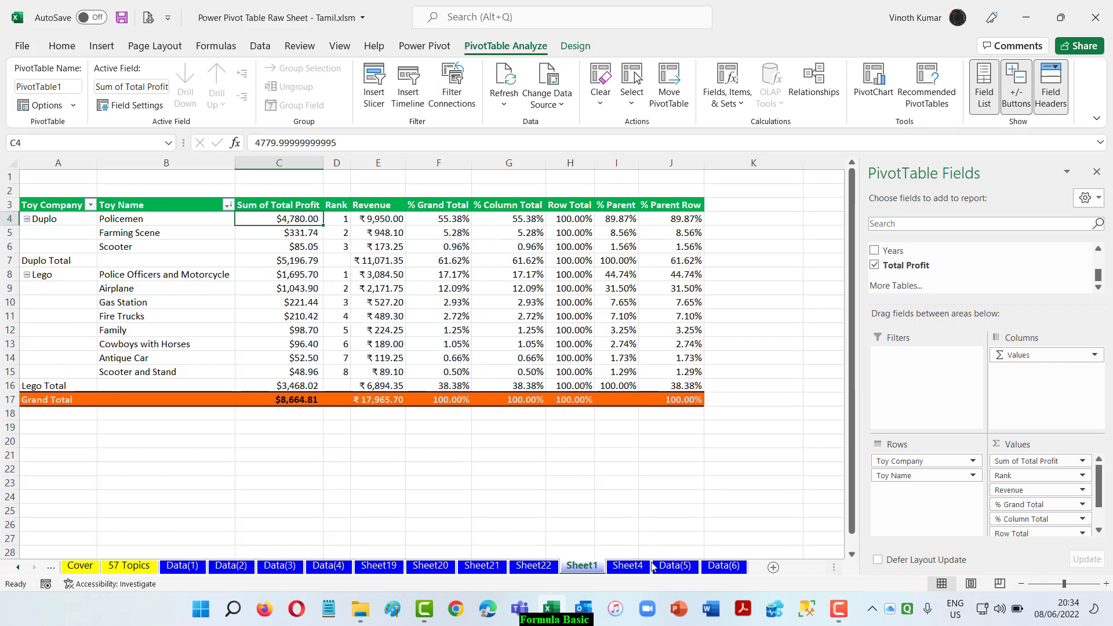
Review the topic list on the Data(5) sheet against the PivotTables on Sheet1 and Sheet4
{"action": "left_click", "coordinate": [674, 566]}
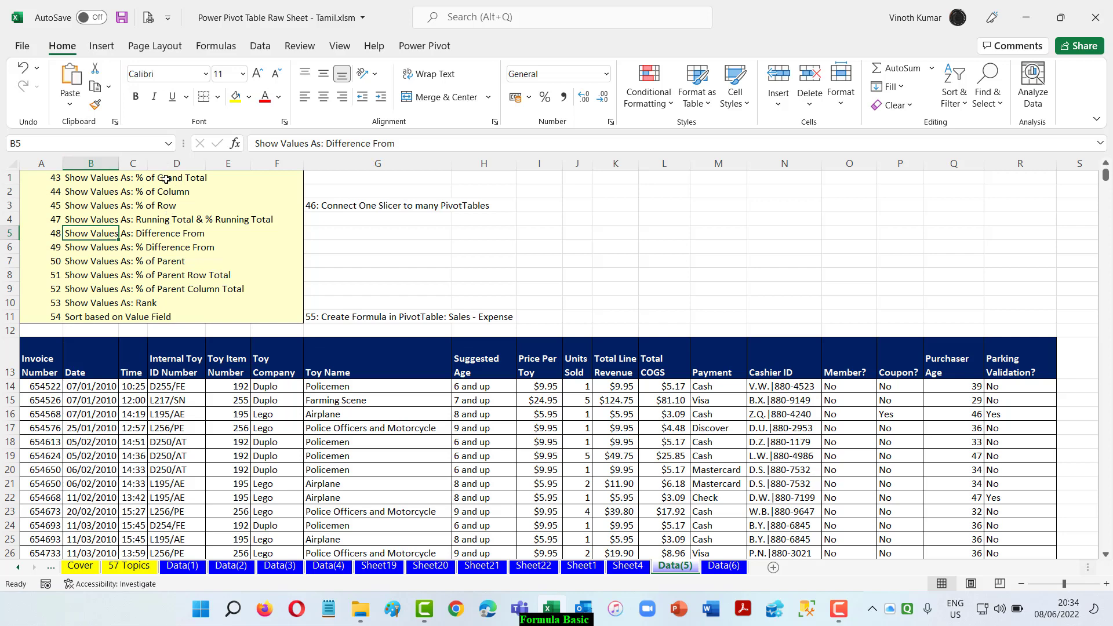
{"action": "left_click", "coordinate": [625, 572]}
{"action": "left_click", "coordinate": [597, 570]}
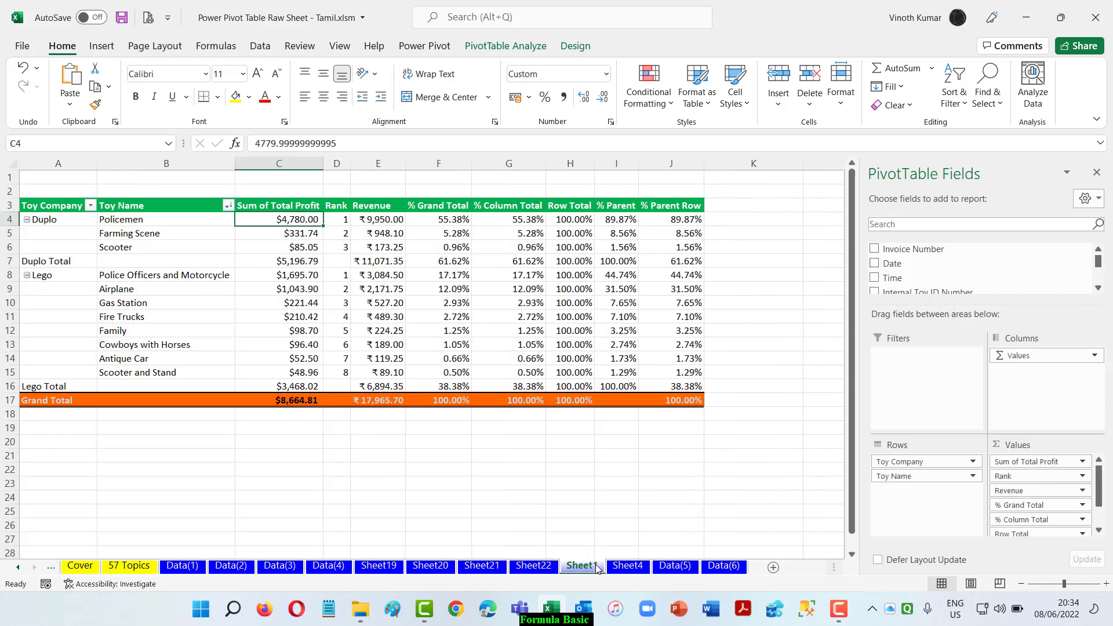
{"action": "left_click", "coordinate": [627, 568]}
{"action": "left_click", "coordinate": [670, 568]}
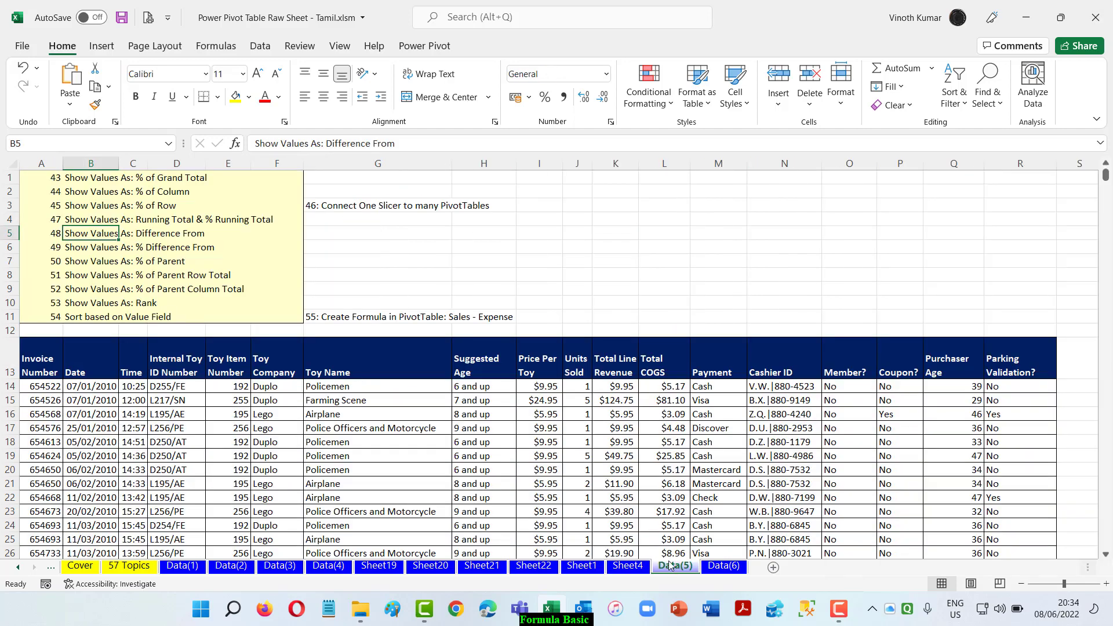